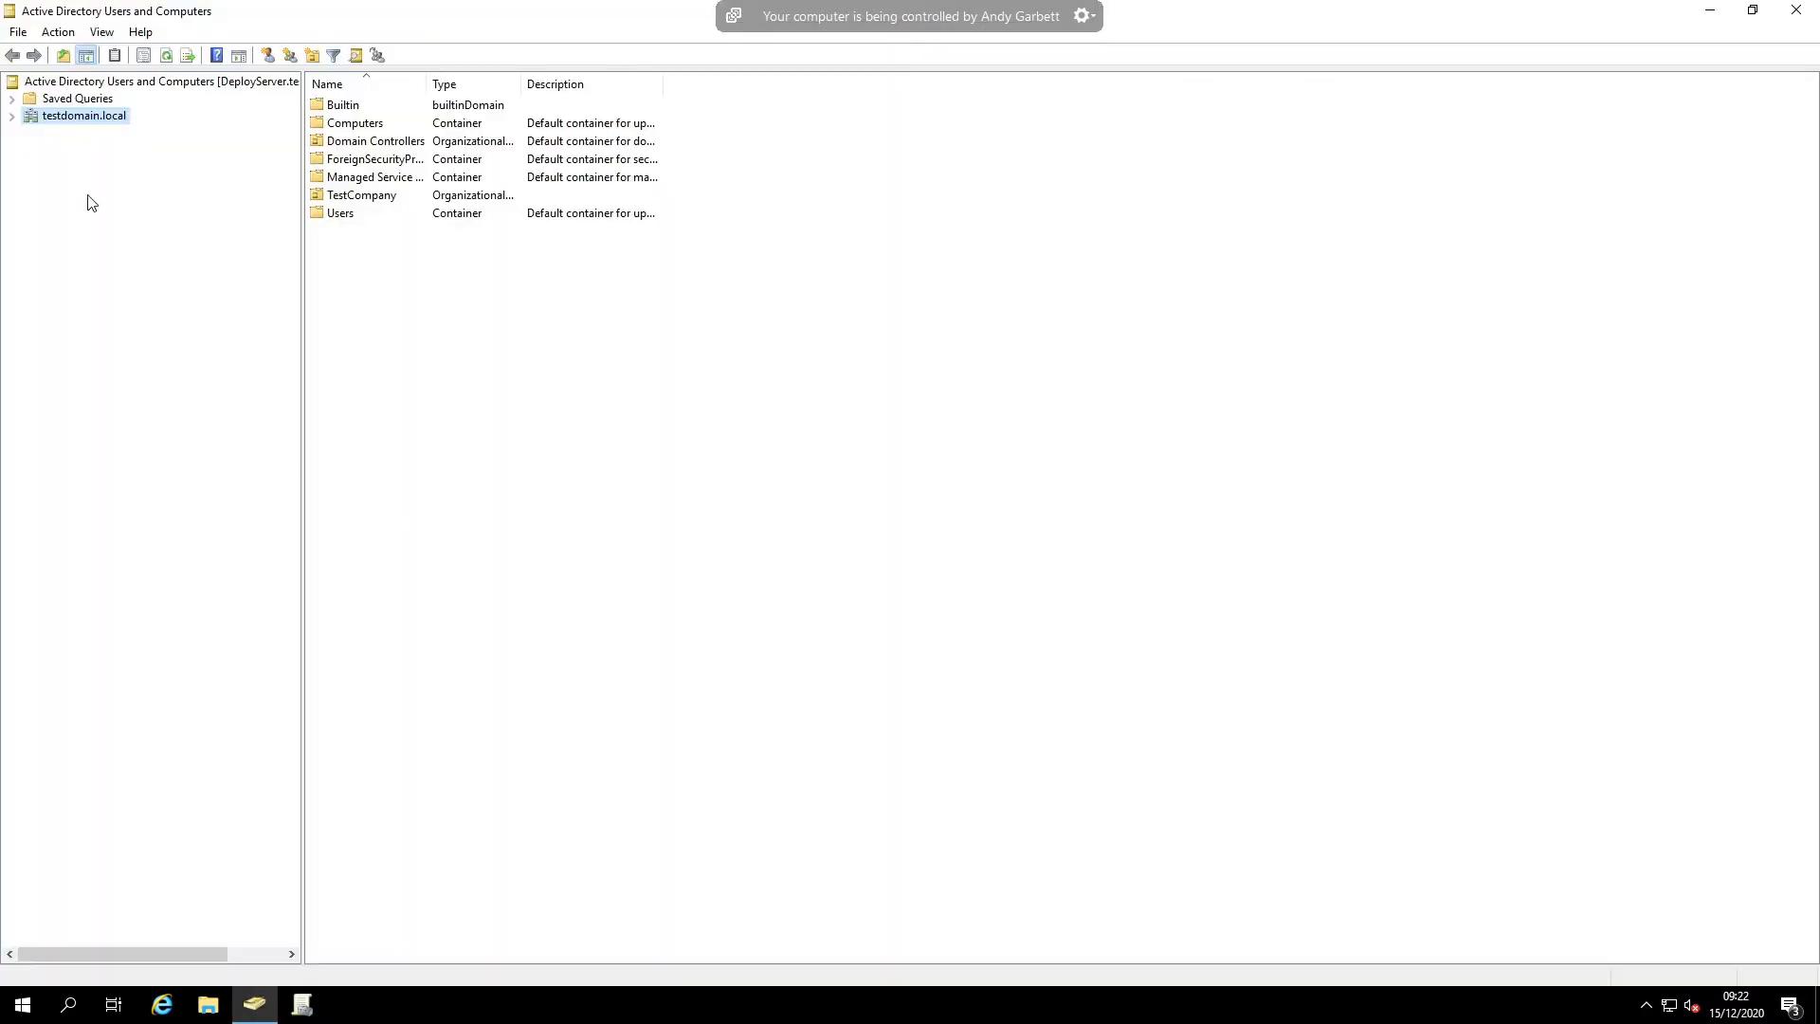
- Create an organizational unit named "Revit Powerpack Deployment OU" under testdomain.local, with protection from accidental deletion turned off
{"action": "left_click", "coordinate": [10, 117]}
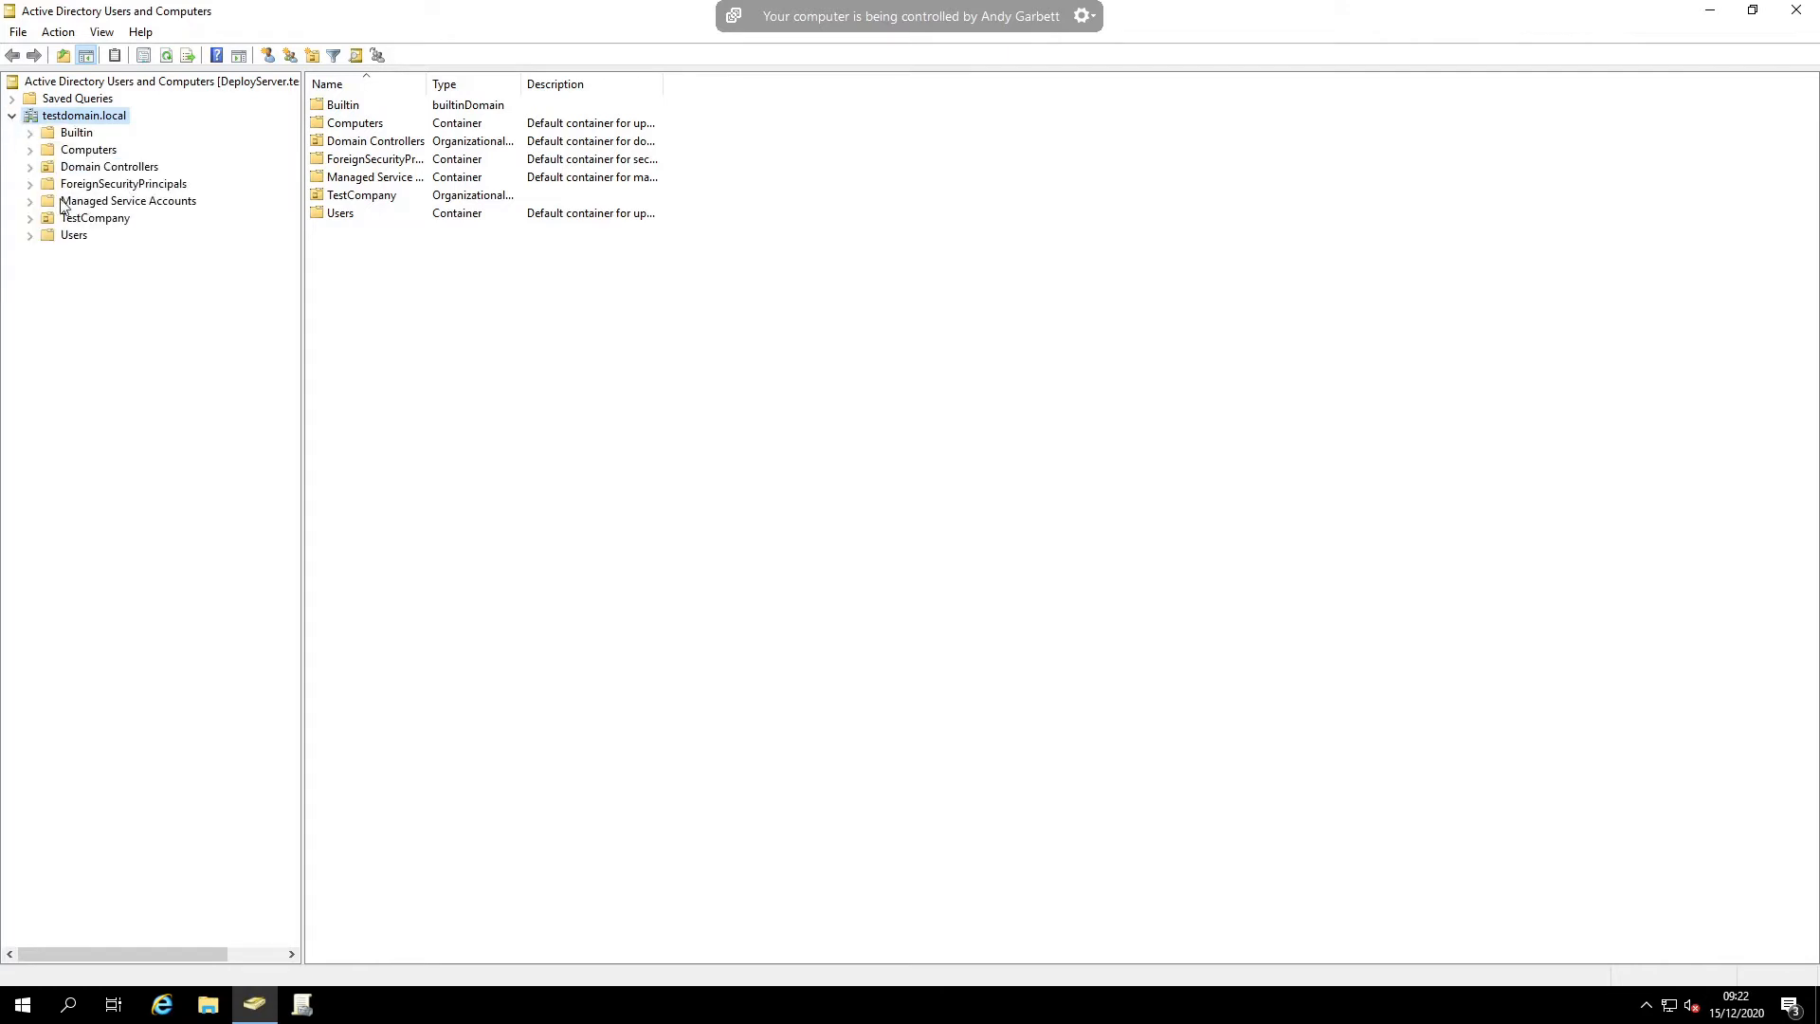
{"action": "right_click", "coordinate": [85, 117]}
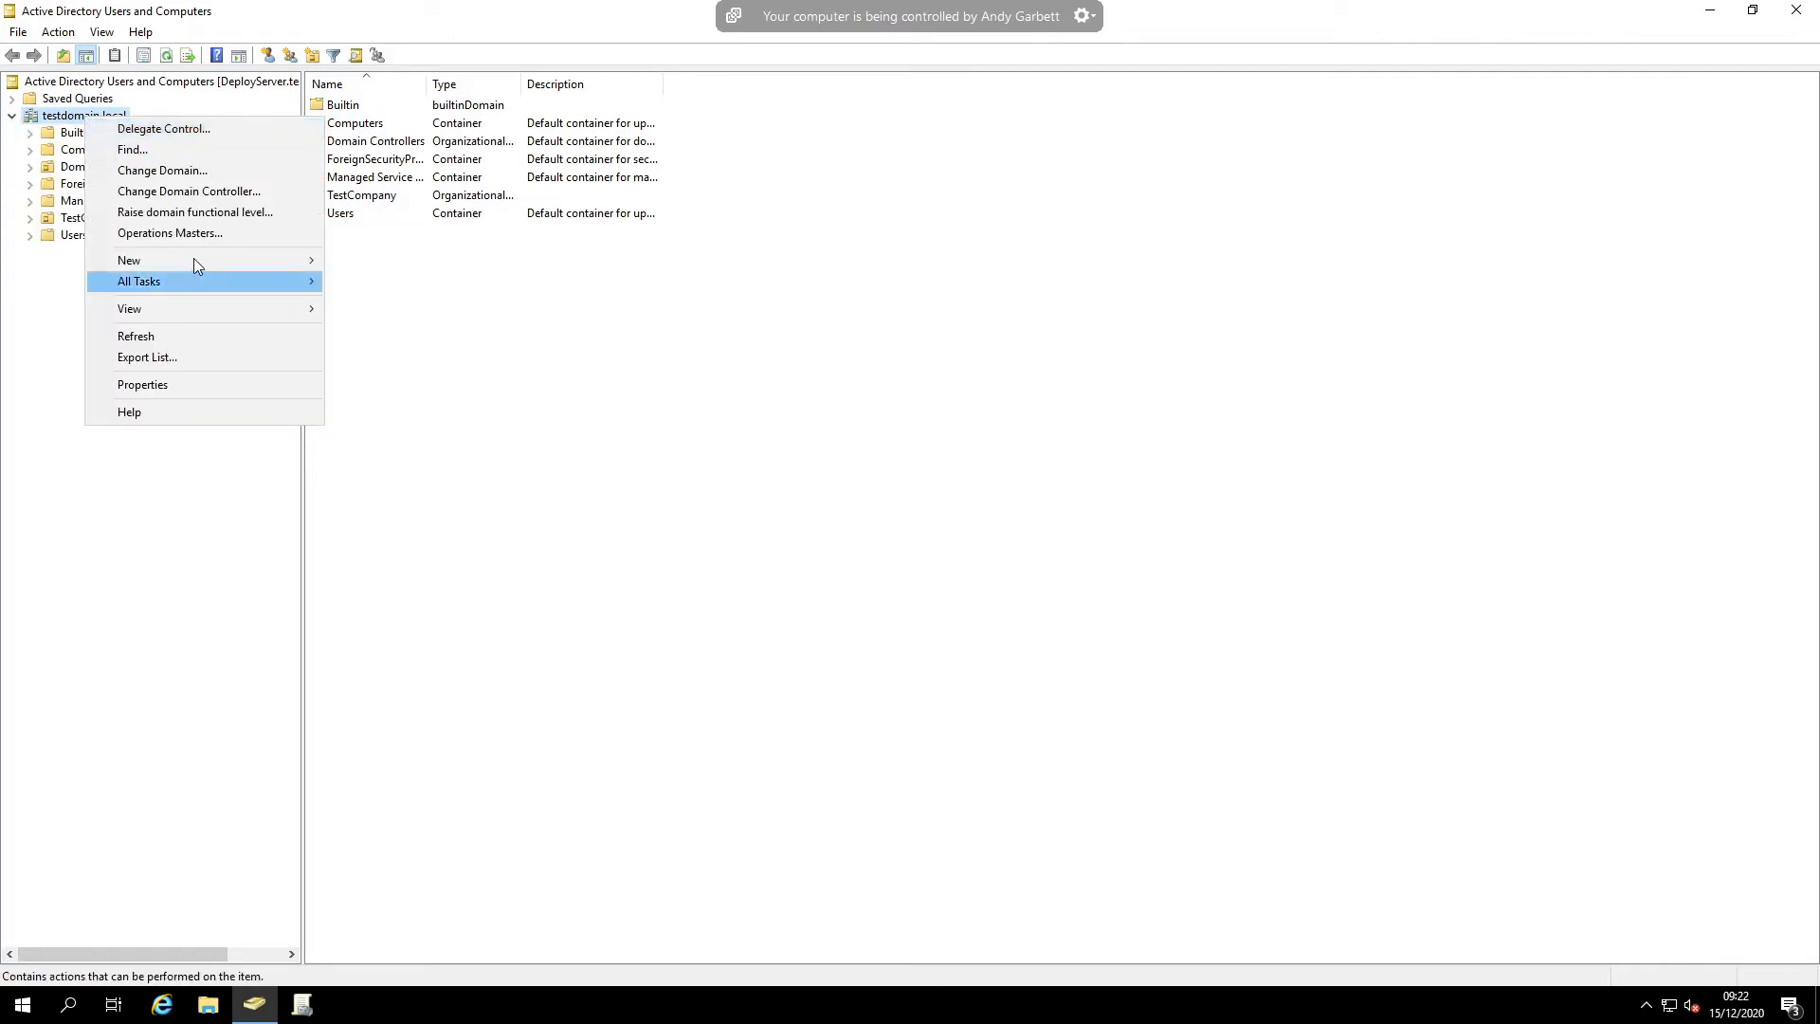
{"action": "mouse_move", "coordinate": [195, 259]}
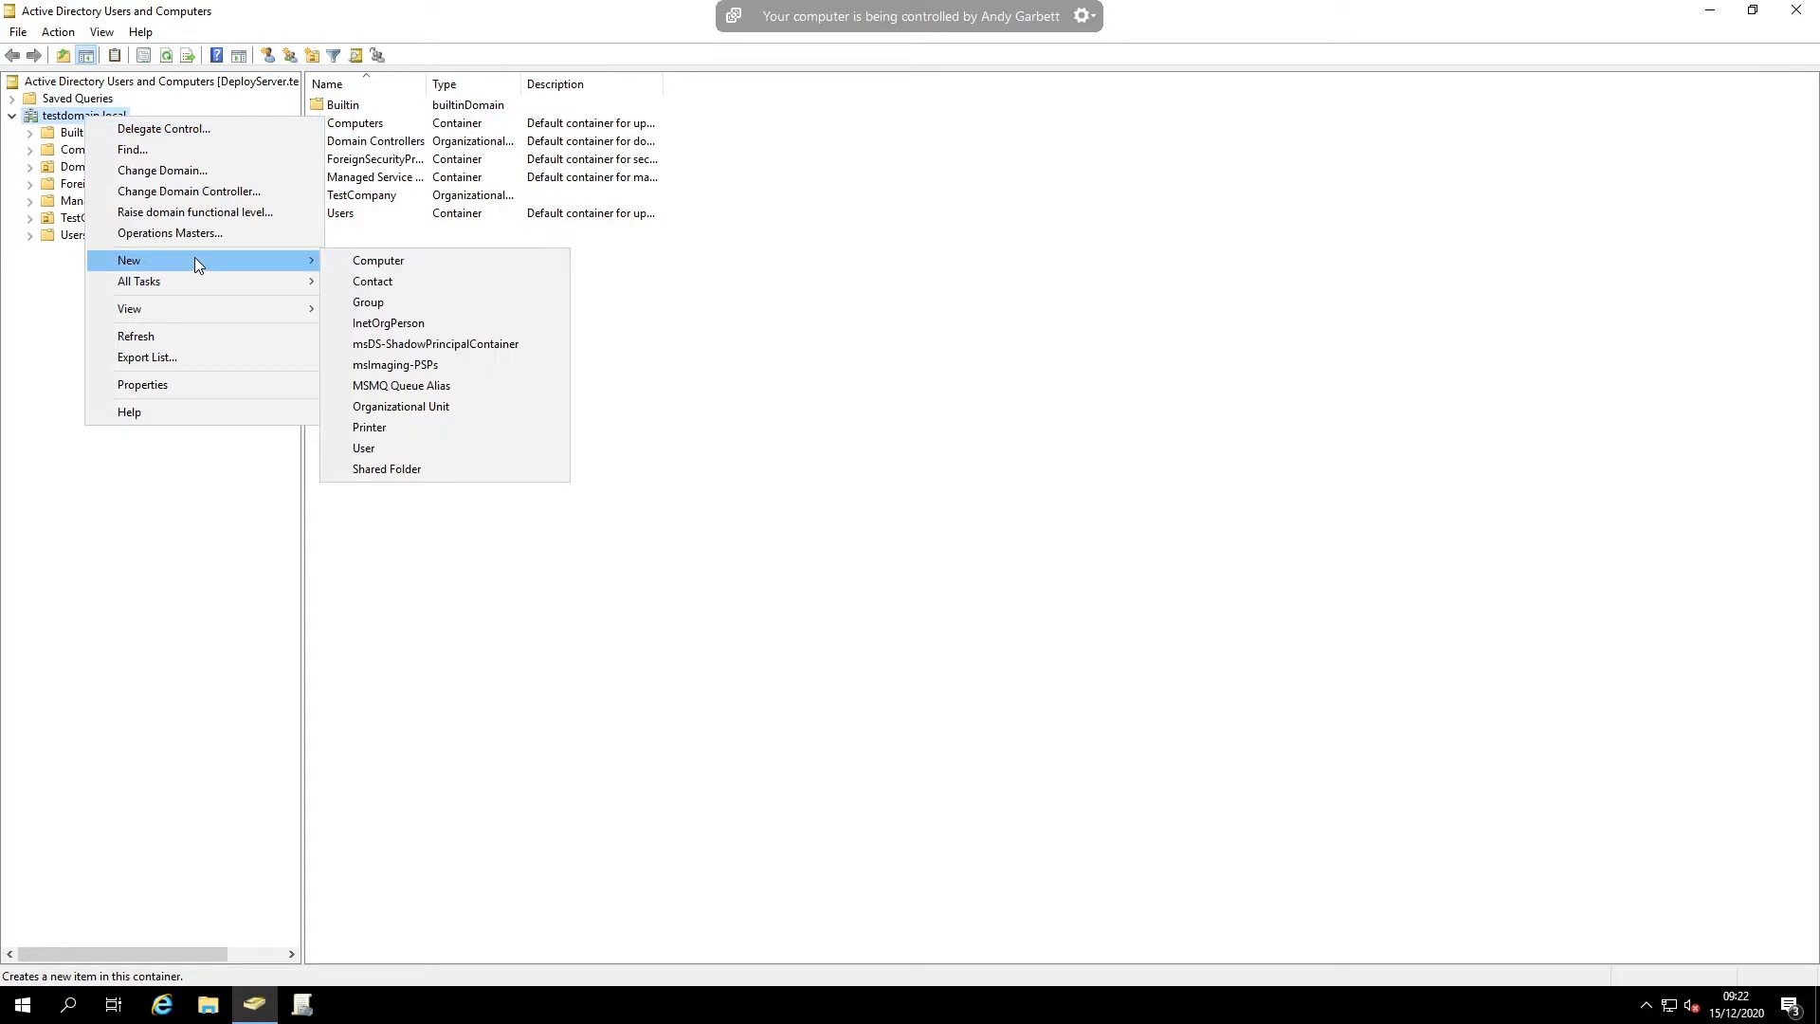
{"action": "left_click", "coordinate": [451, 406]}
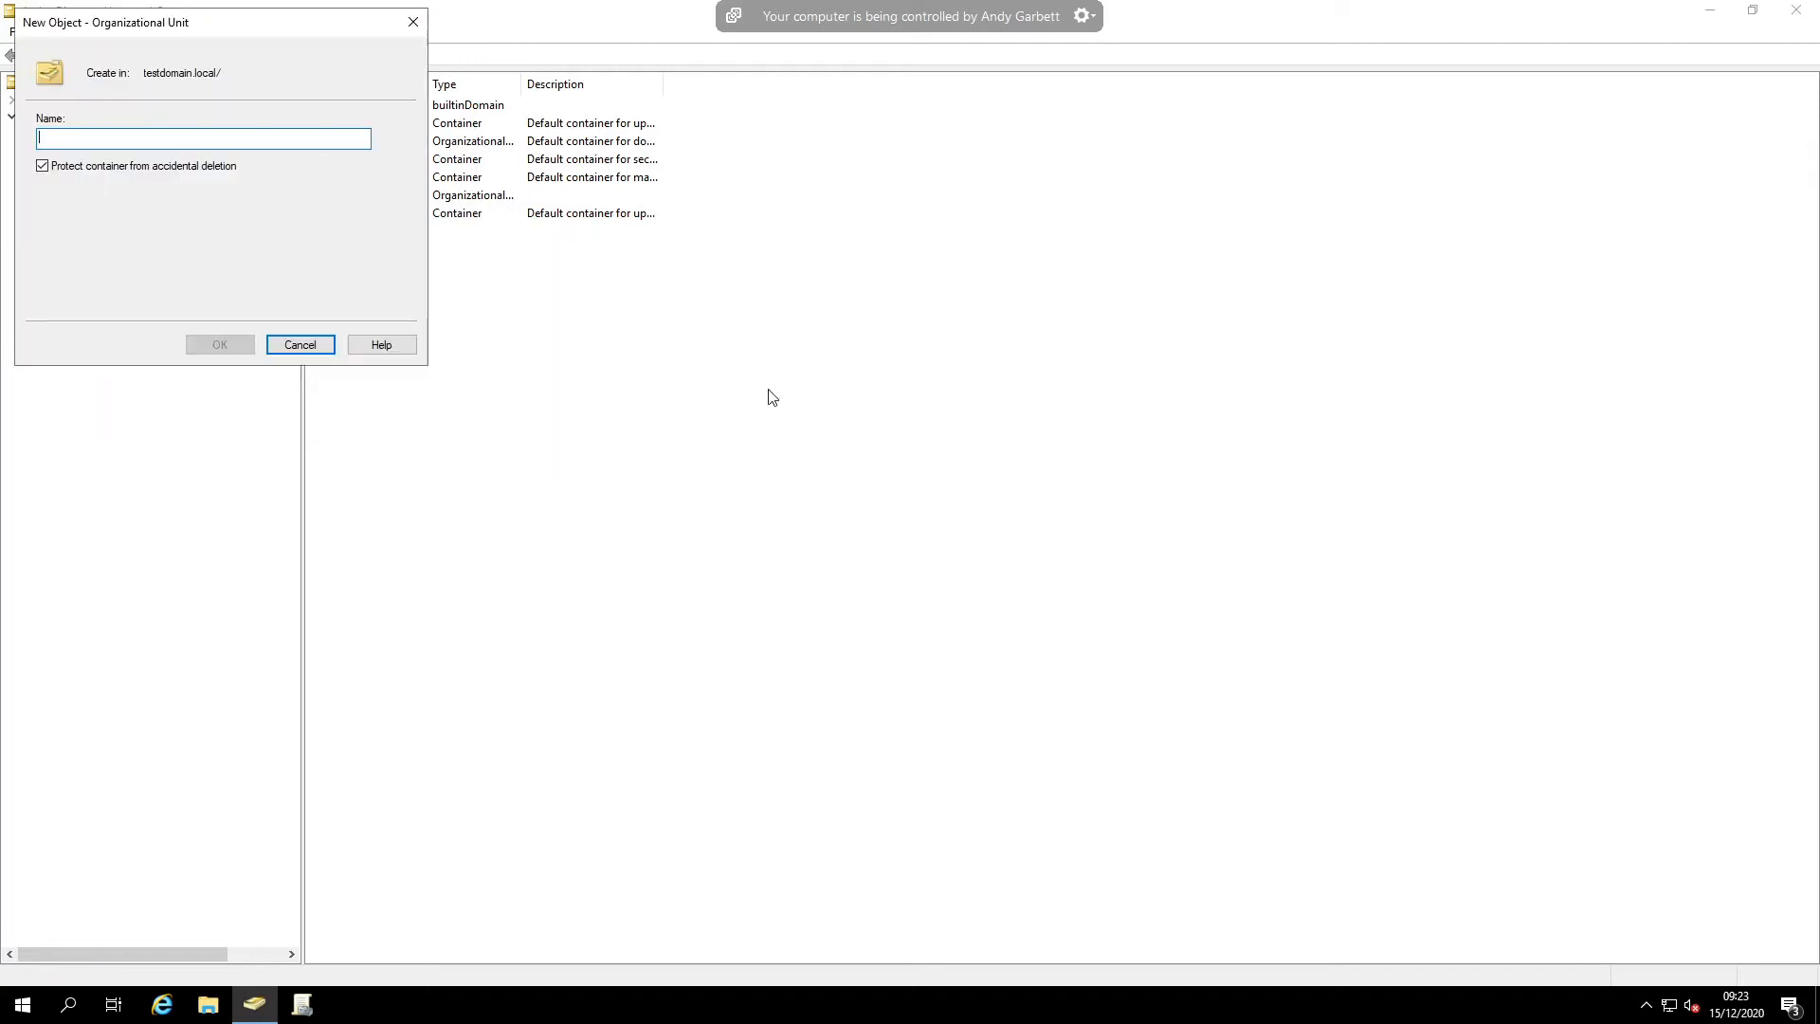
{"action": "type", "text": "Revit"}
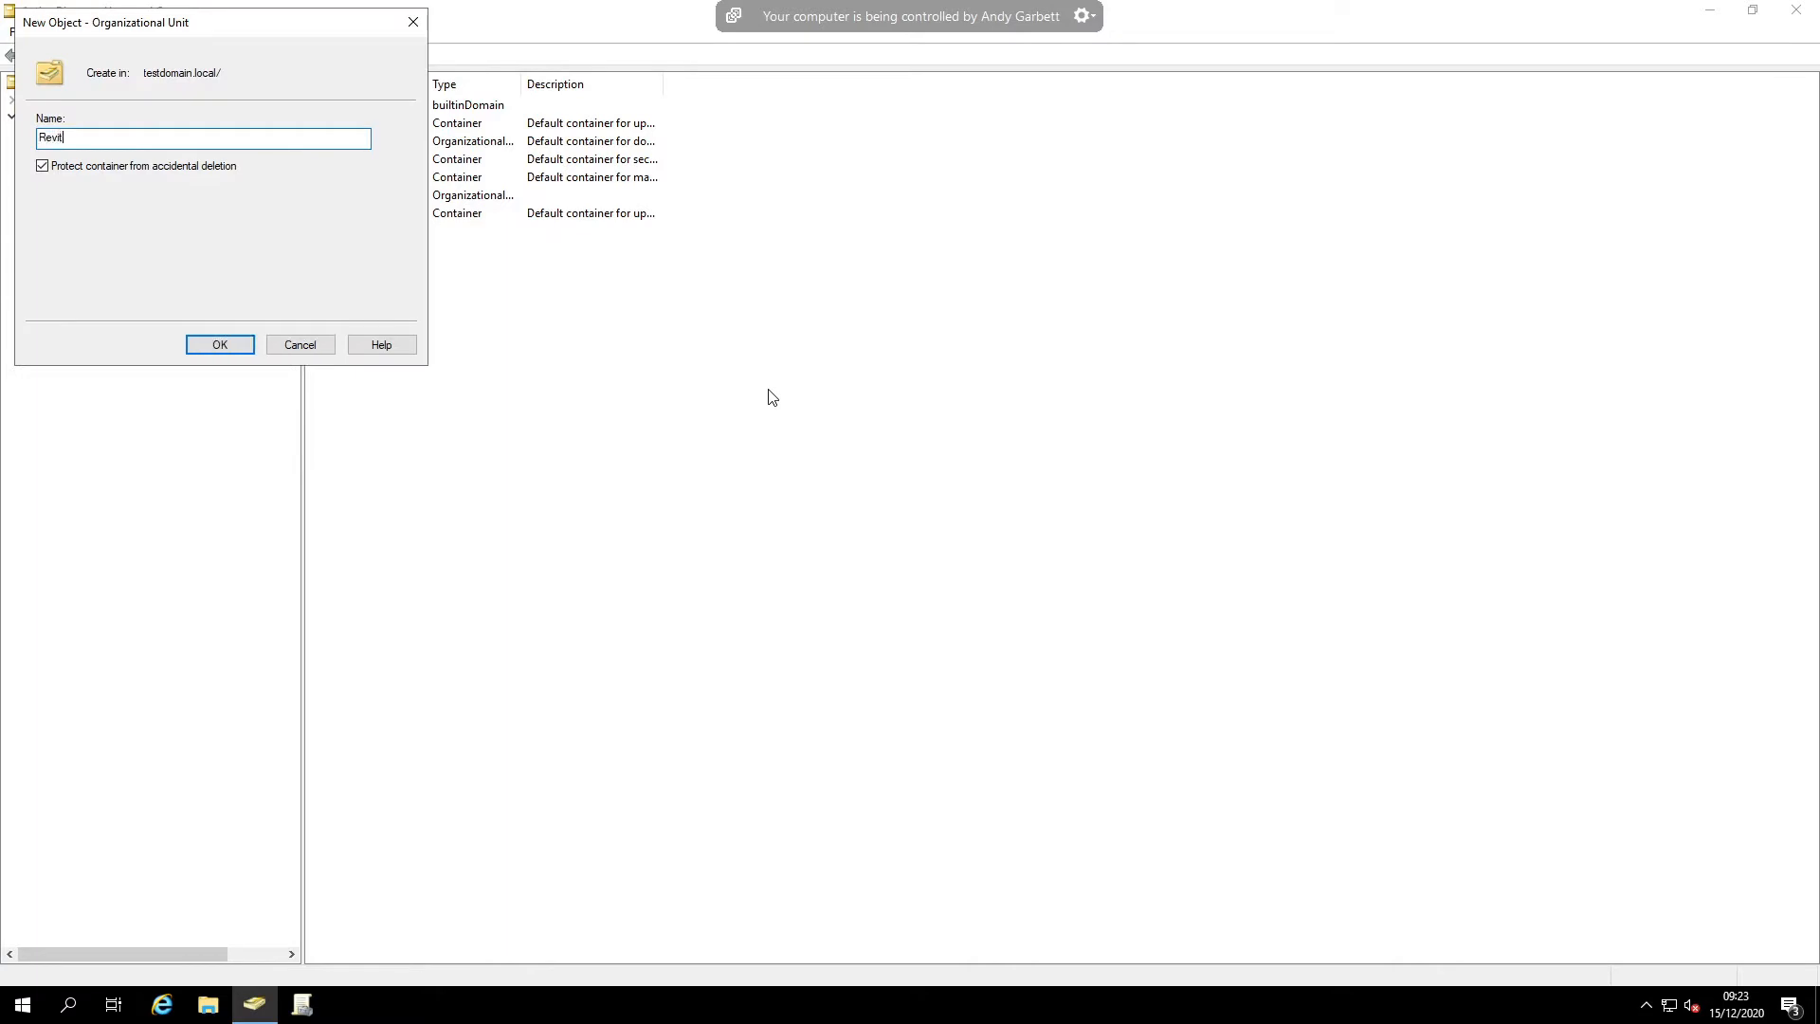
{"action": "type", "text": " Powerpack Deployment OU"}
{"action": "left_click", "coordinate": [41, 166]}
{"action": "left_click", "coordinate": [217, 345]}
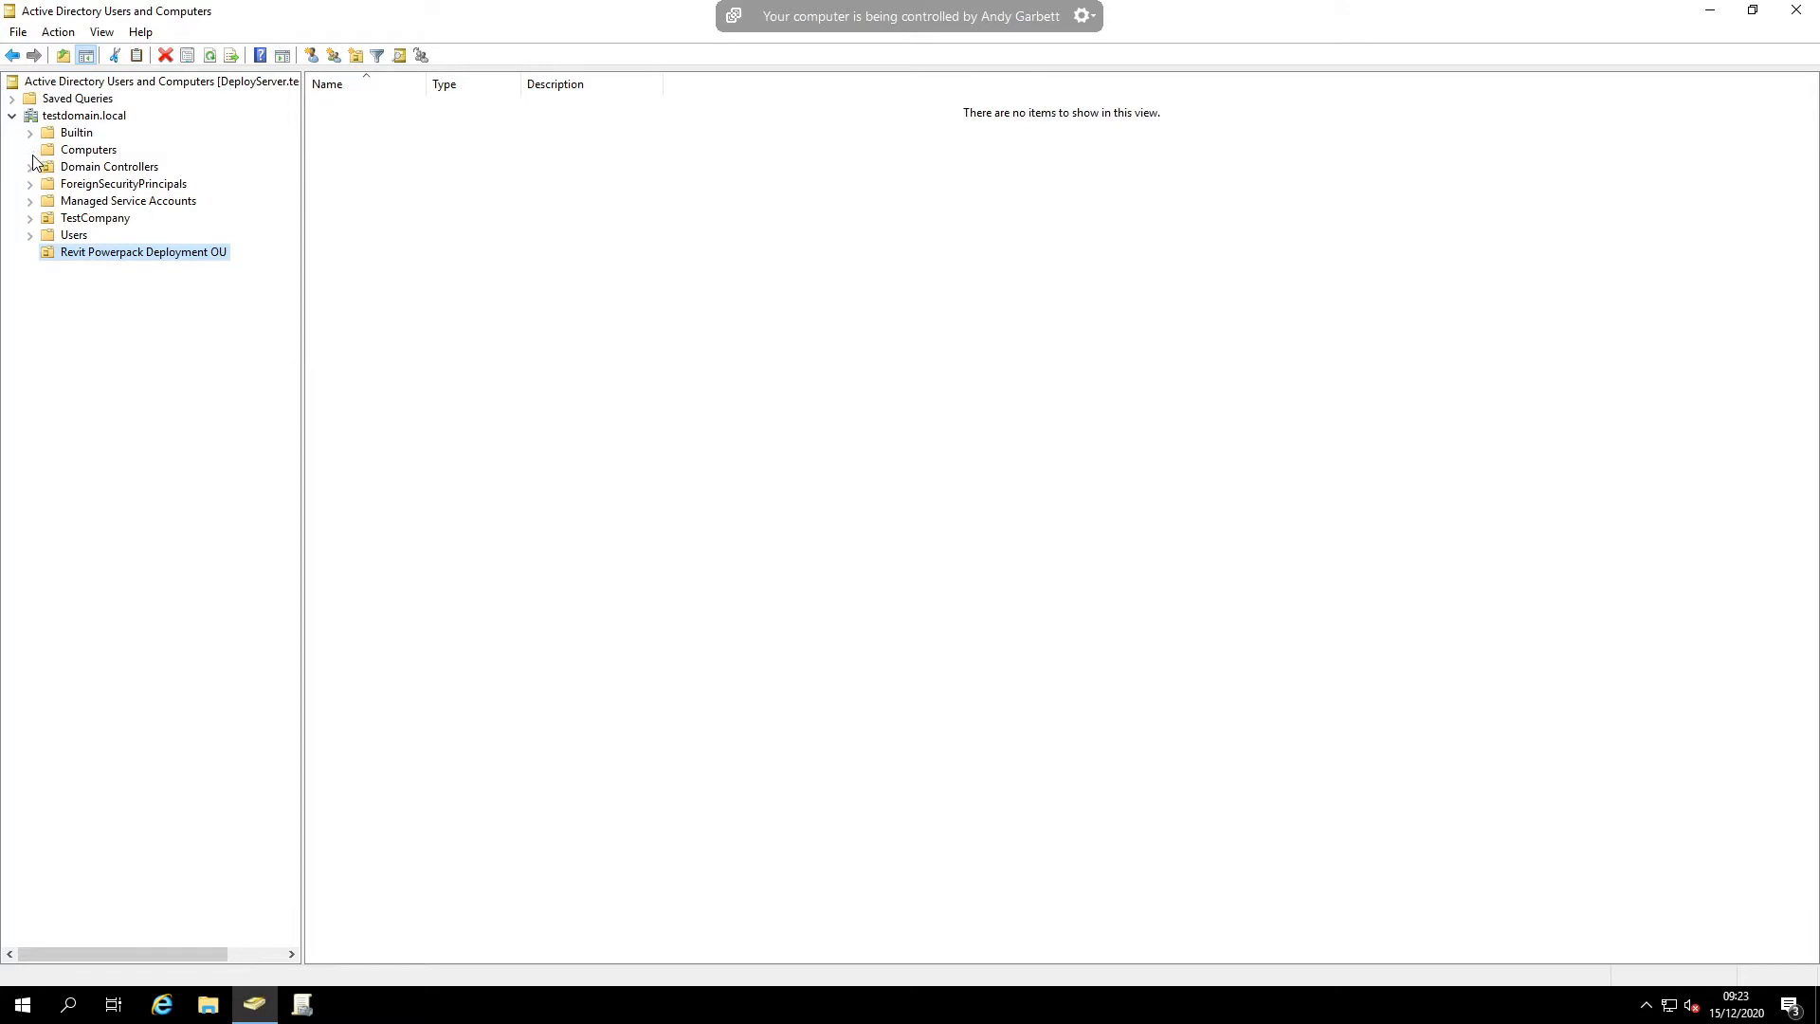
- Move the computer DEPLOYWIN1 from the Computers container into the Revit Powerpack Deployment OU
{"action": "left_click", "coordinate": [81, 152]}
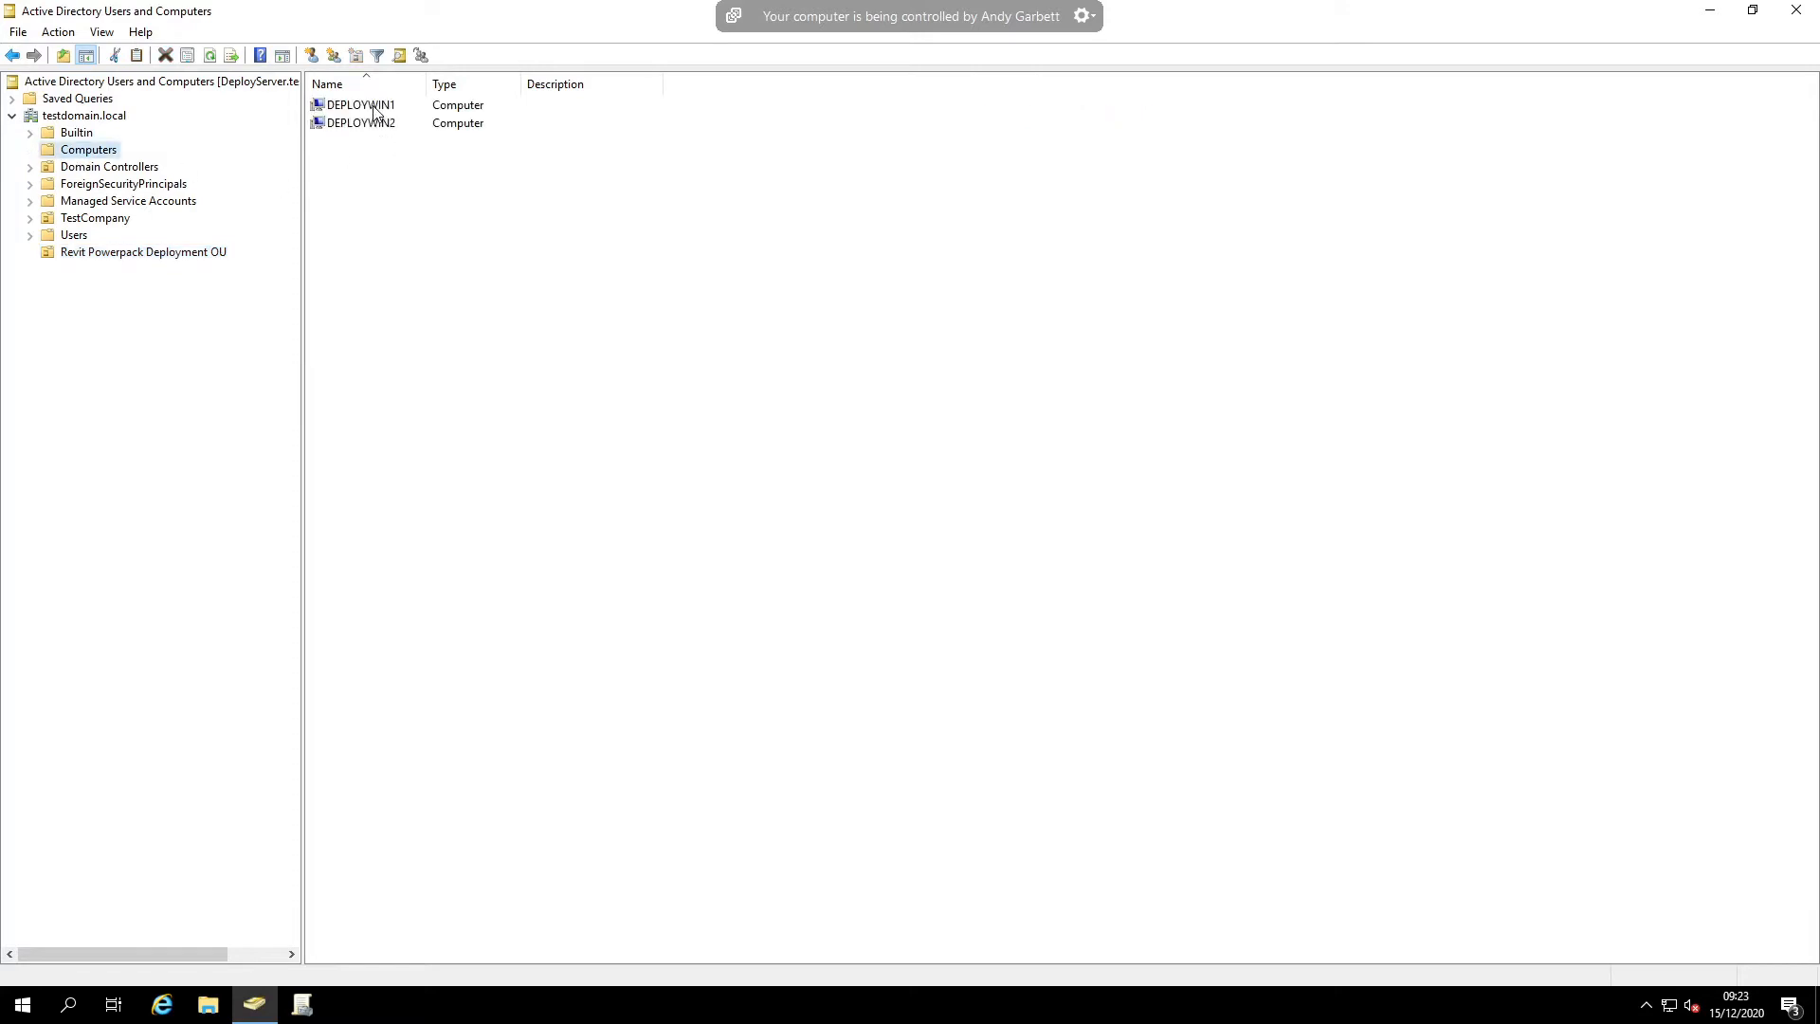
{"action": "left_click_drag", "start_coordinate": [375, 112], "coordinate": [167, 260]}
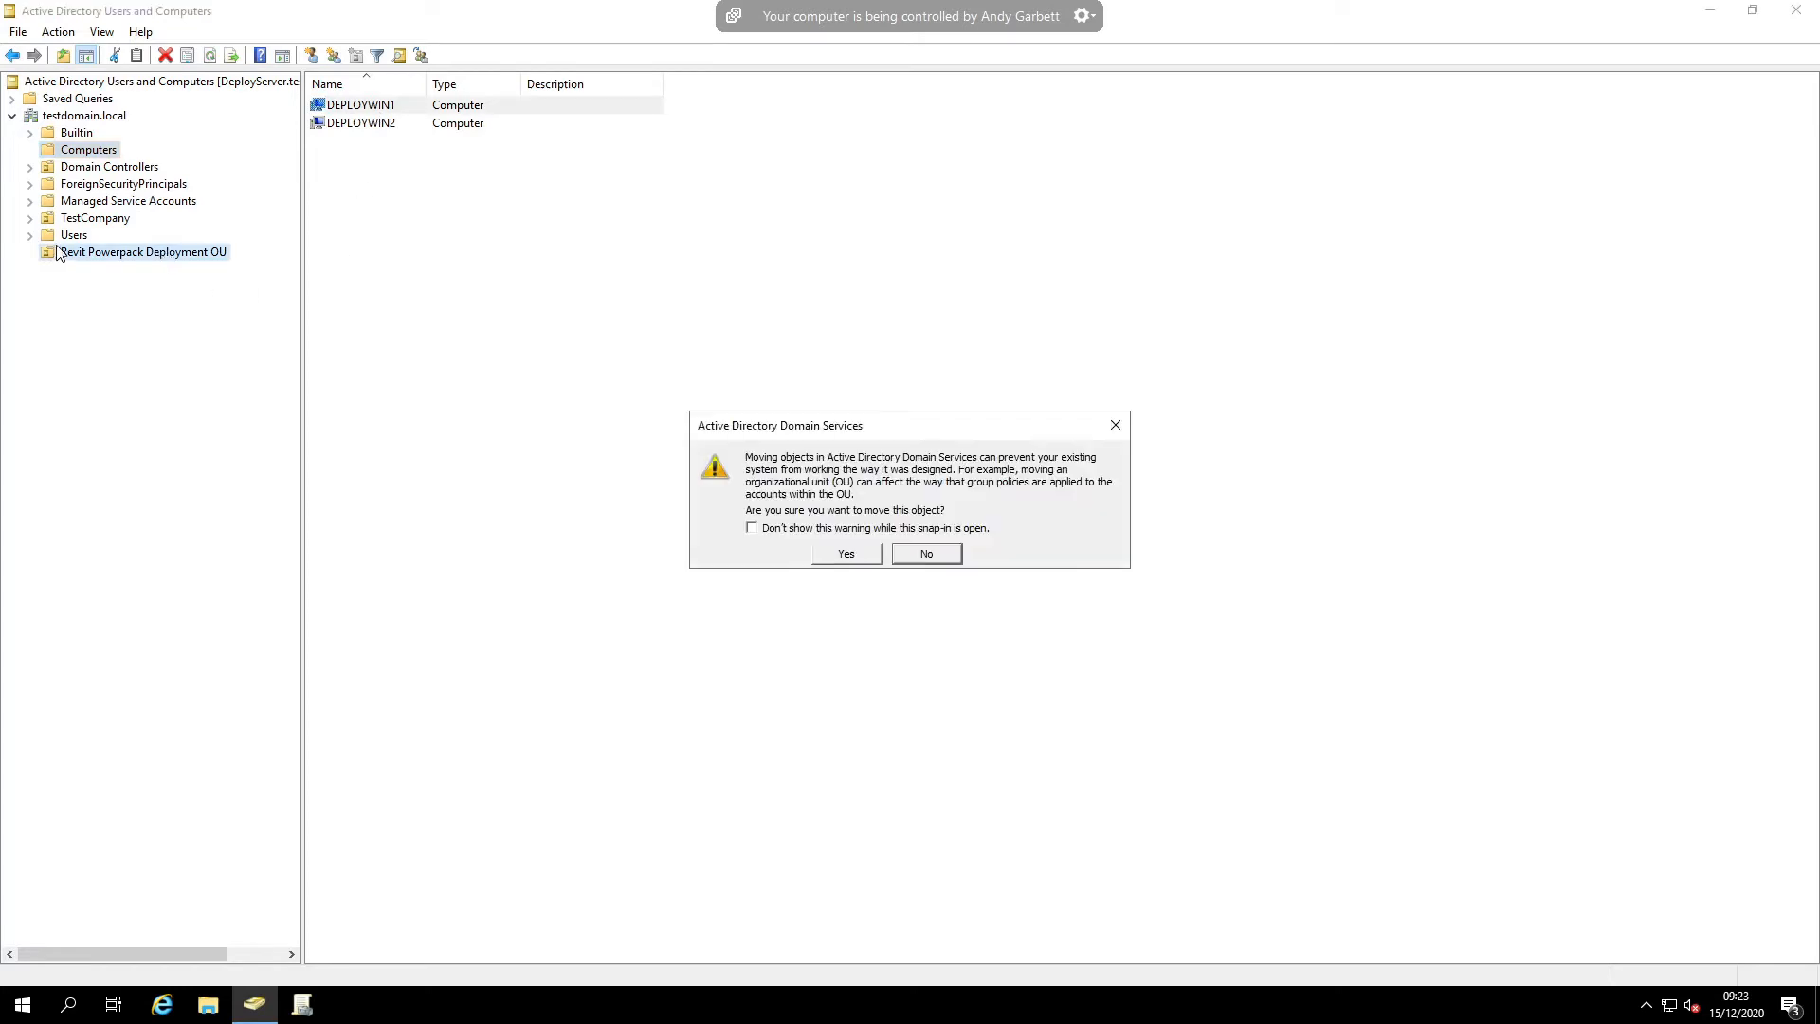
{"action": "left_click", "coordinate": [853, 554]}
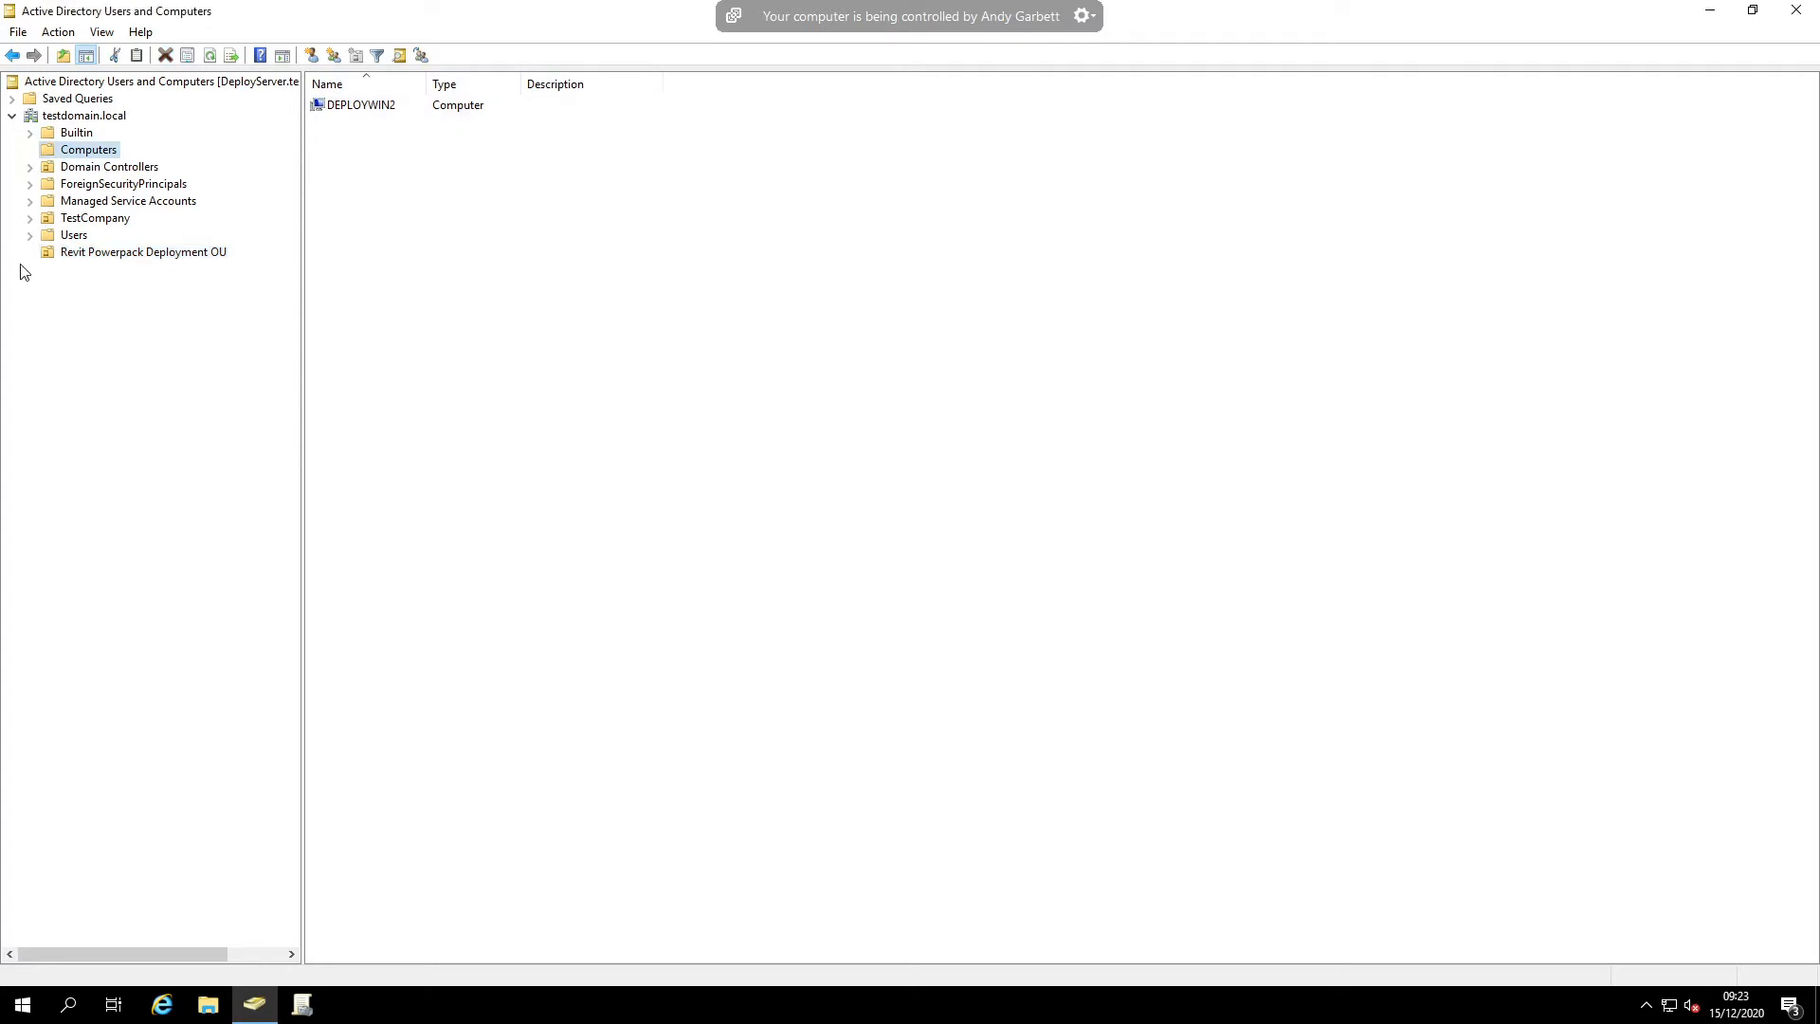
- Move the TestUser account from the Users container into the Revit Powerpack Deployment OU and view the OU's contents
{"action": "left_click", "coordinate": [76, 239]}
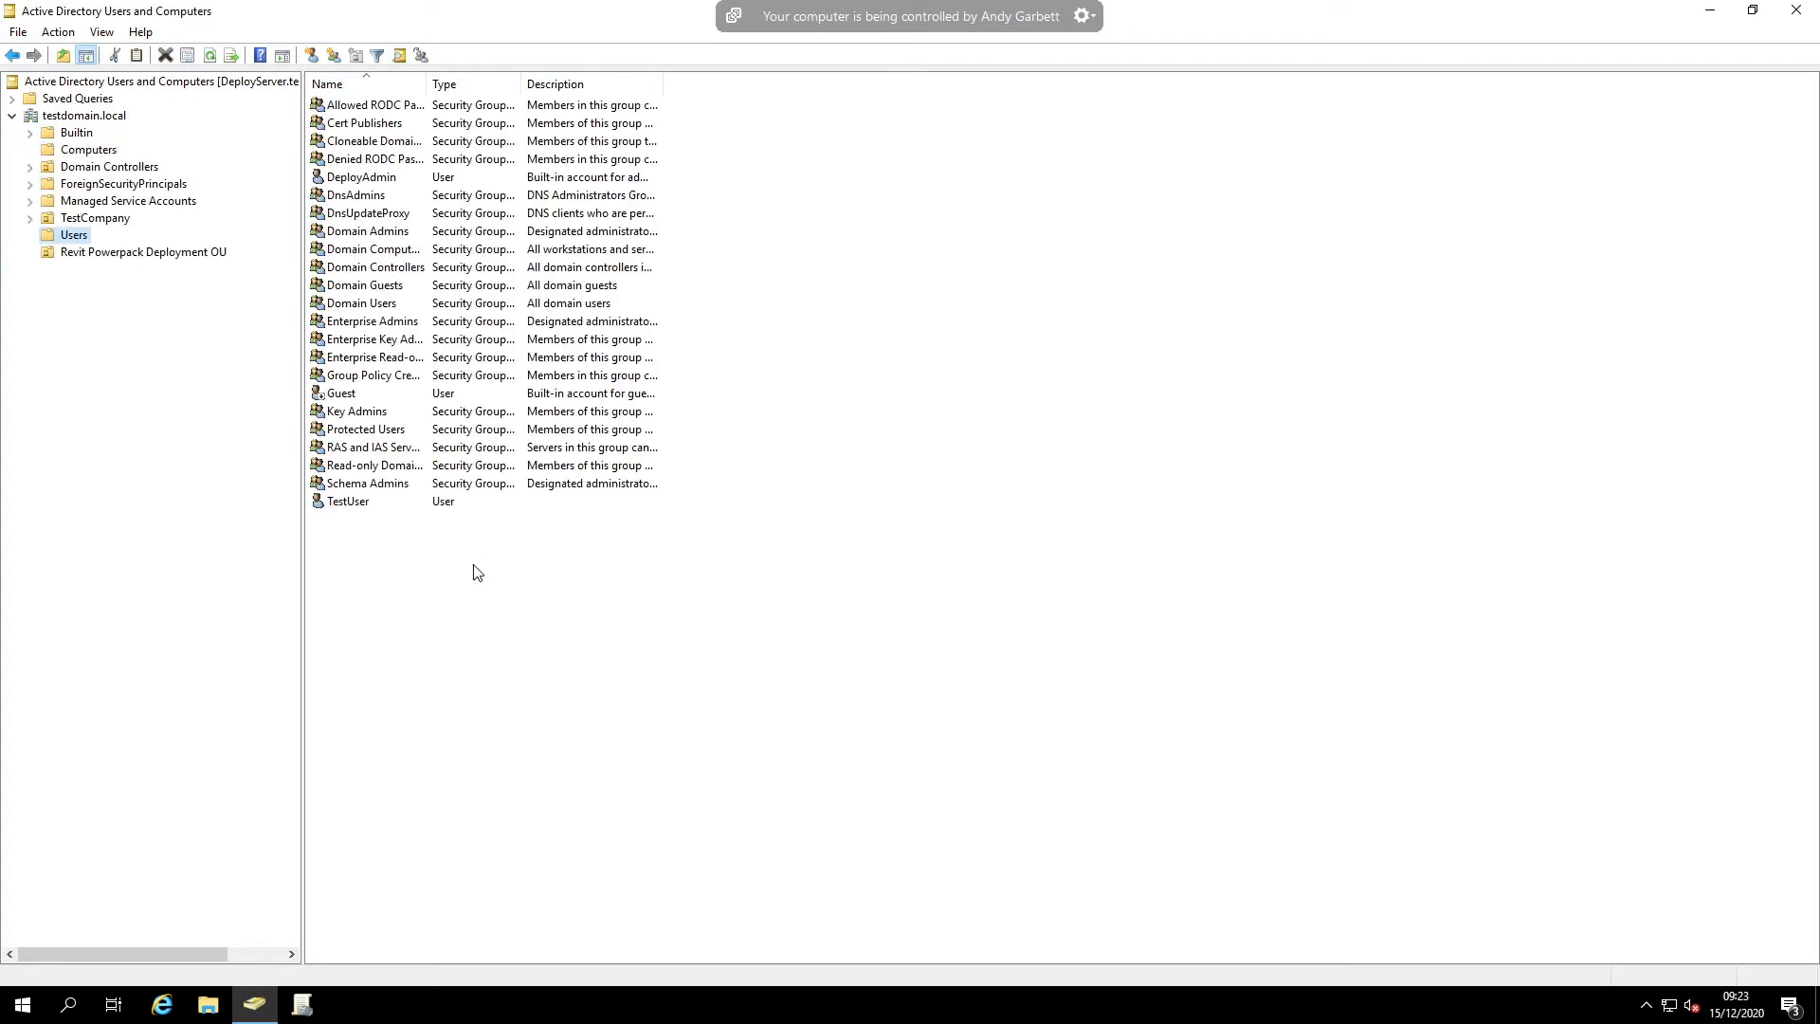
{"action": "left_click_drag", "start_coordinate": [347, 509], "coordinate": [92, 256]}
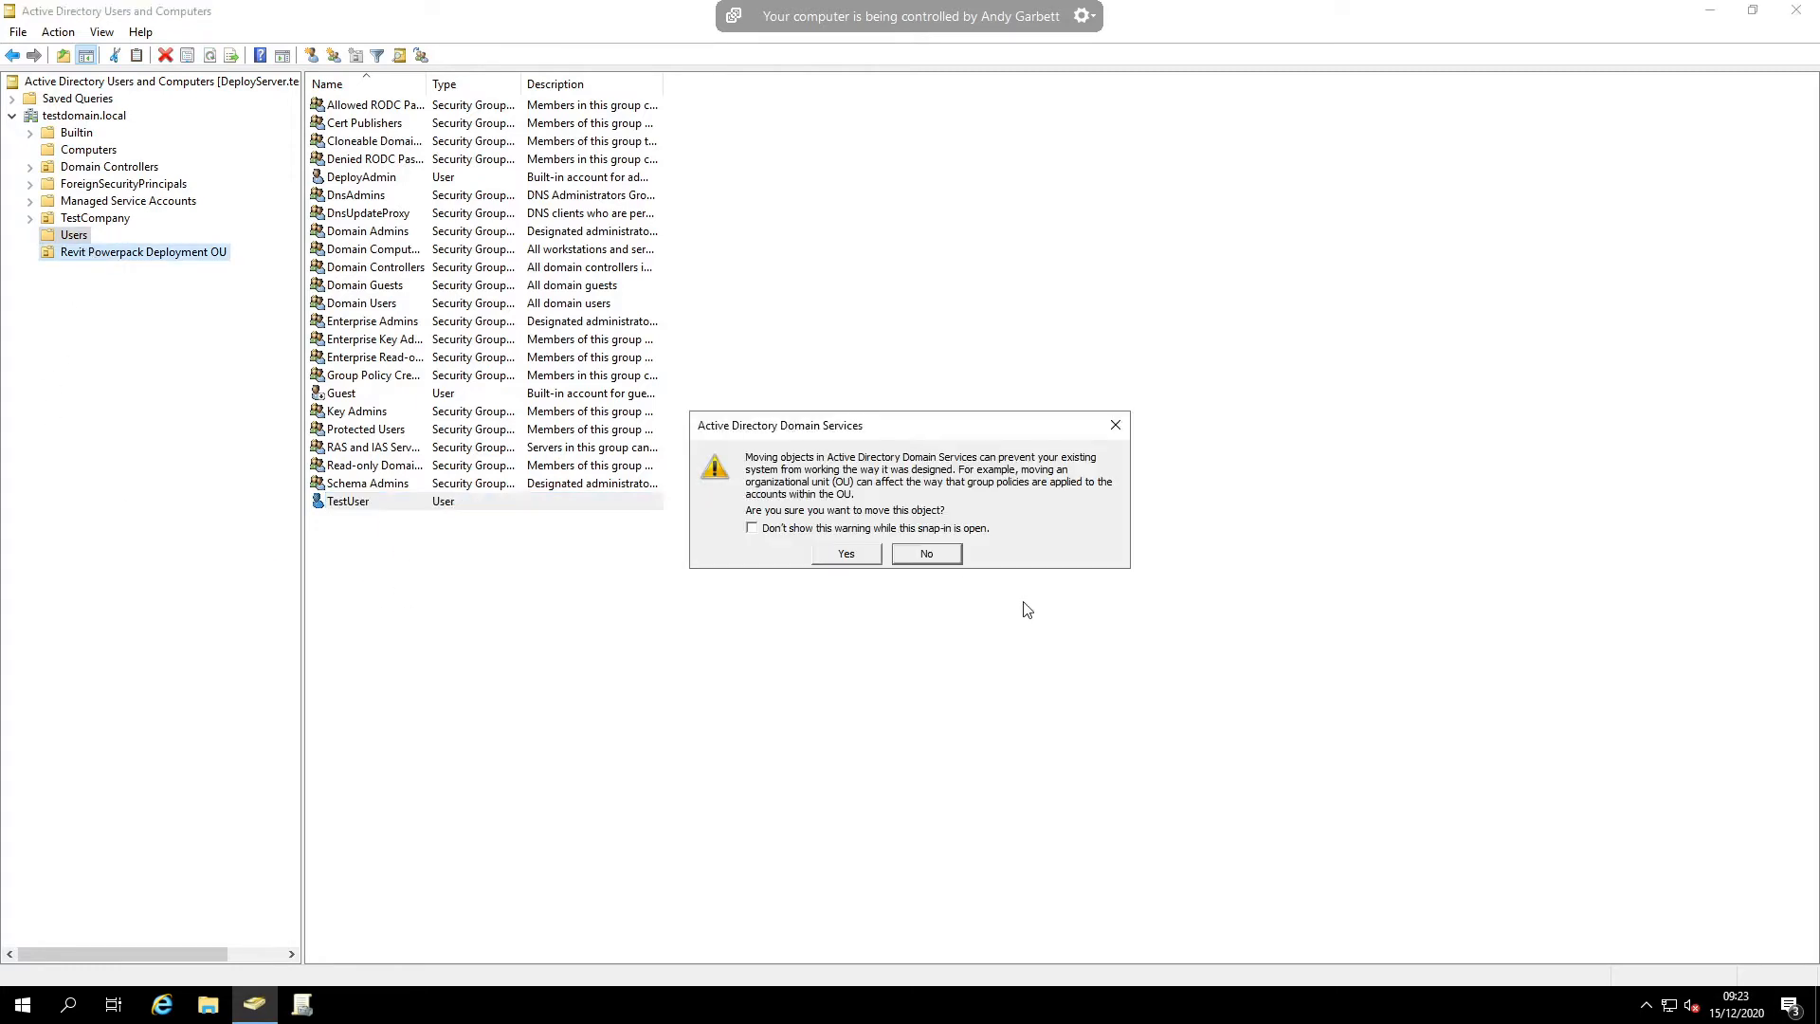
{"action": "left_click", "coordinate": [843, 557]}
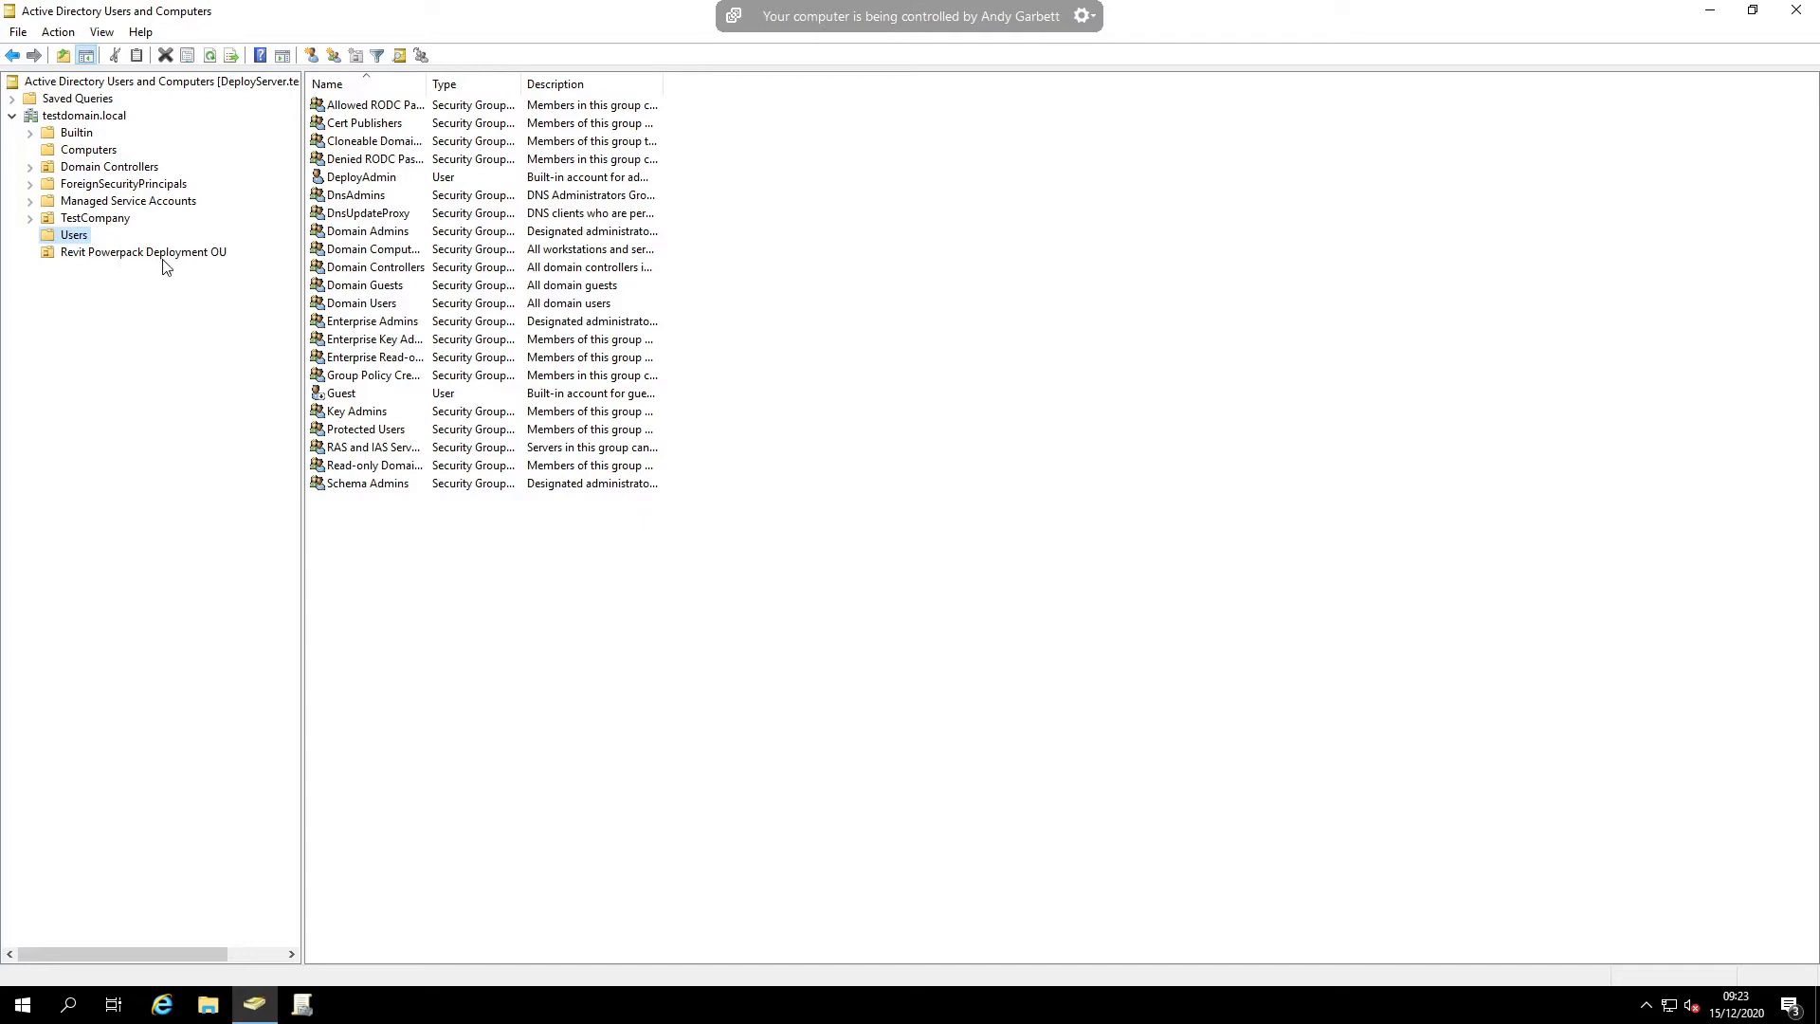
{"action": "left_click", "coordinate": [72, 252]}
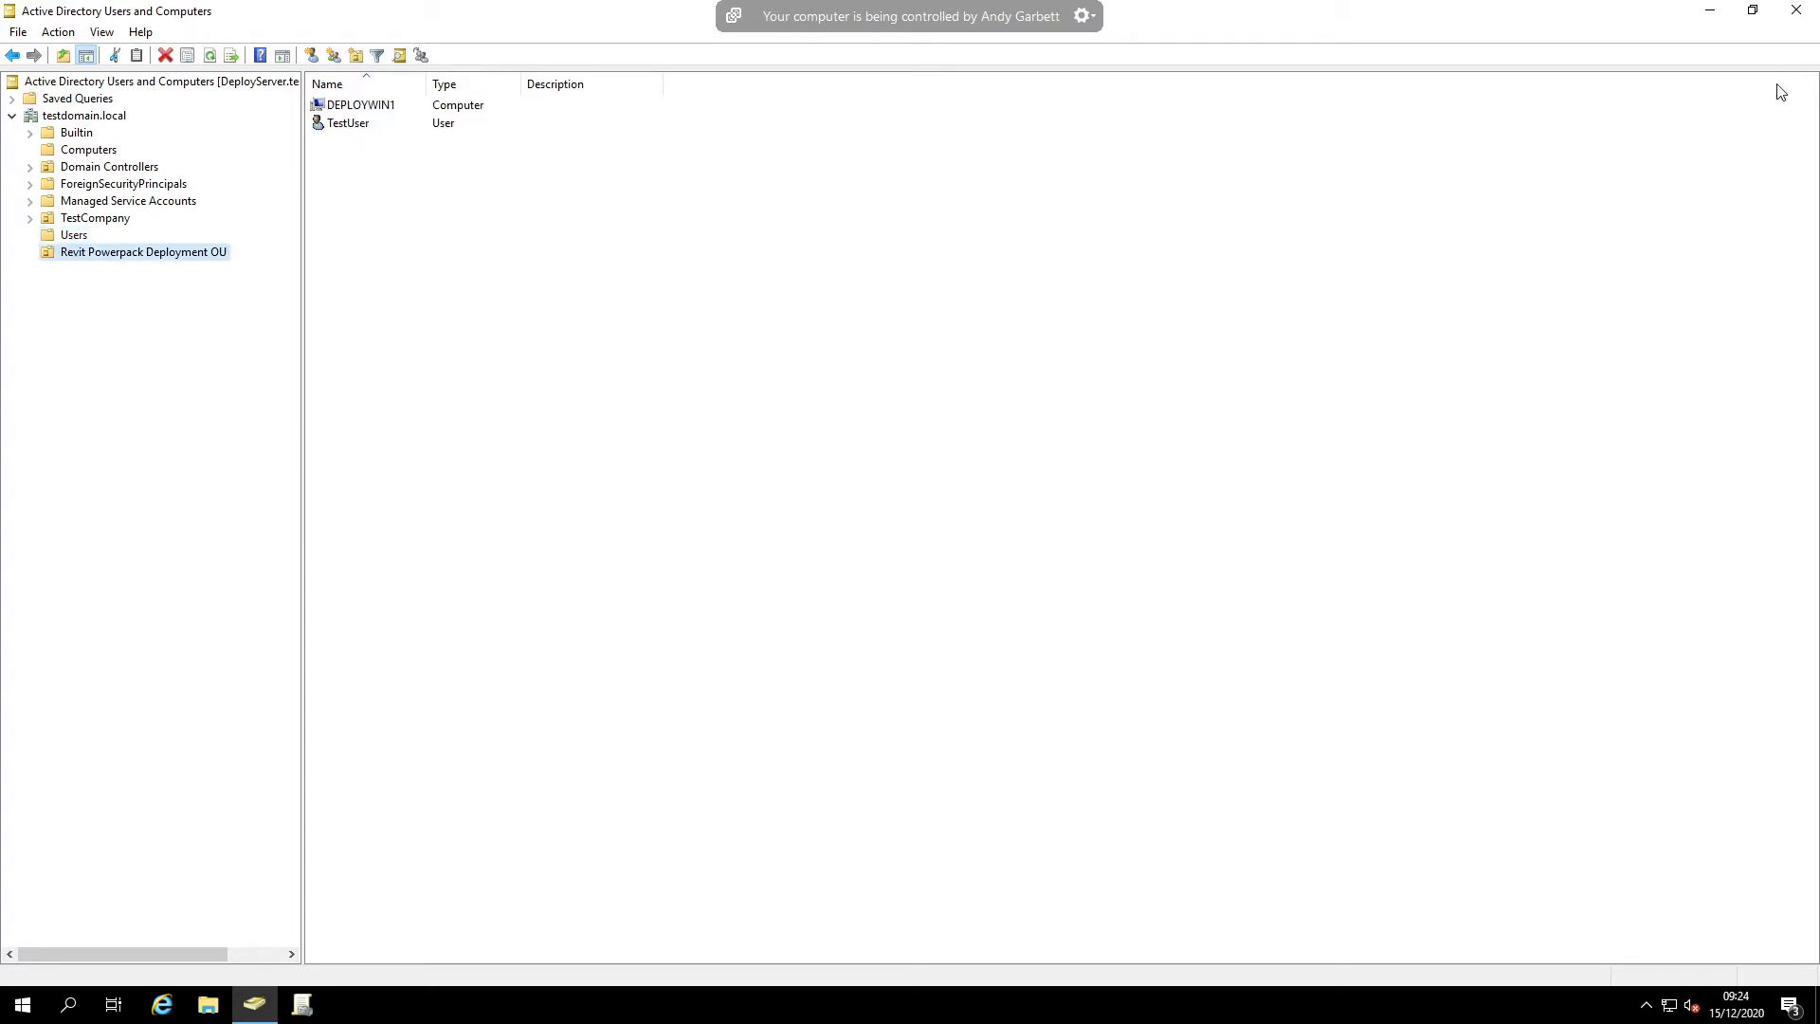
- Close Active Directory Users and Computers and switch to Group Policy Management, showing the Revit Powerpack Deployment OU
{"action": "left_click", "coordinate": [1803, 6]}
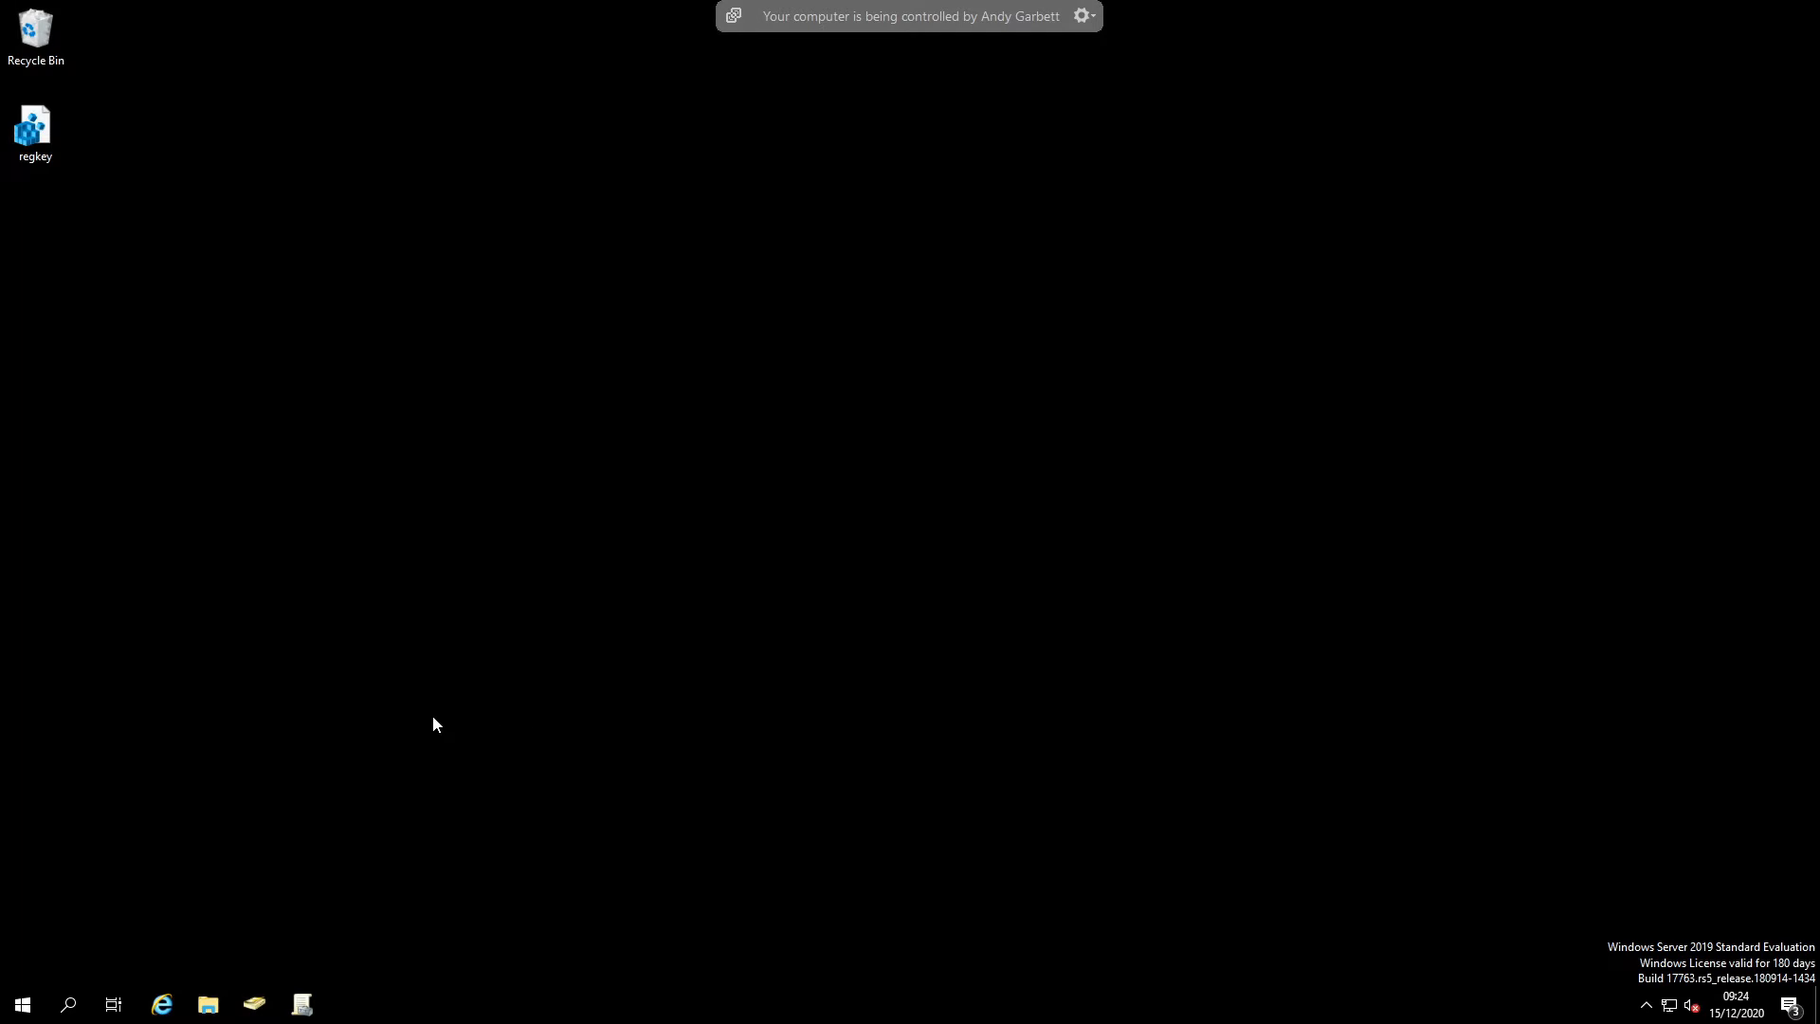
{"action": "key", "text": "super"}
{"action": "type", "text": "group"}
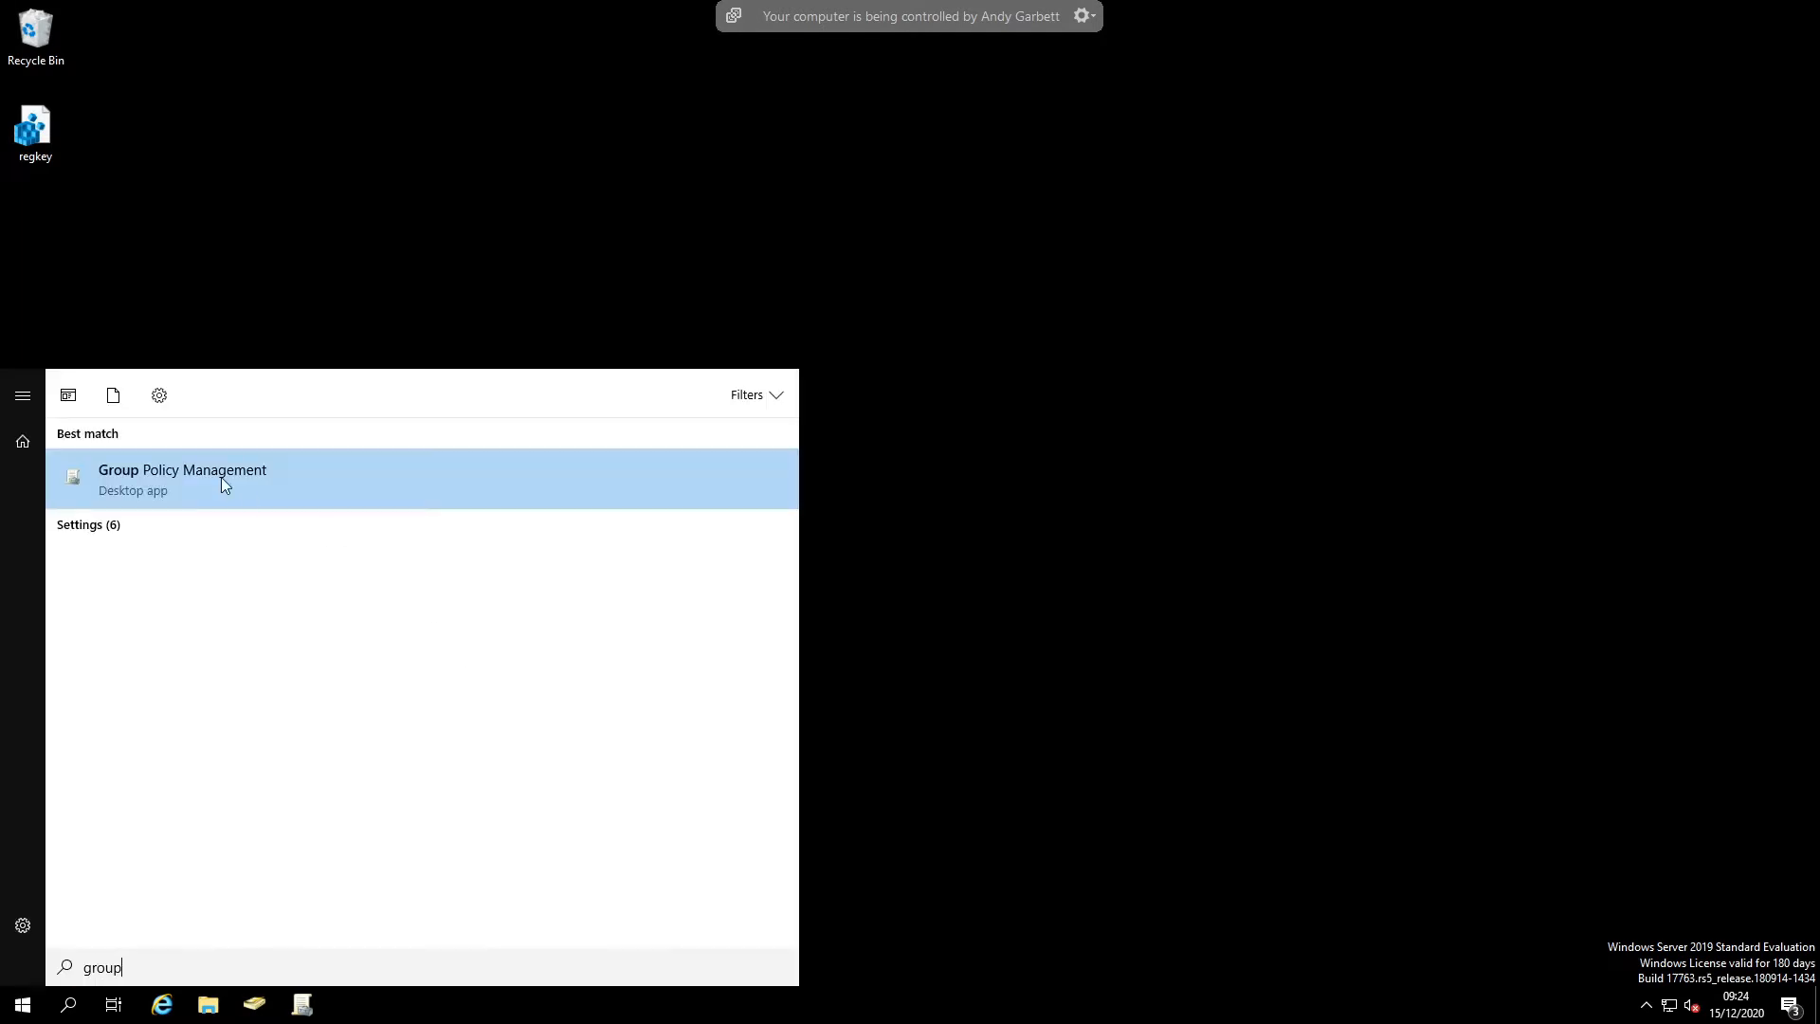
{"action": "left_click", "coordinate": [221, 481]}
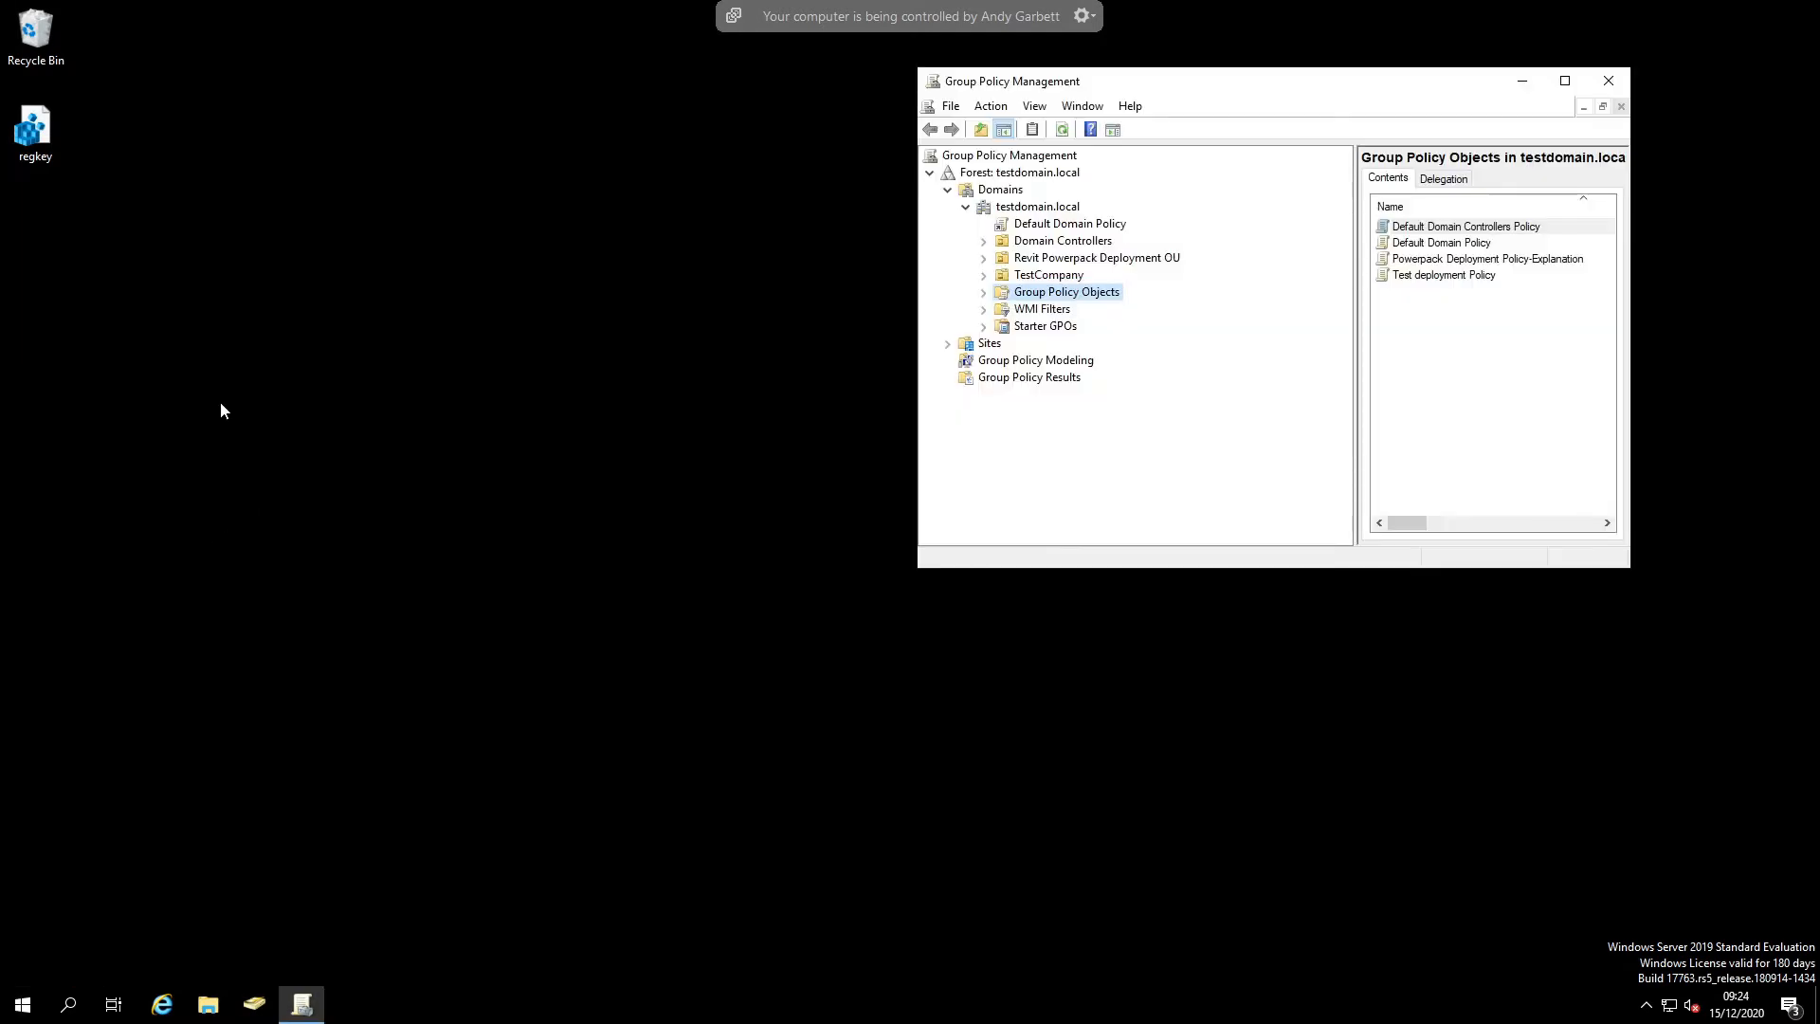
{"action": "left_click", "coordinate": [1566, 81]}
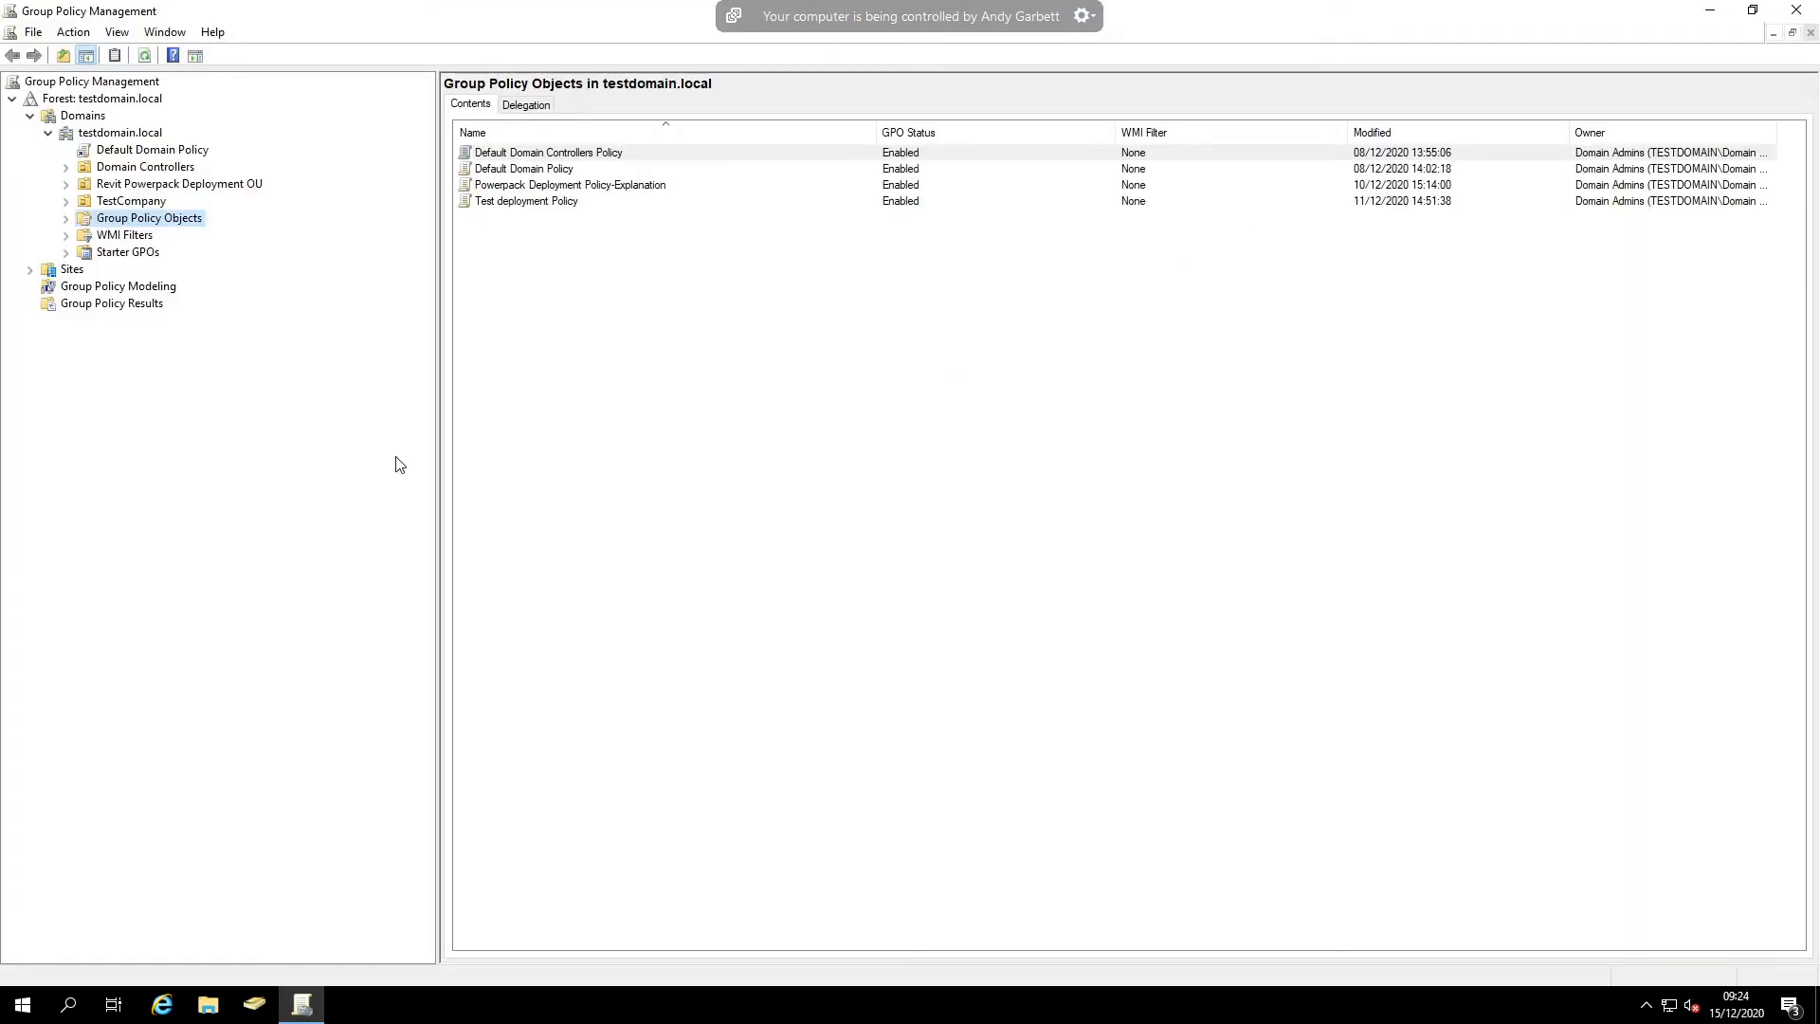
{"action": "left_click", "coordinate": [204, 186]}
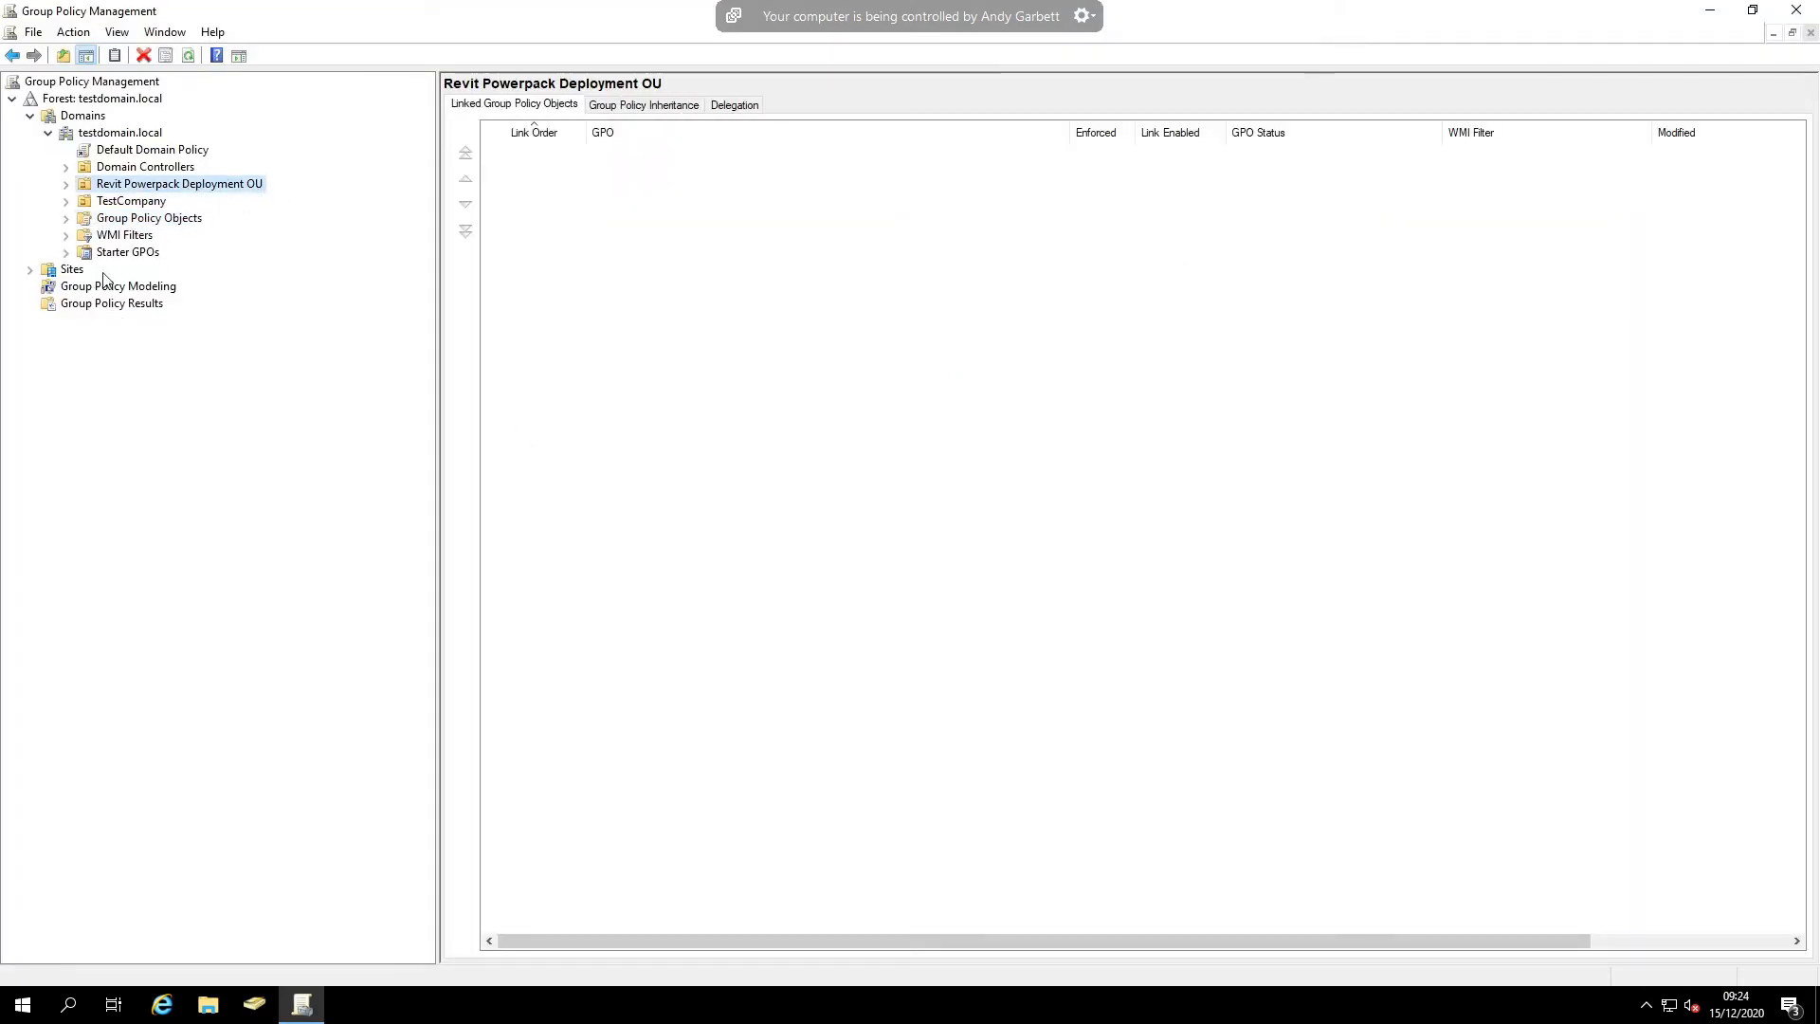
- Create a new group policy object named "Revit Powerpack Deployment Policy" under Group Policy Objects, without a source starter GPO
{"action": "left_click", "coordinate": [67, 219]}
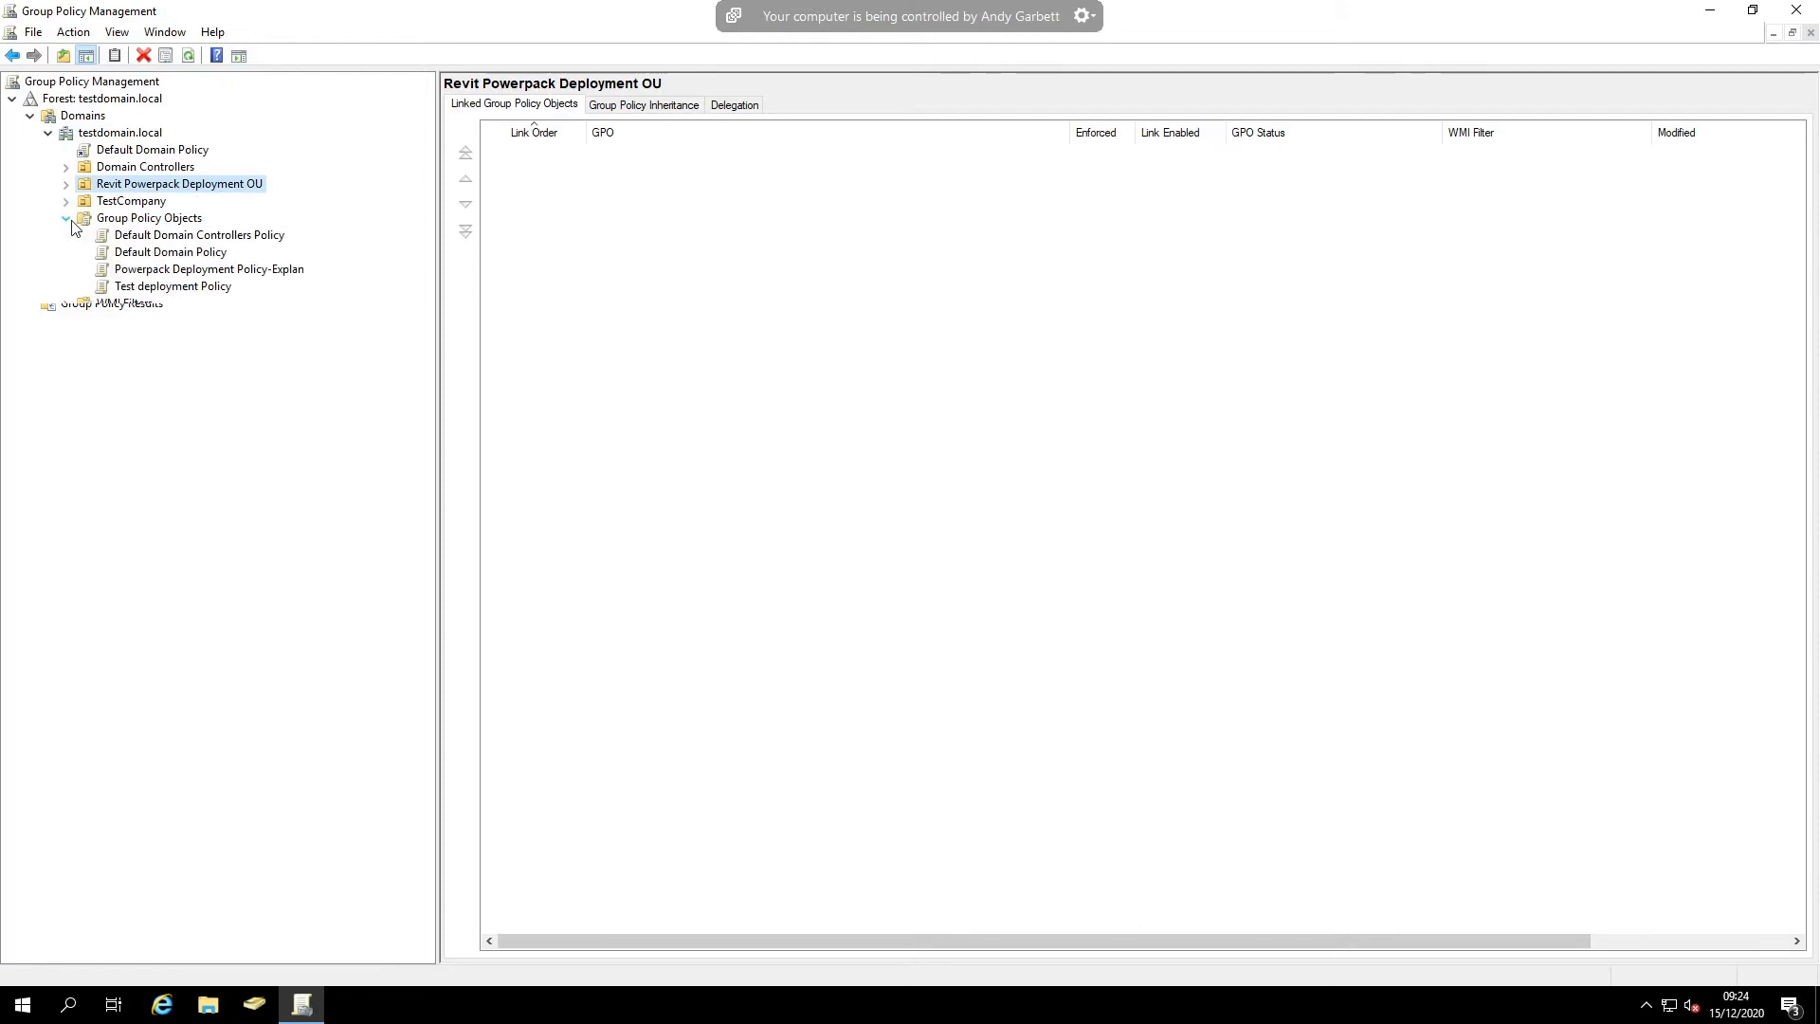
{"action": "right_click", "coordinate": [158, 221]}
{"action": "left_click", "coordinate": [195, 232]}
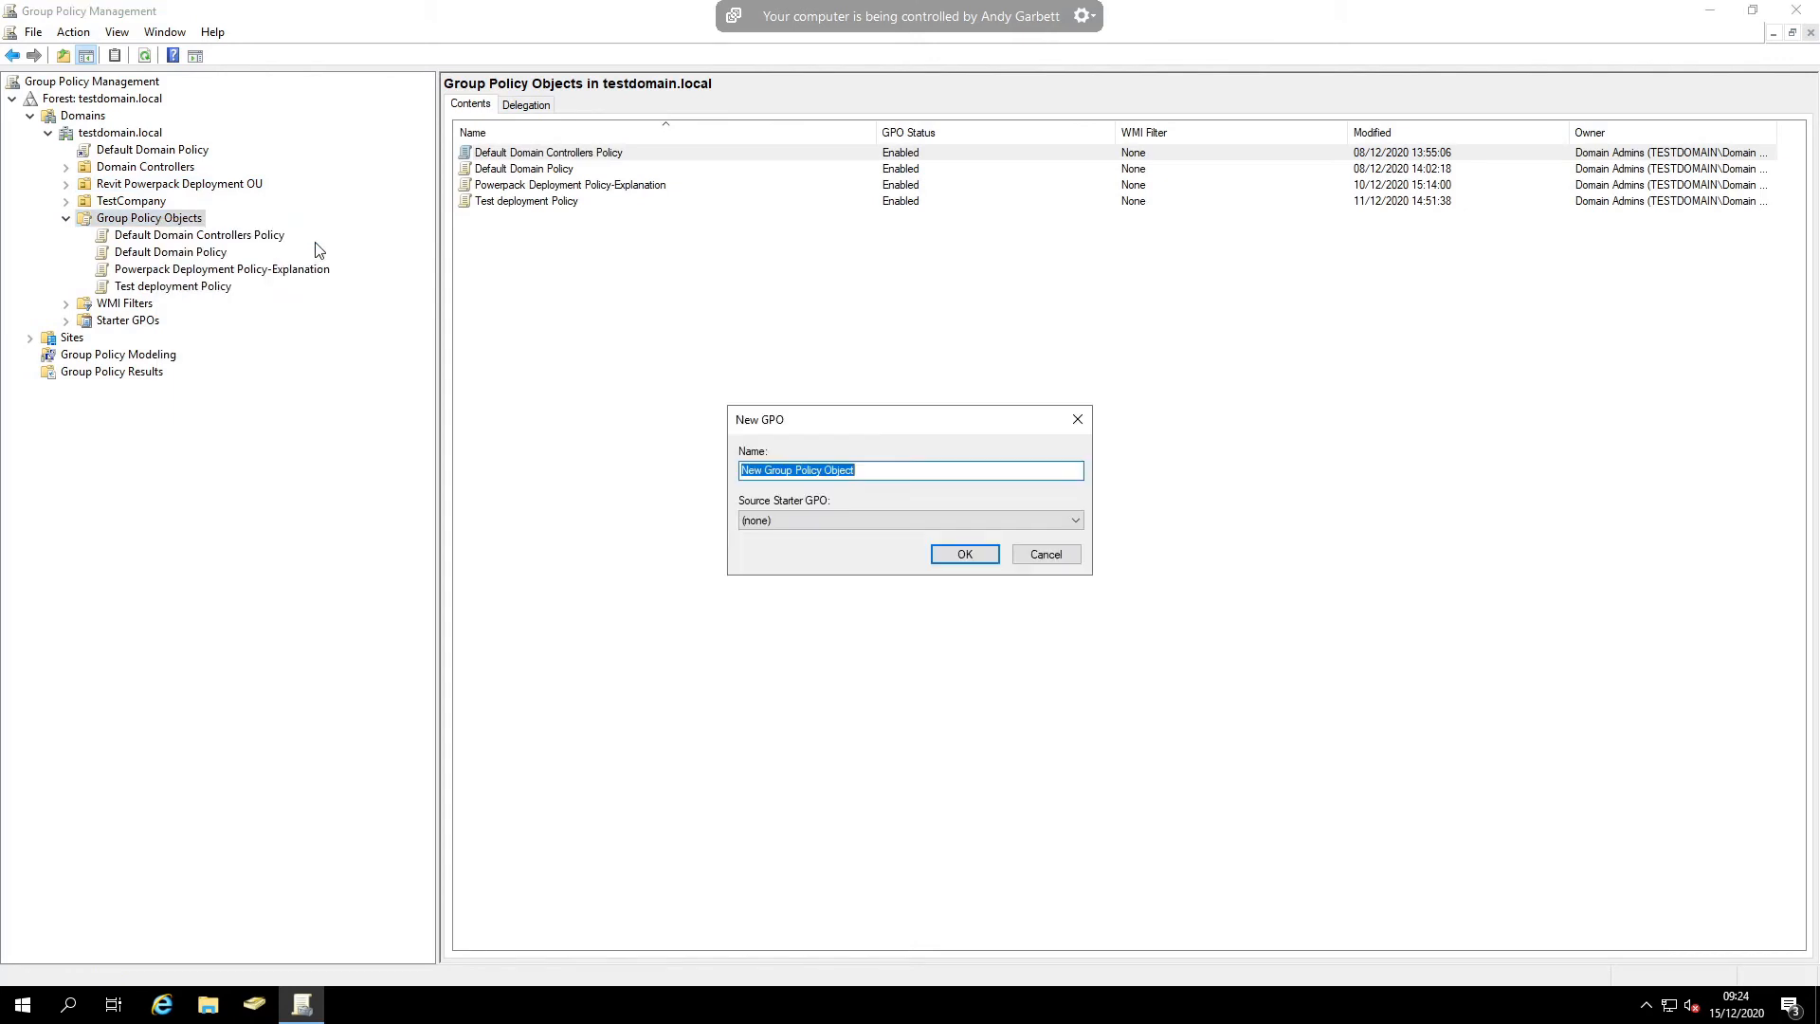
{"action": "type", "text": "R"}
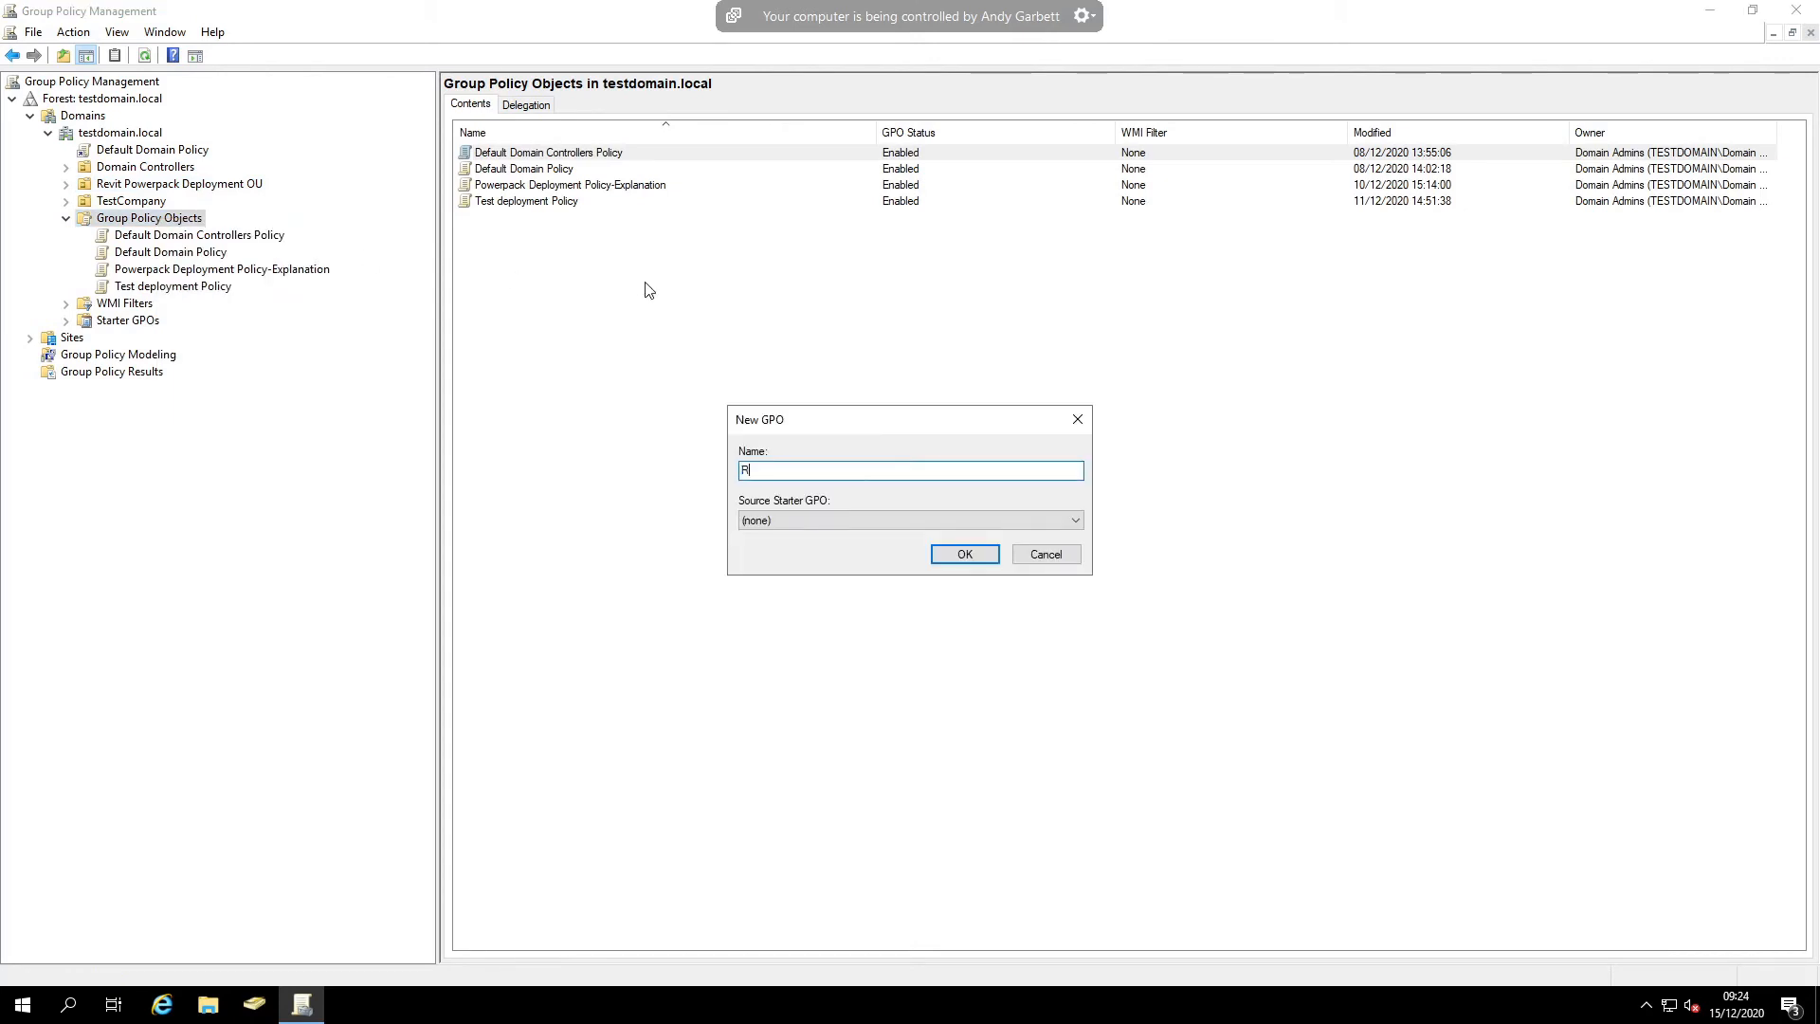
{"action": "type", "text": "evit"}
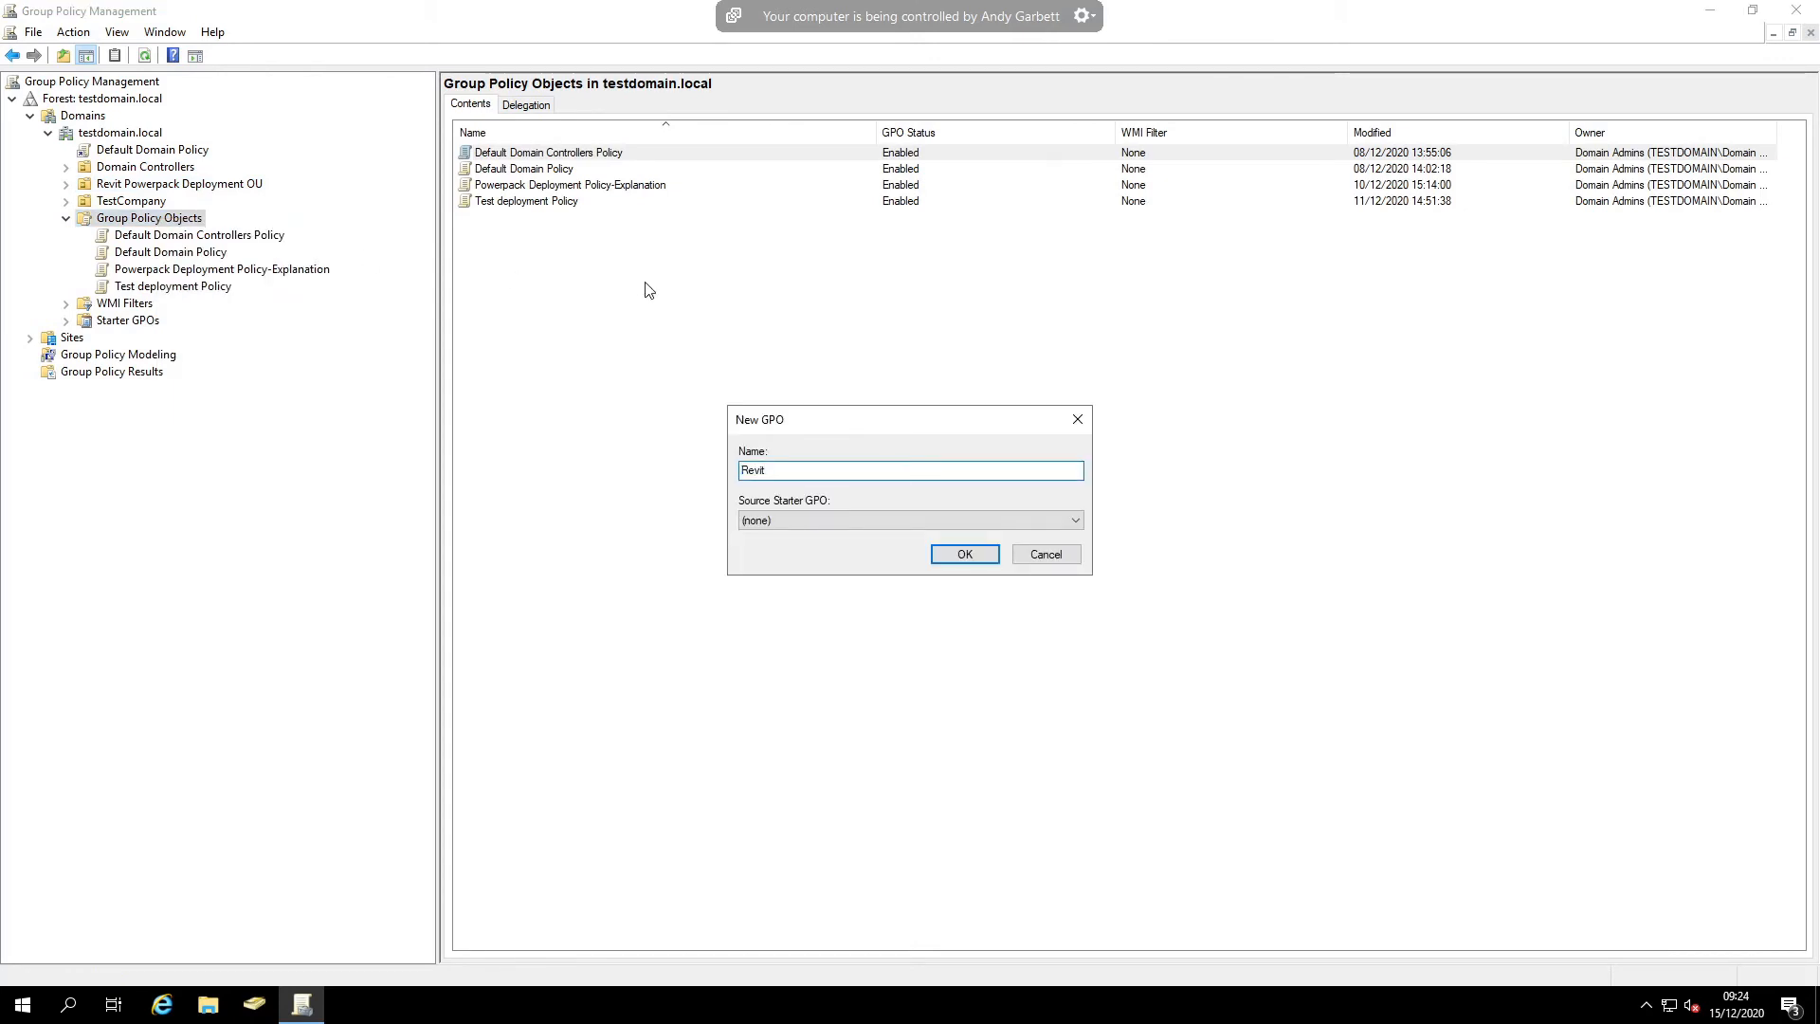
{"action": "type", "text": " Powerpack Deployment Policy"}
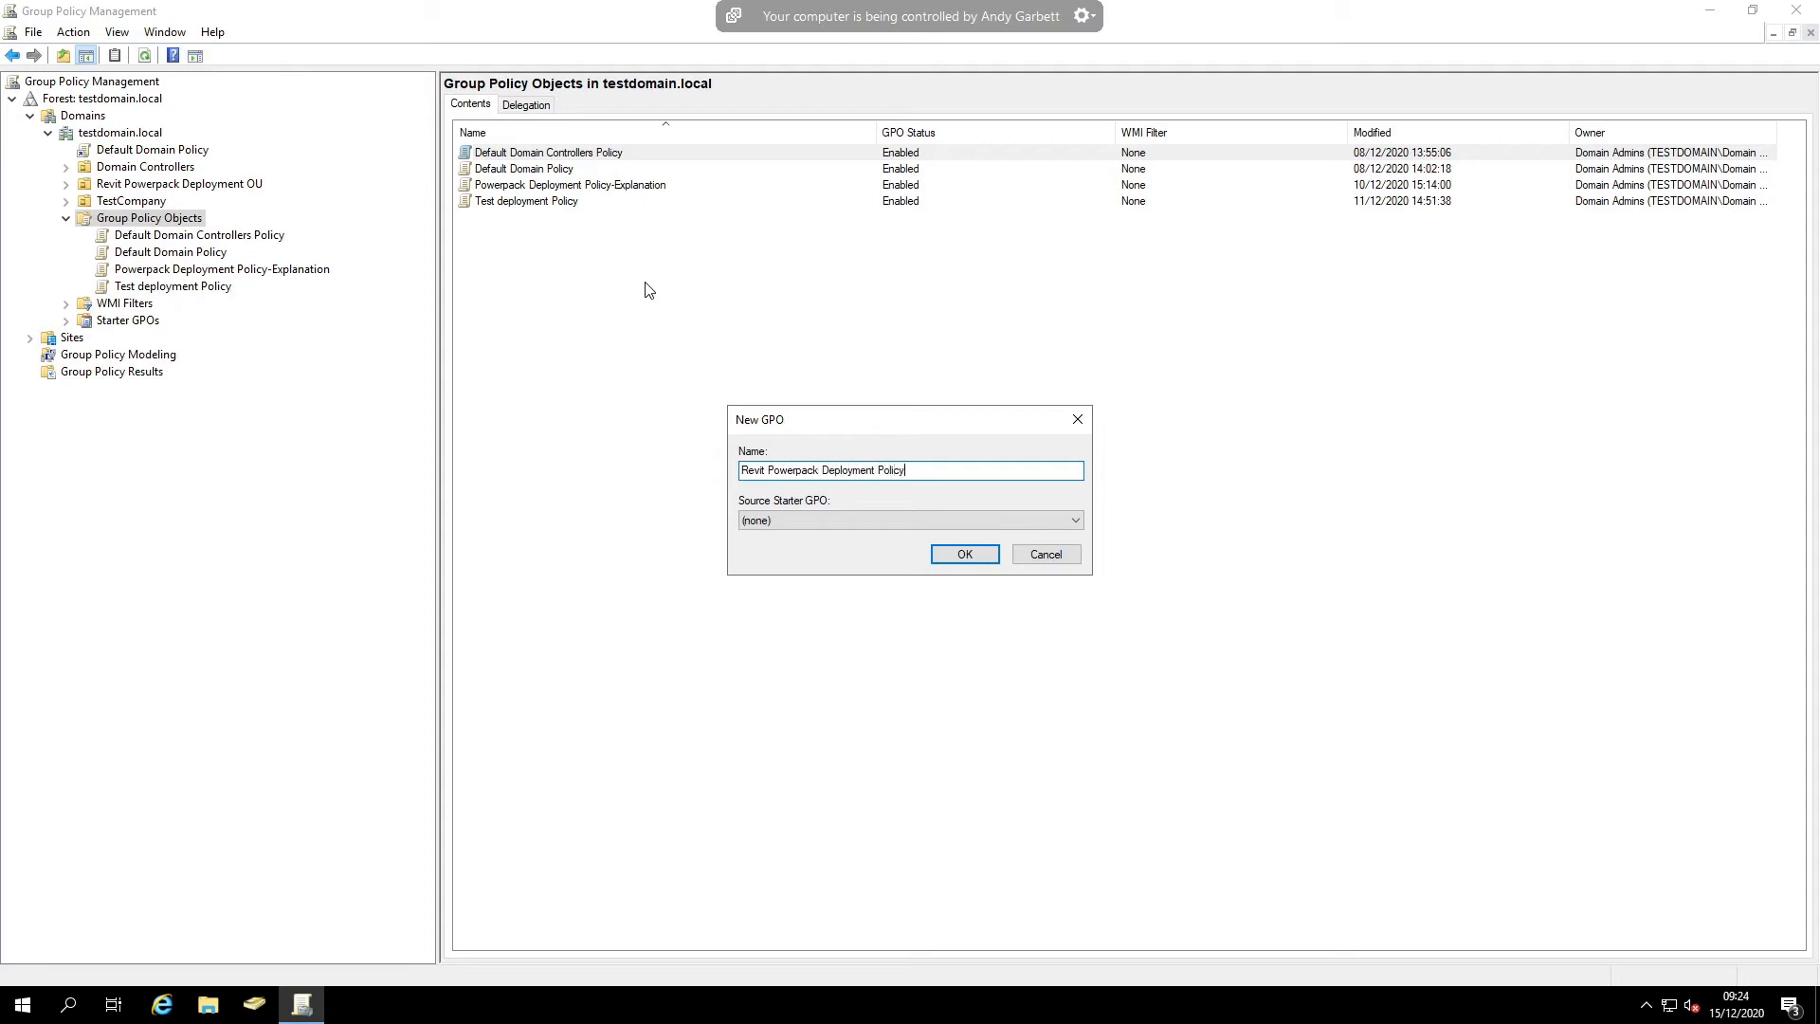
{"action": "key", "text": "Return"}
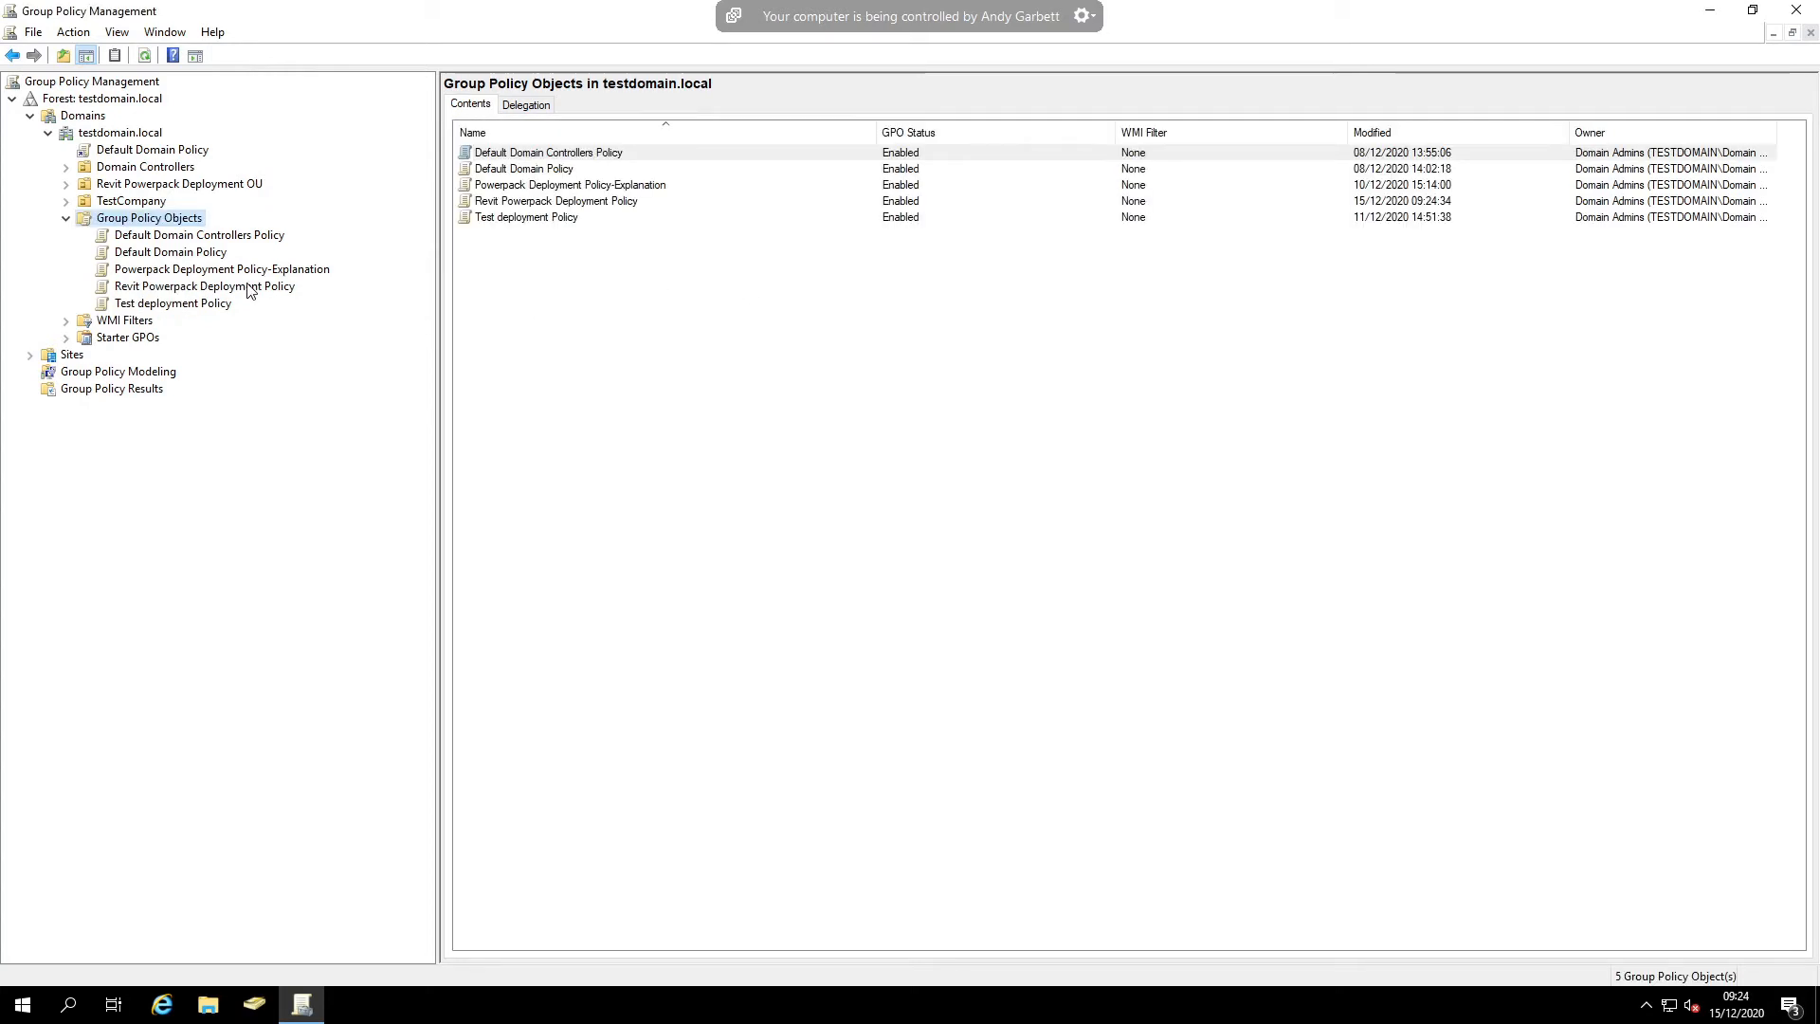
- Link the Revit Powerpack Deployment Policy to the Revit Powerpack Deployment OU
{"action": "left_click", "coordinate": [251, 288]}
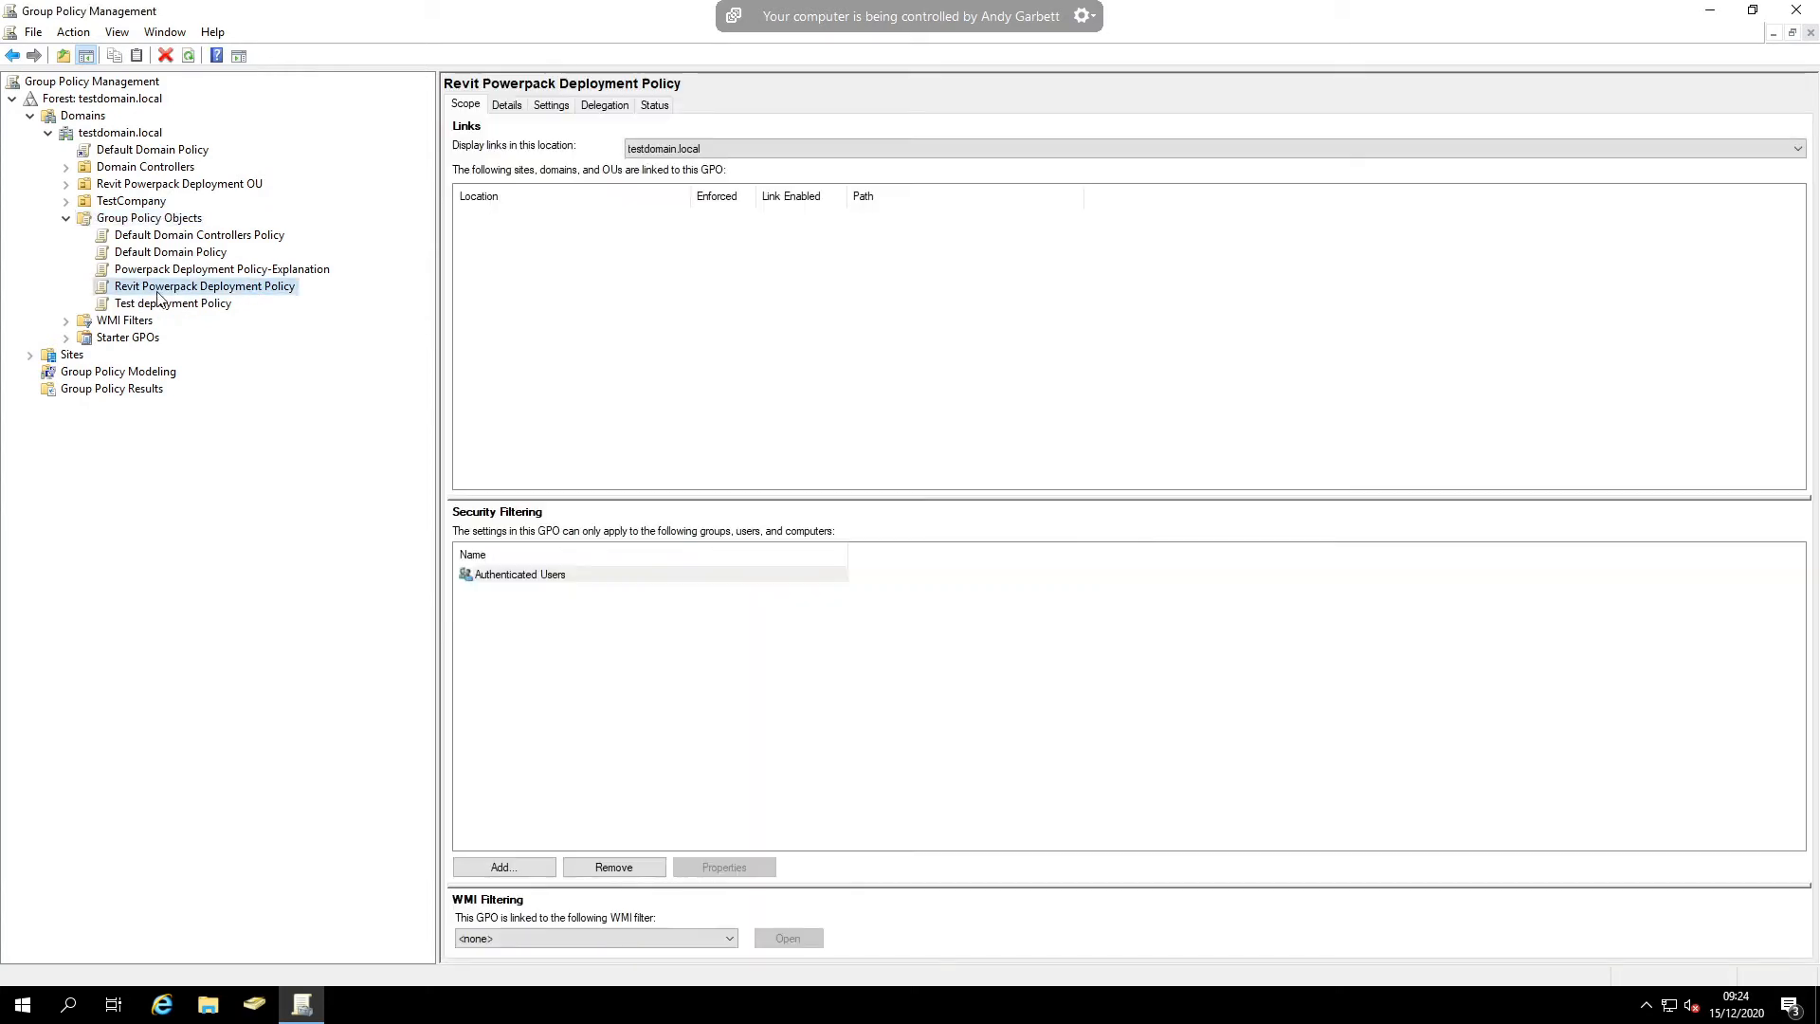
{"action": "left_click_drag", "start_coordinate": [160, 293], "coordinate": [186, 190]}
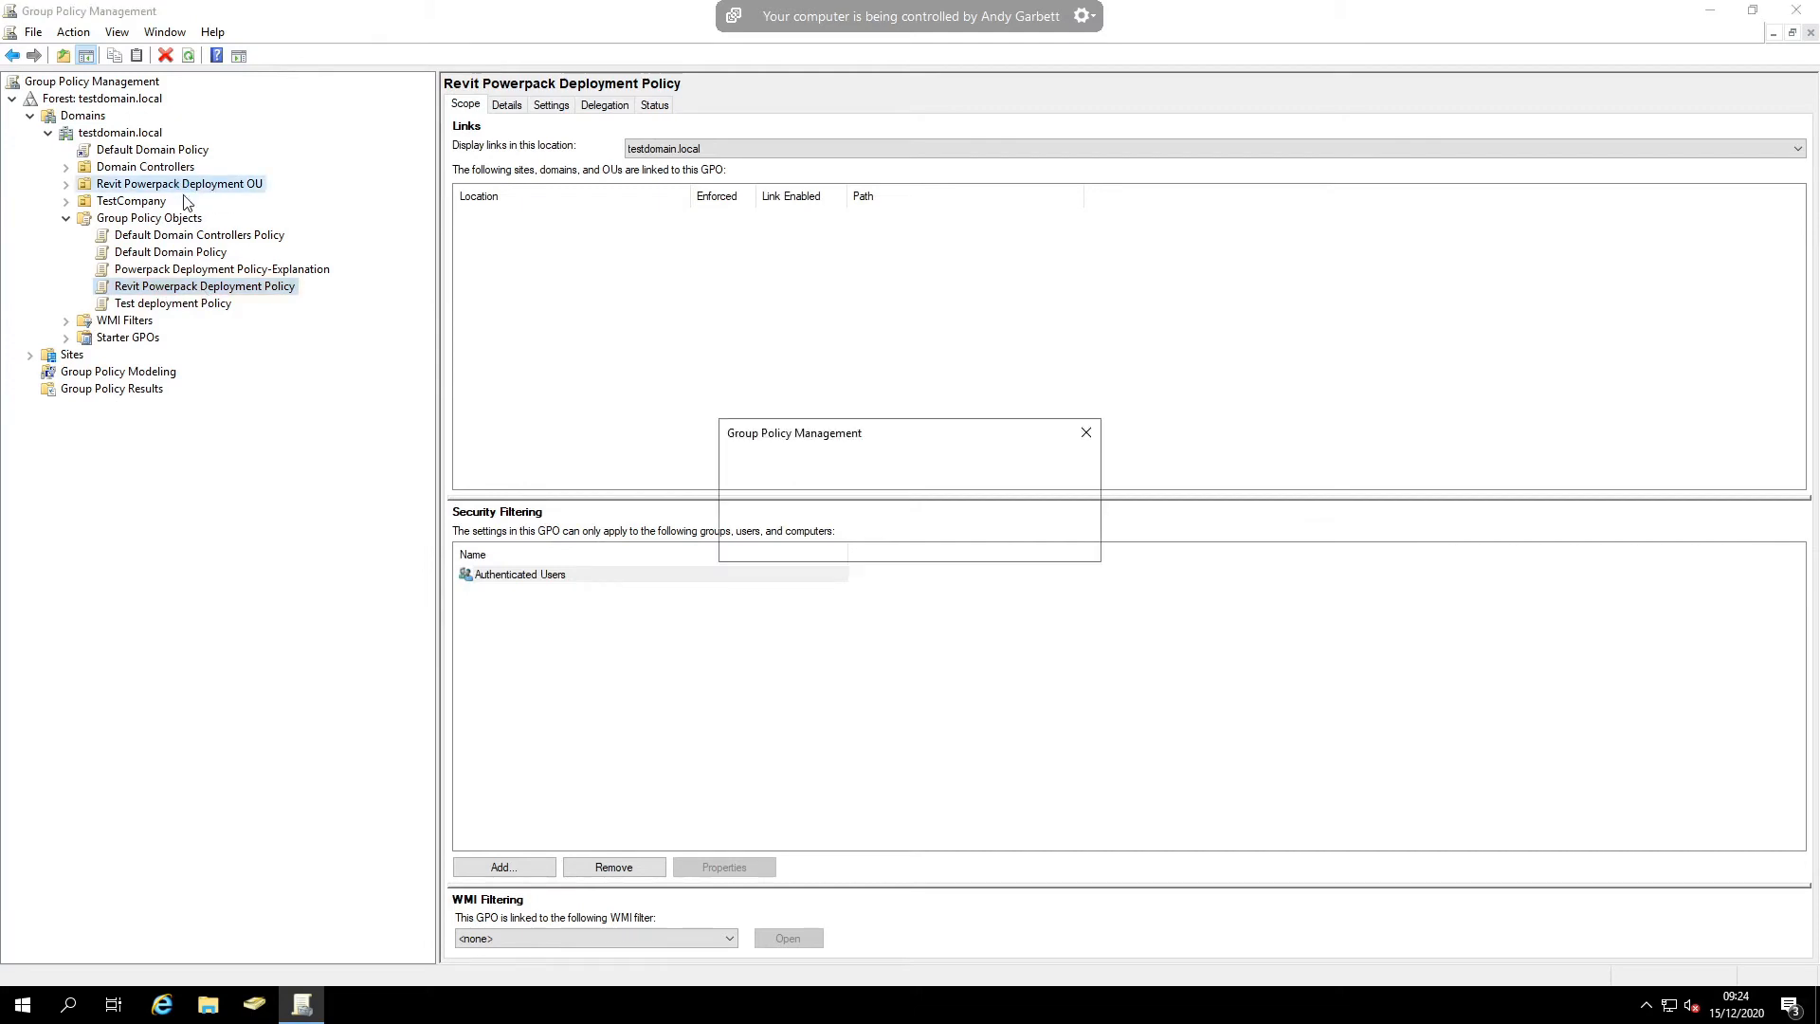
{"action": "left_click", "coordinate": [986, 542]}
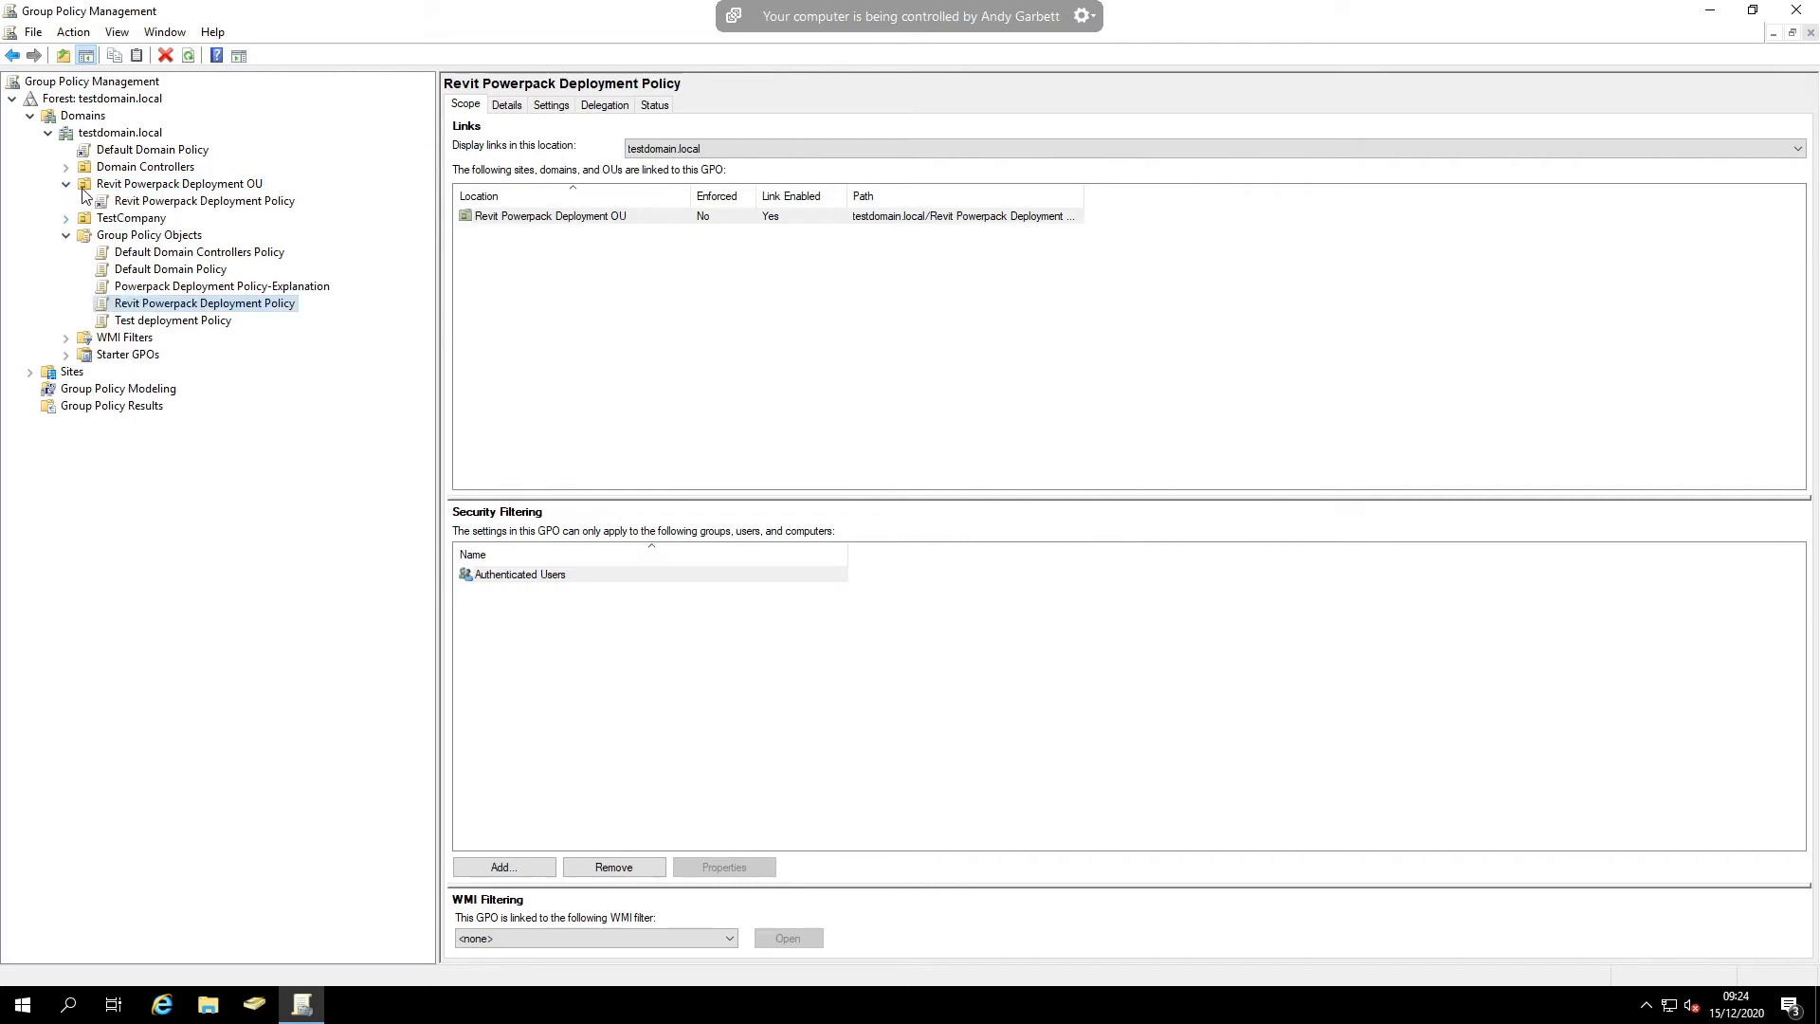
- Open the Revit Powerpack Deployment Policy linked under the OU for editing, with the editor maximized and its console tree widened
{"action": "left_click", "coordinate": [242, 202]}
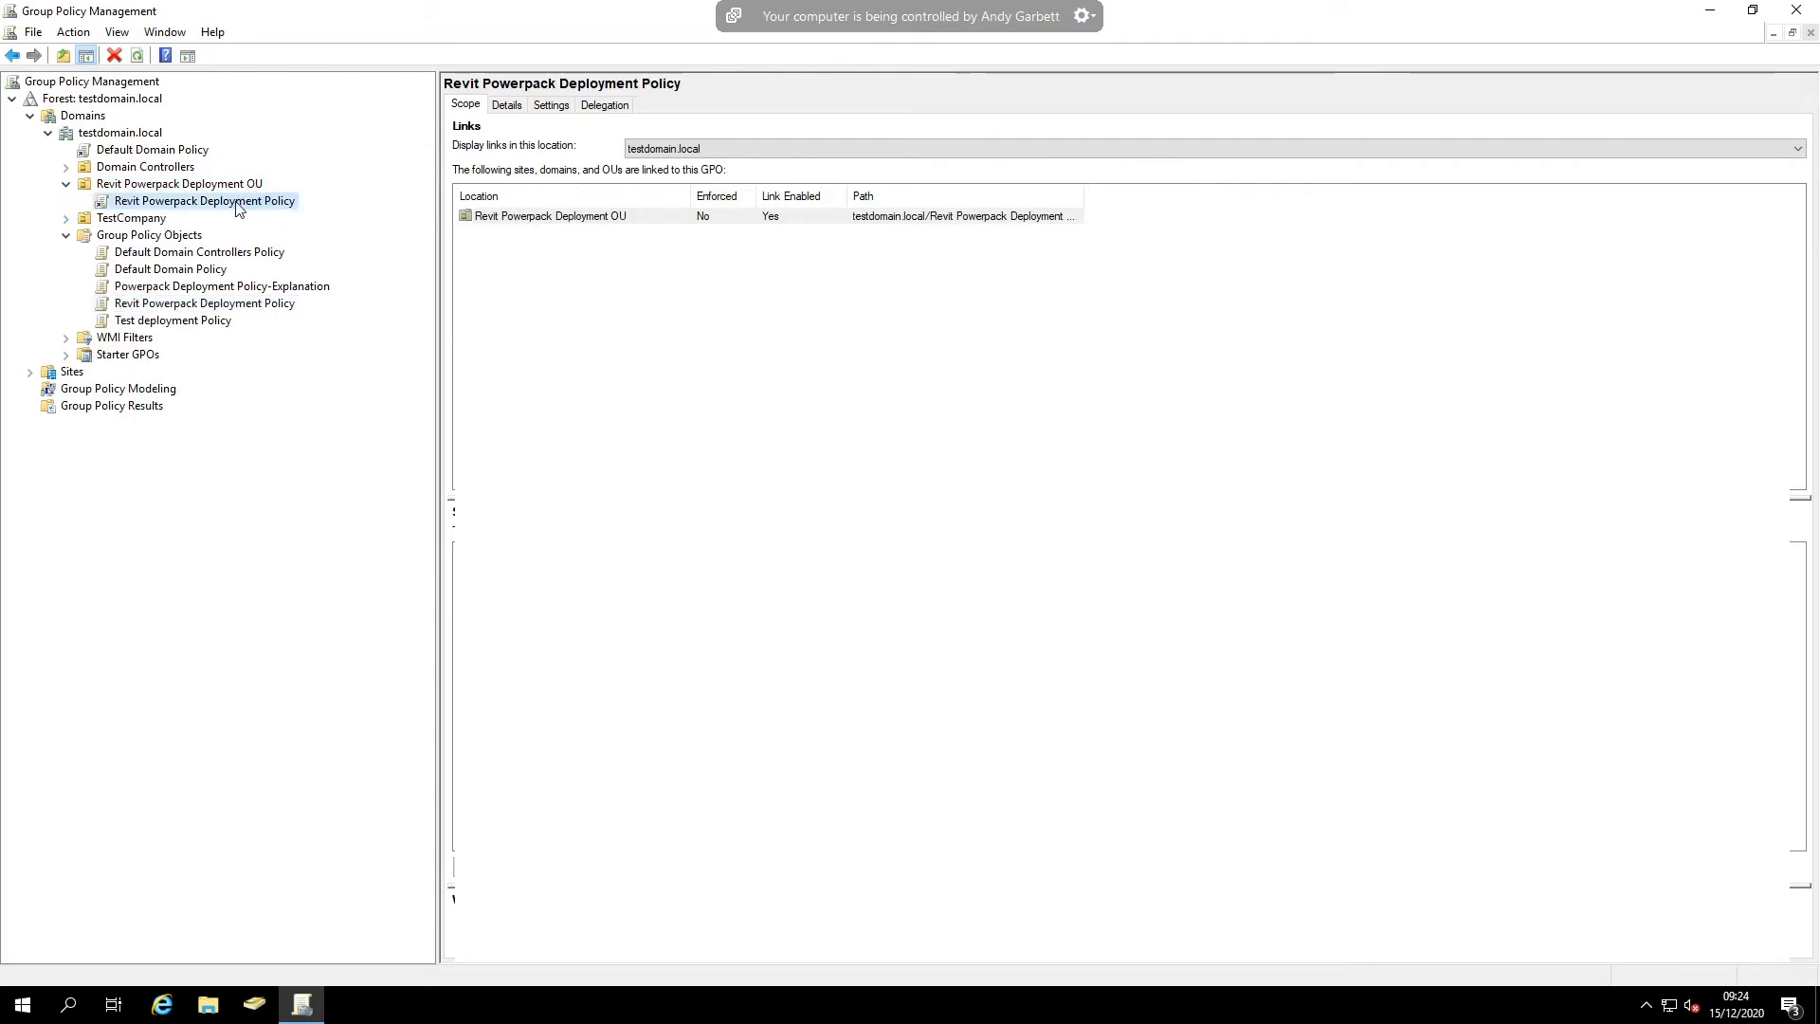
{"action": "right_click", "coordinate": [239, 203]}
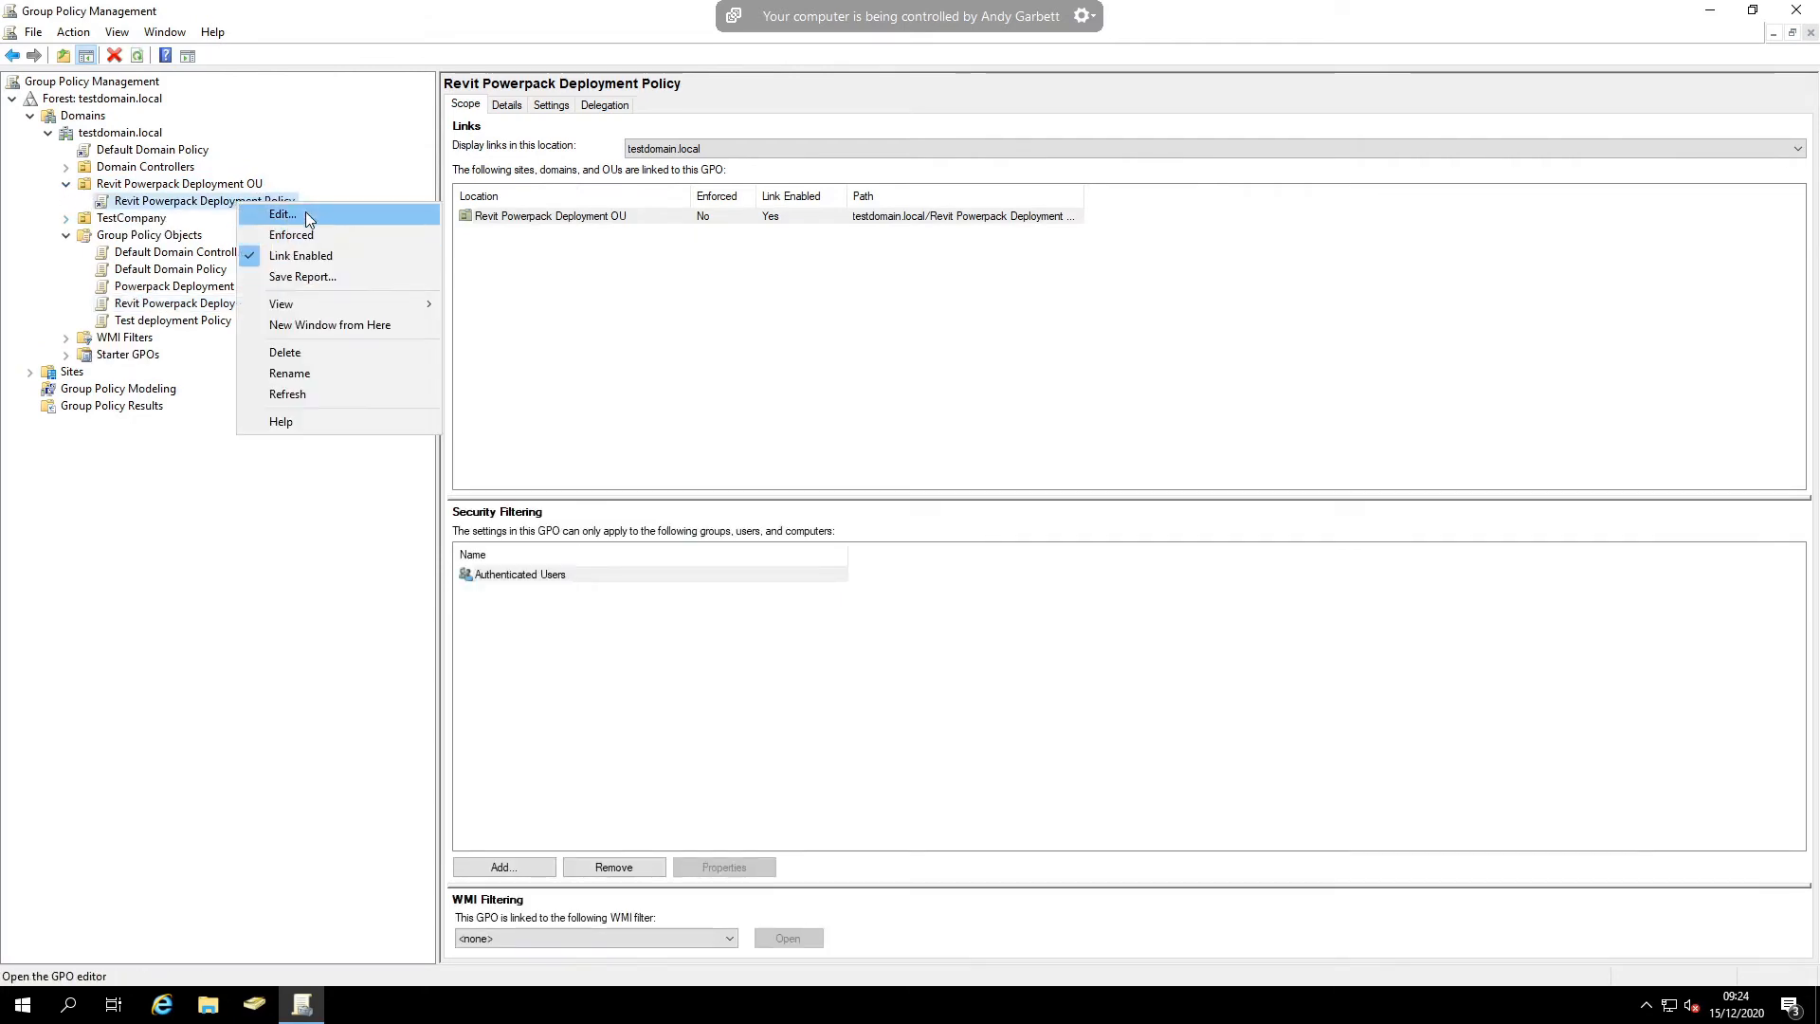
{"action": "left_click", "coordinate": [305, 213]}
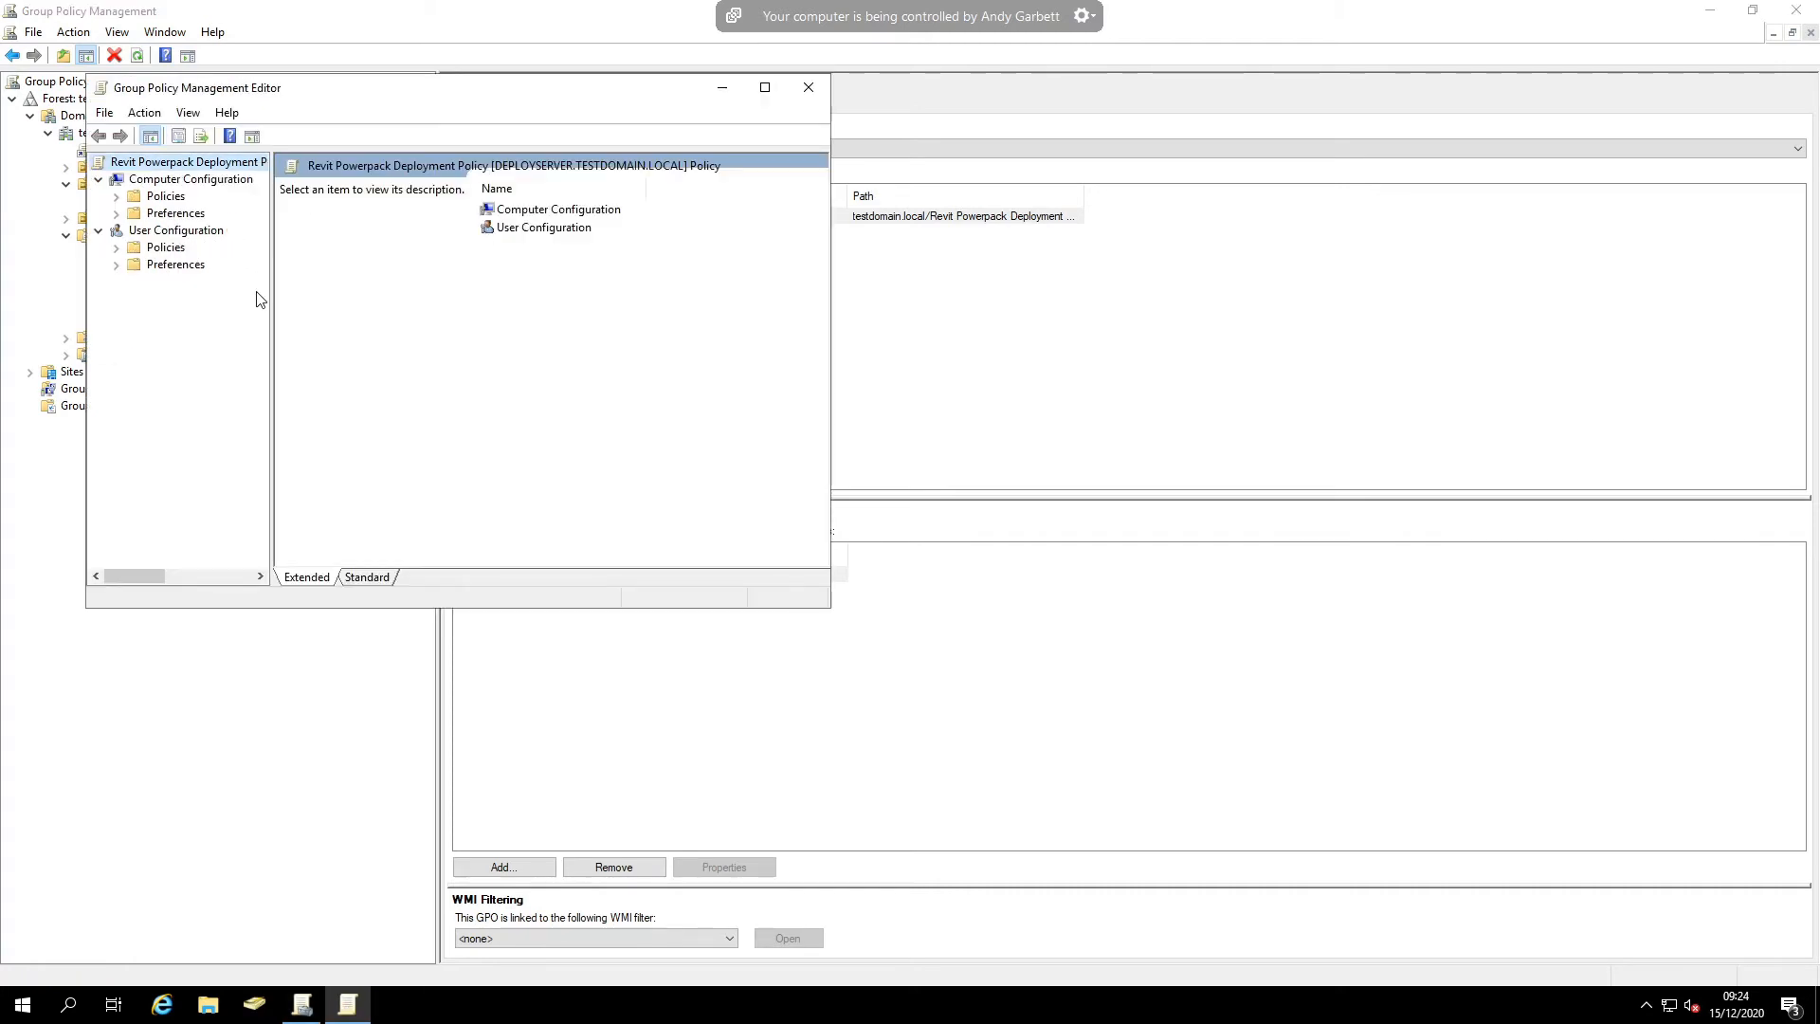
{"action": "left_click", "coordinate": [765, 87]}
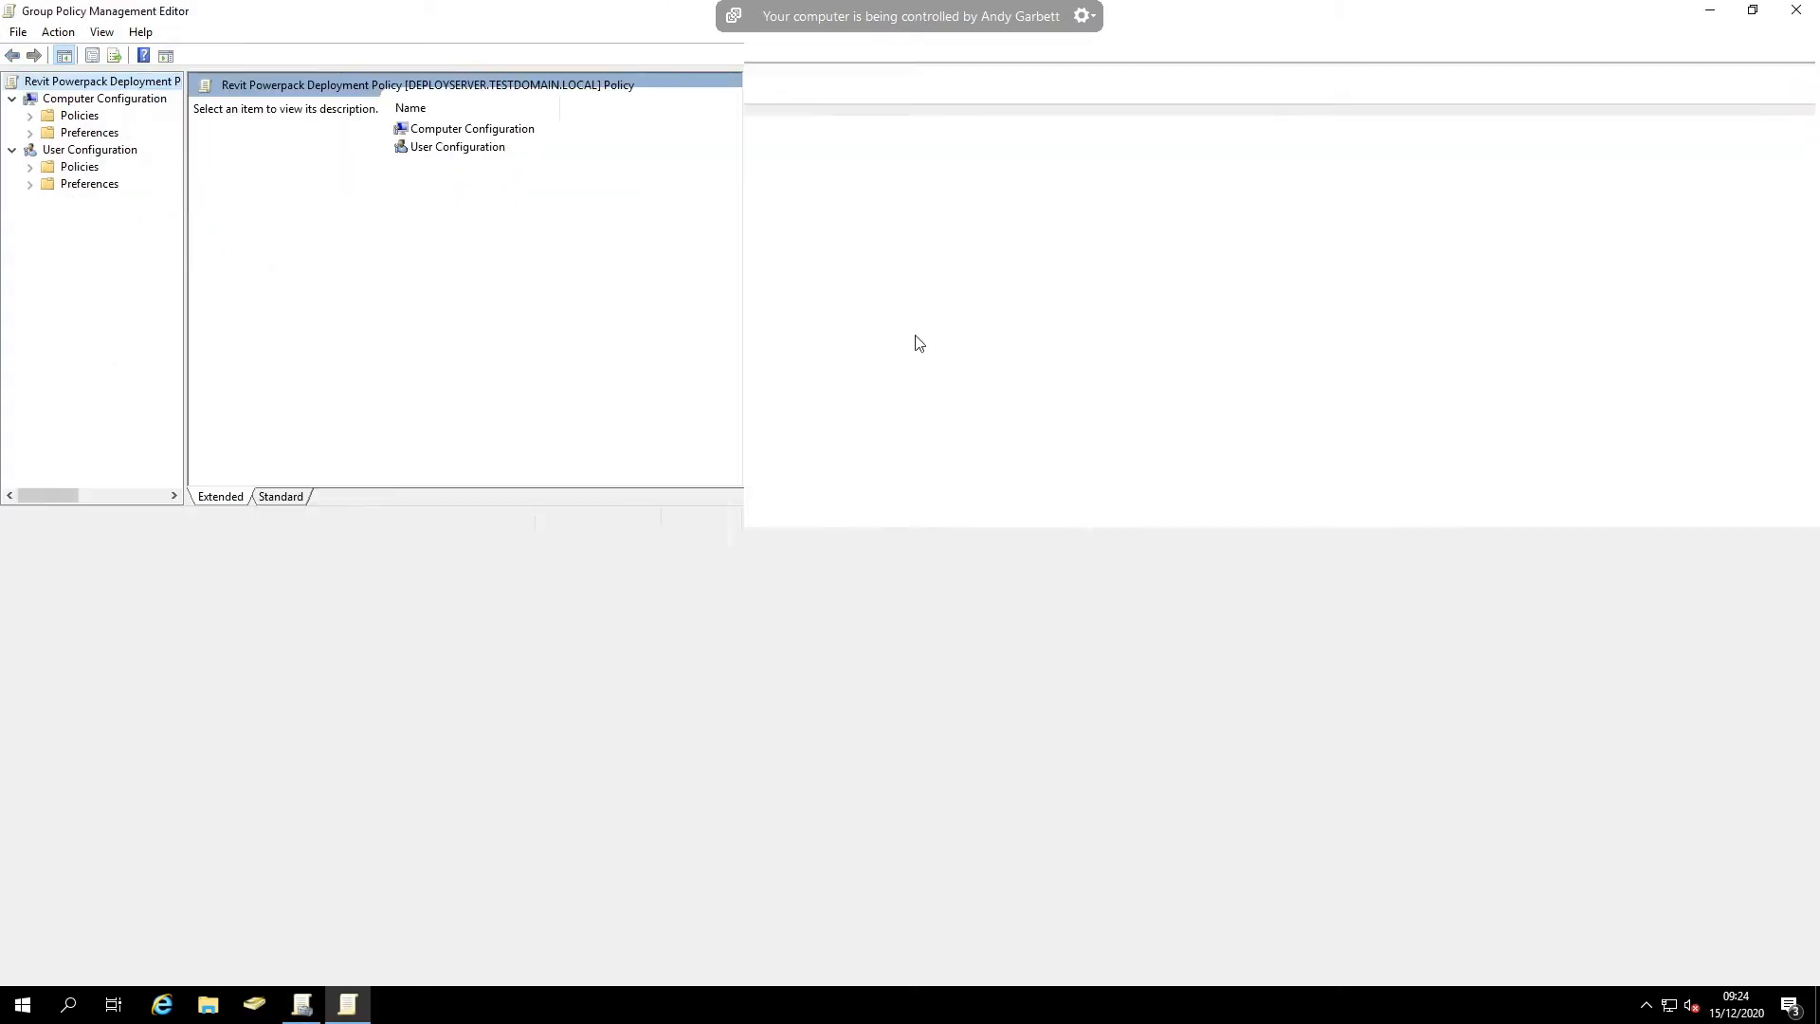
{"action": "left_click_drag", "start_coordinate": [184, 314], "coordinate": [435, 351]}
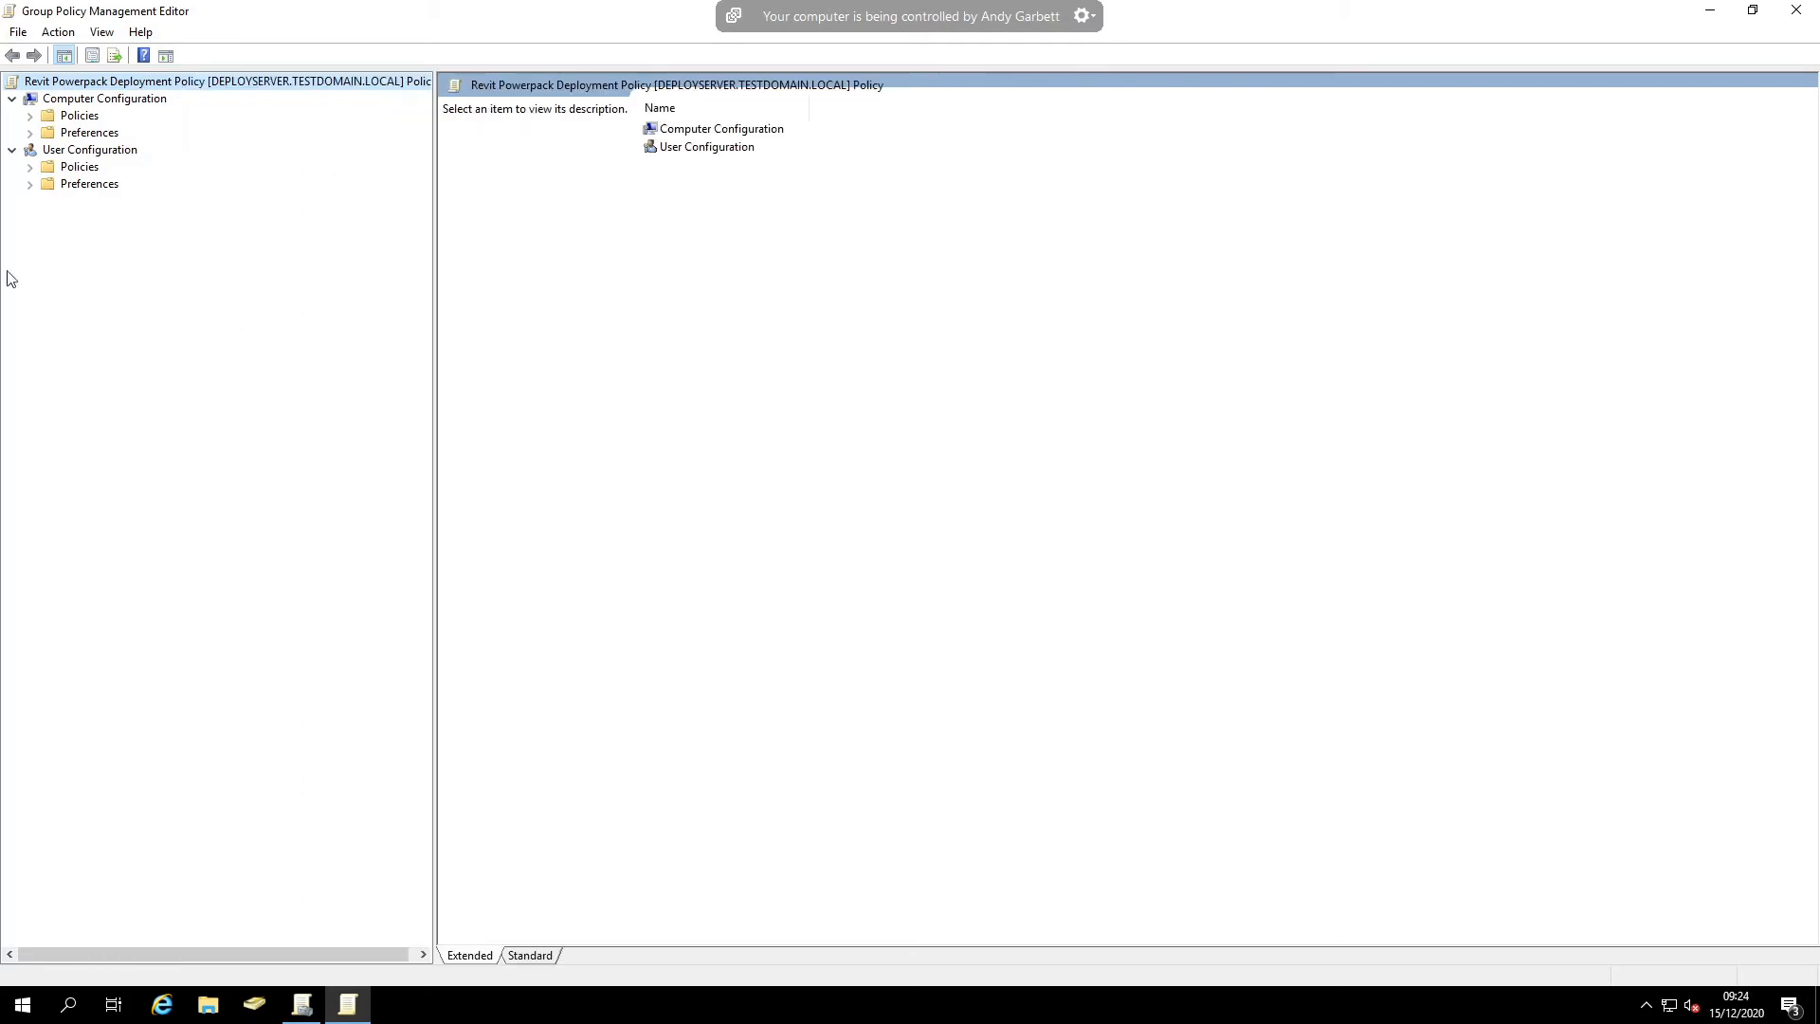
- Open the Software installation settings under the Computer Configuration policies
{"action": "left_click", "coordinate": [31, 117]}
{"action": "left_click", "coordinate": [50, 134]}
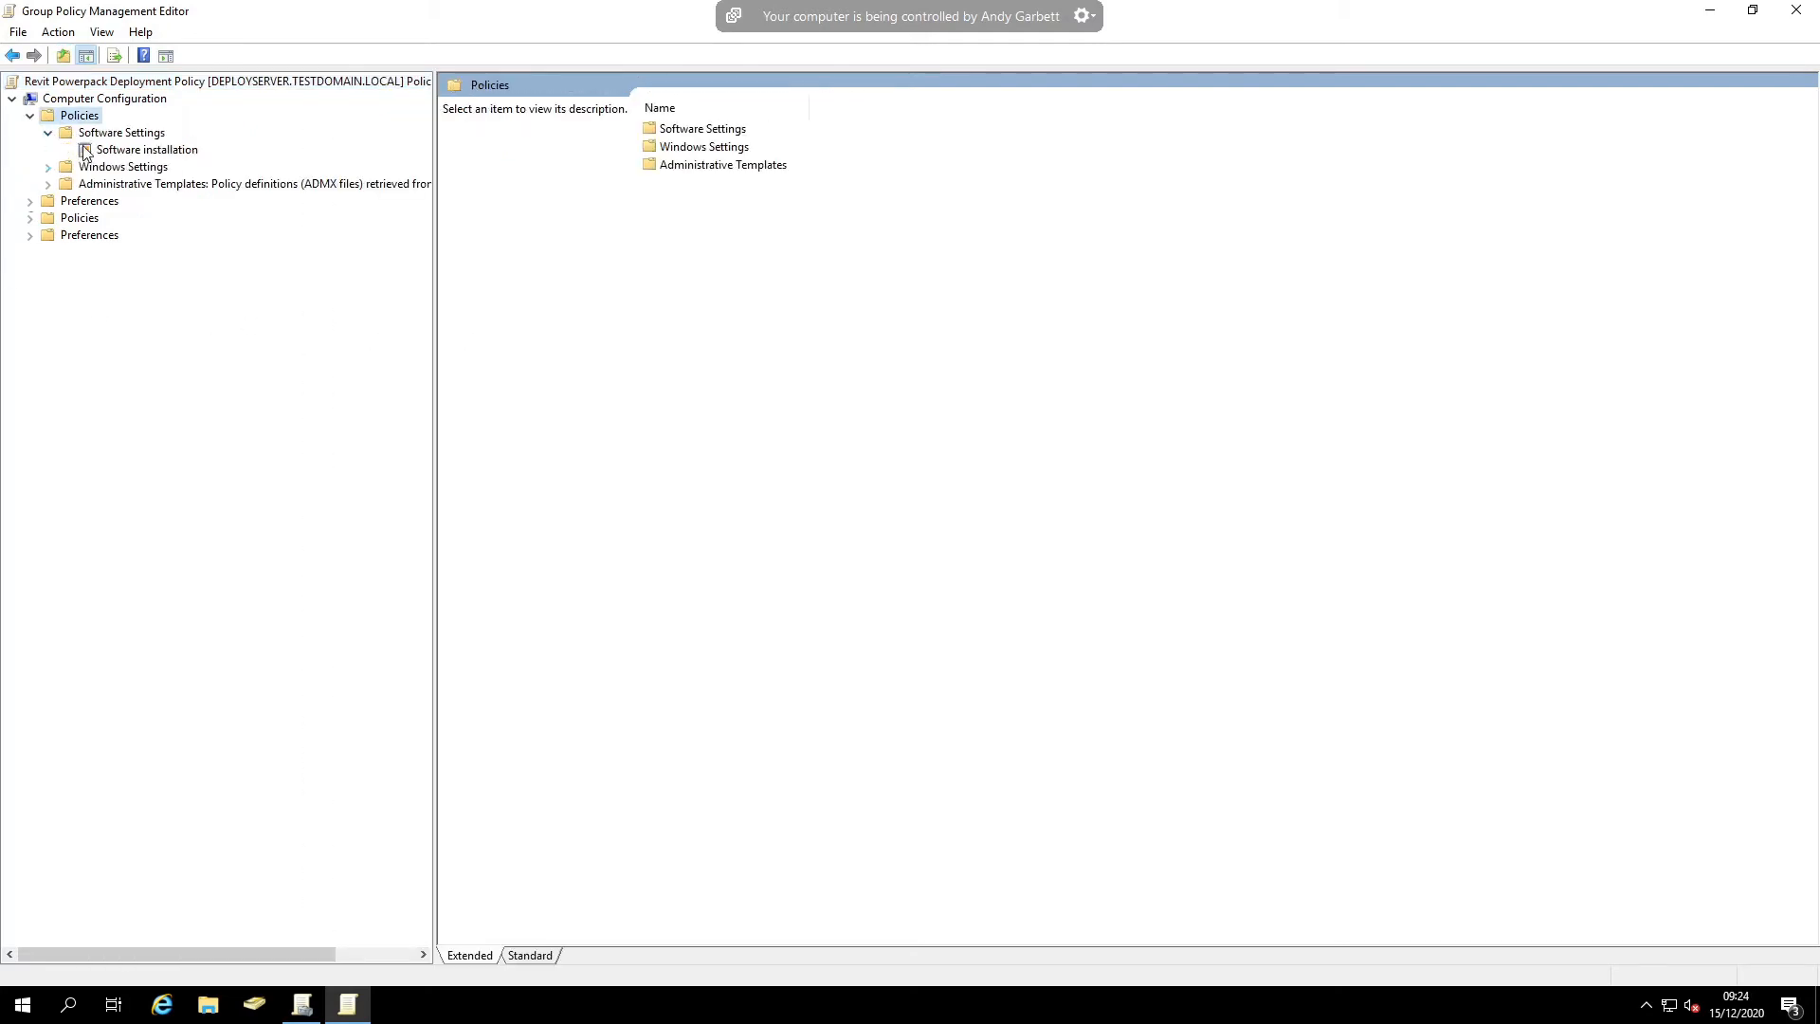
{"action": "left_click", "coordinate": [143, 152]}
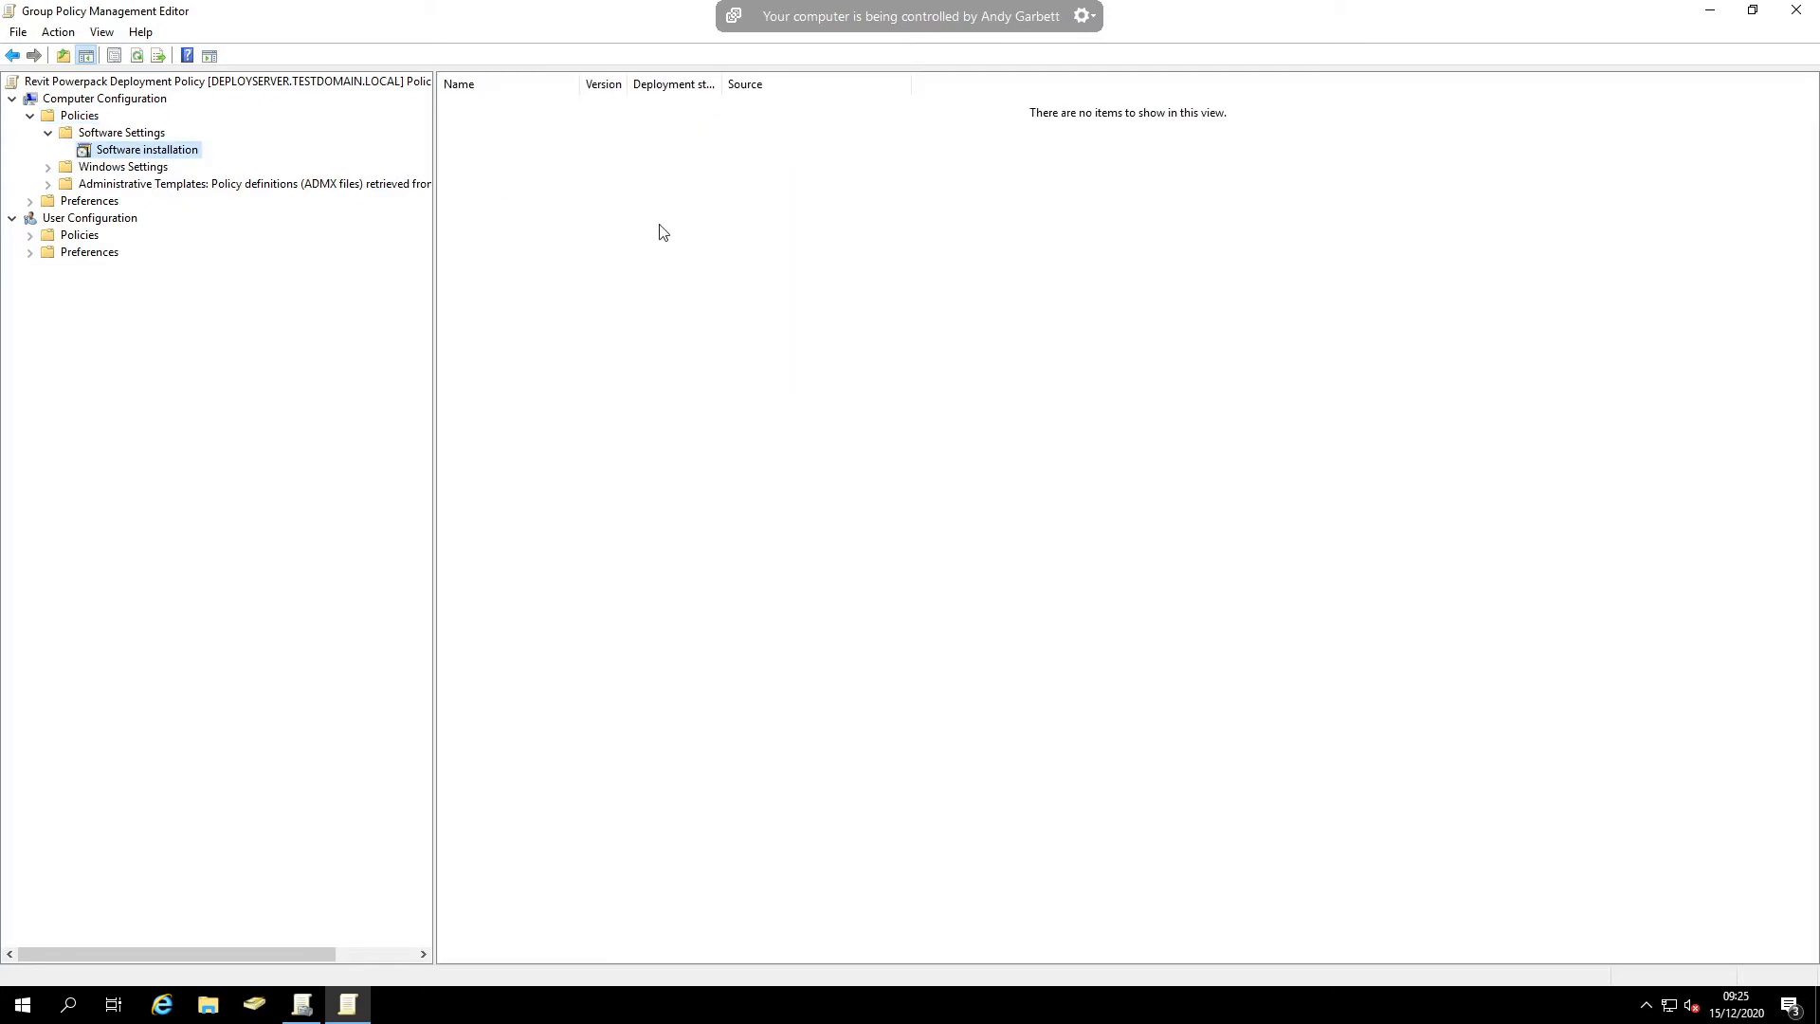
- Add the RevitPowerPackSetup package from the network share \\deployserver\InstallShare, using the Advanced deployment method
{"action": "right_click", "coordinate": [579, 200]}
{"action": "mouse_move", "coordinate": [629, 215]}
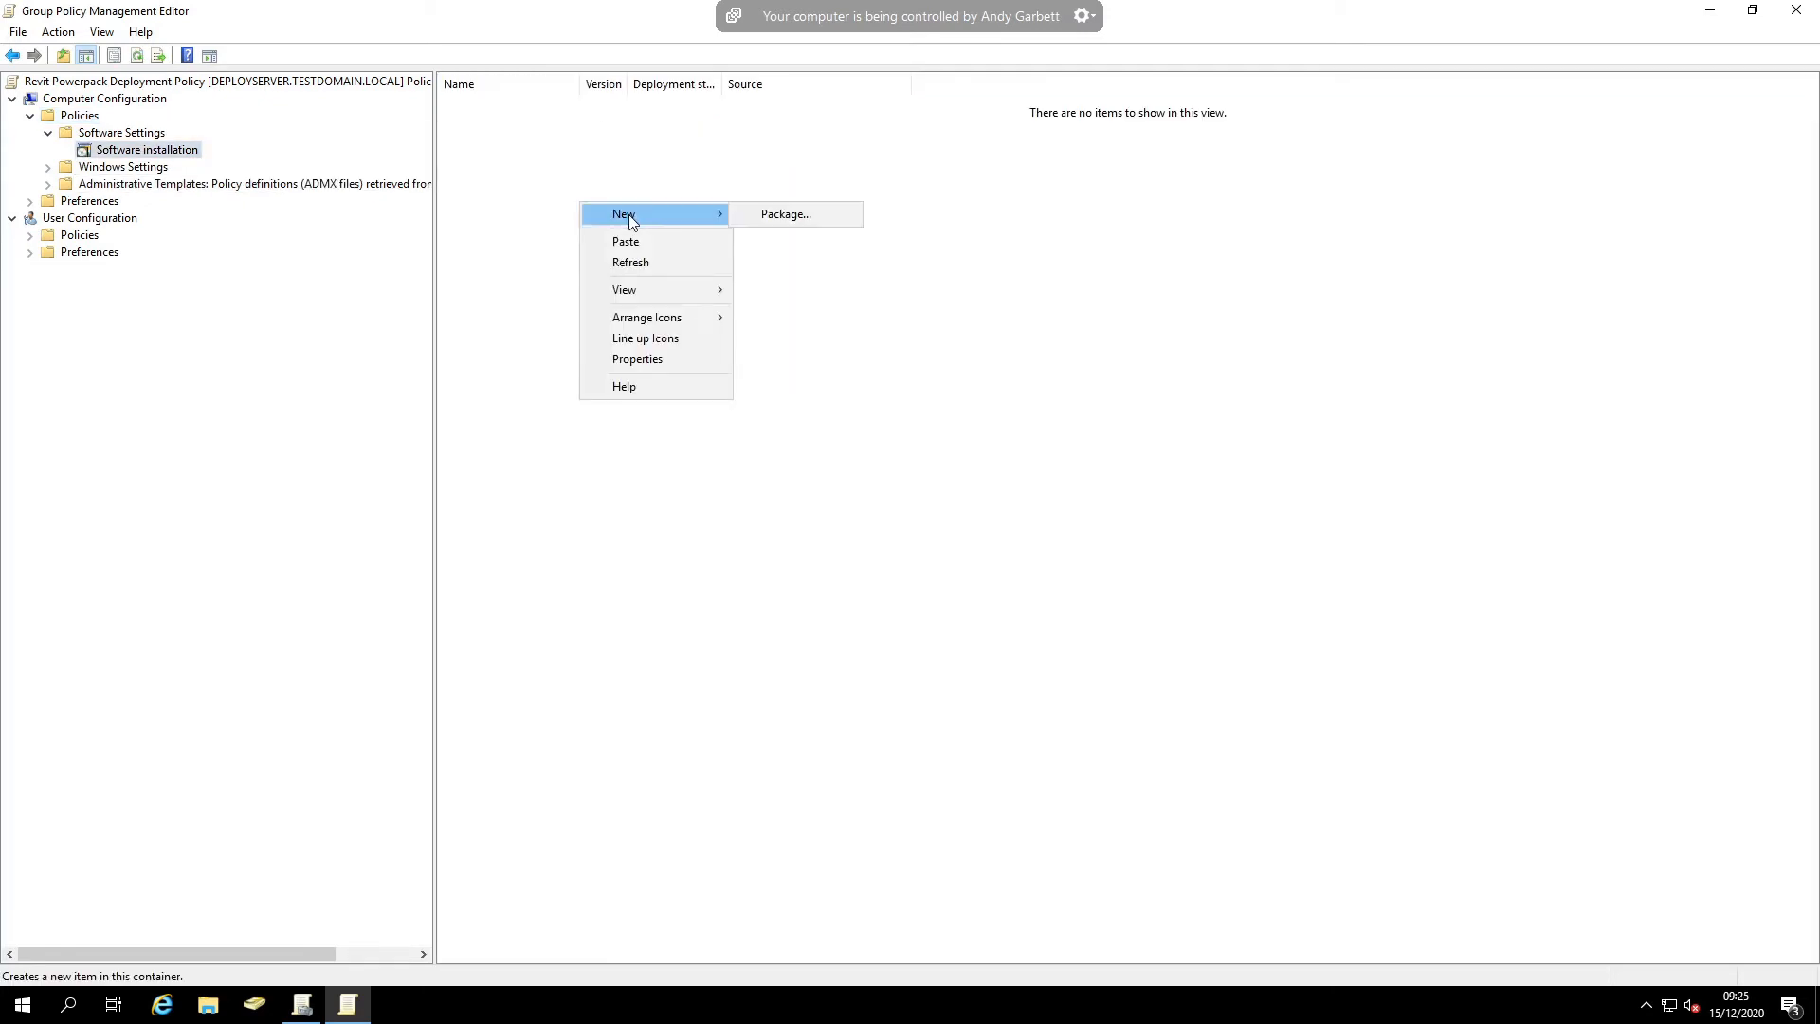
{"action": "left_click", "coordinate": [799, 215]}
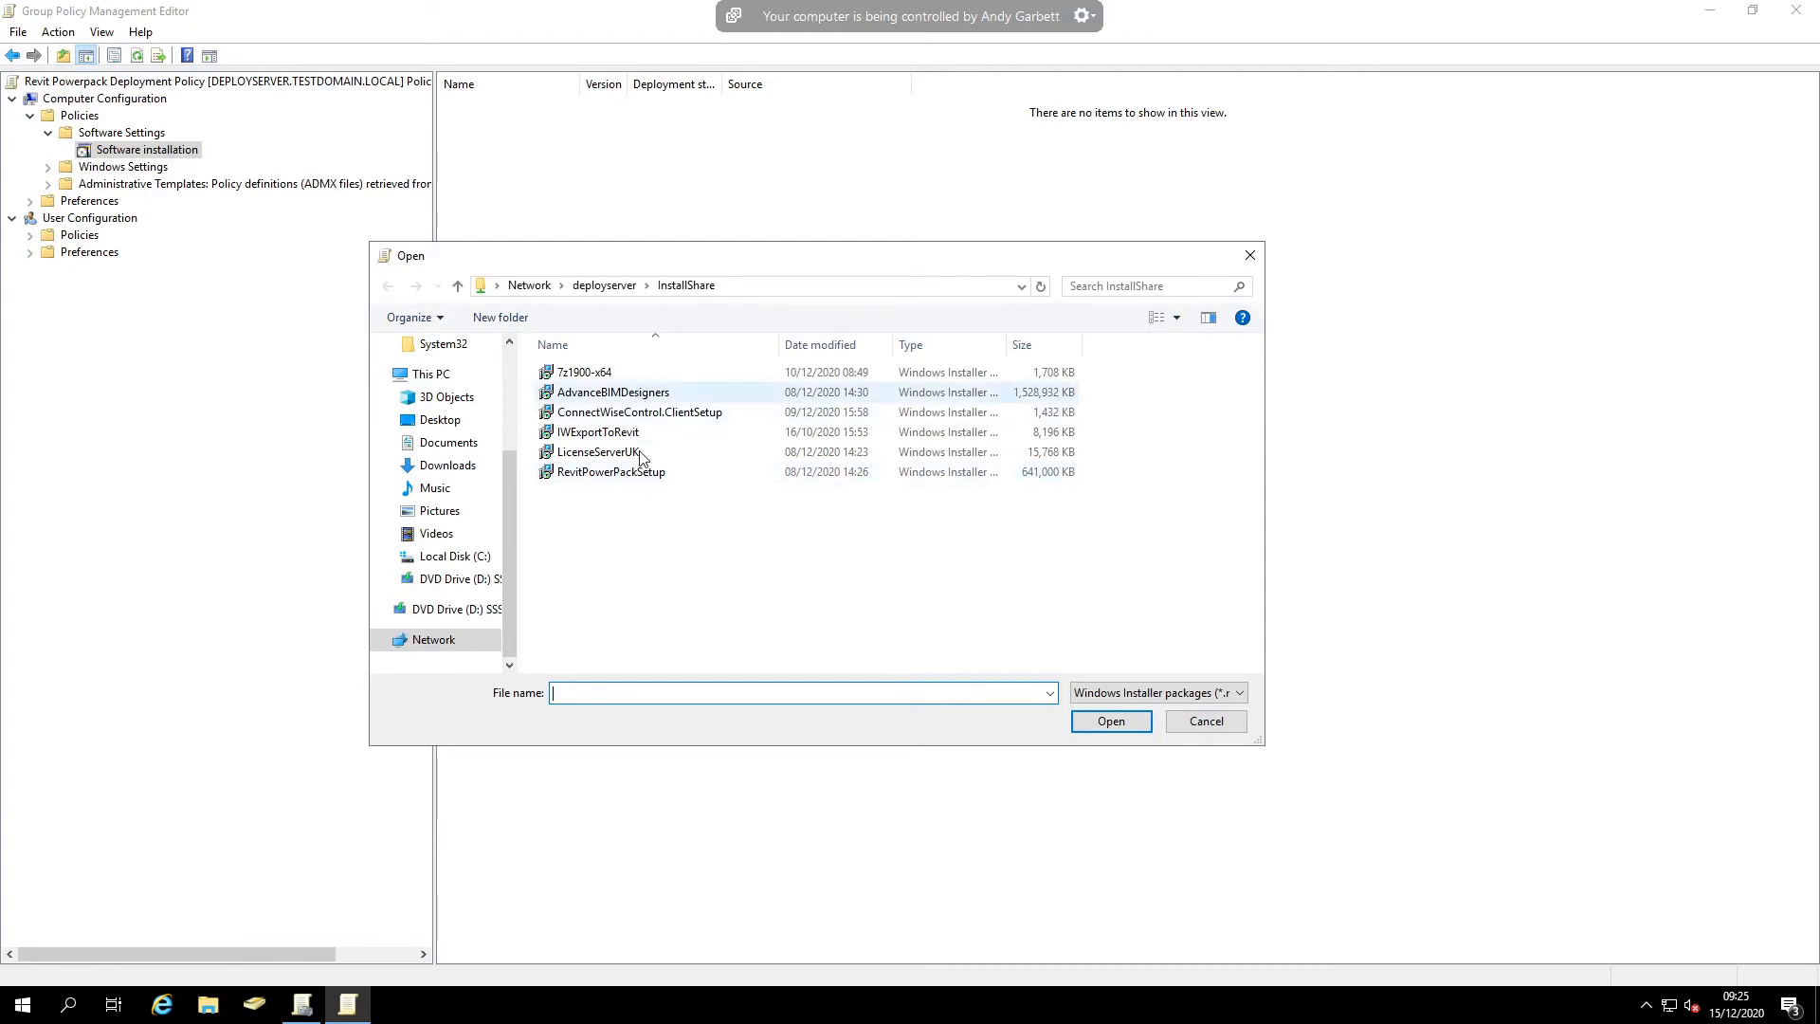
{"action": "left_click", "coordinate": [753, 288]}
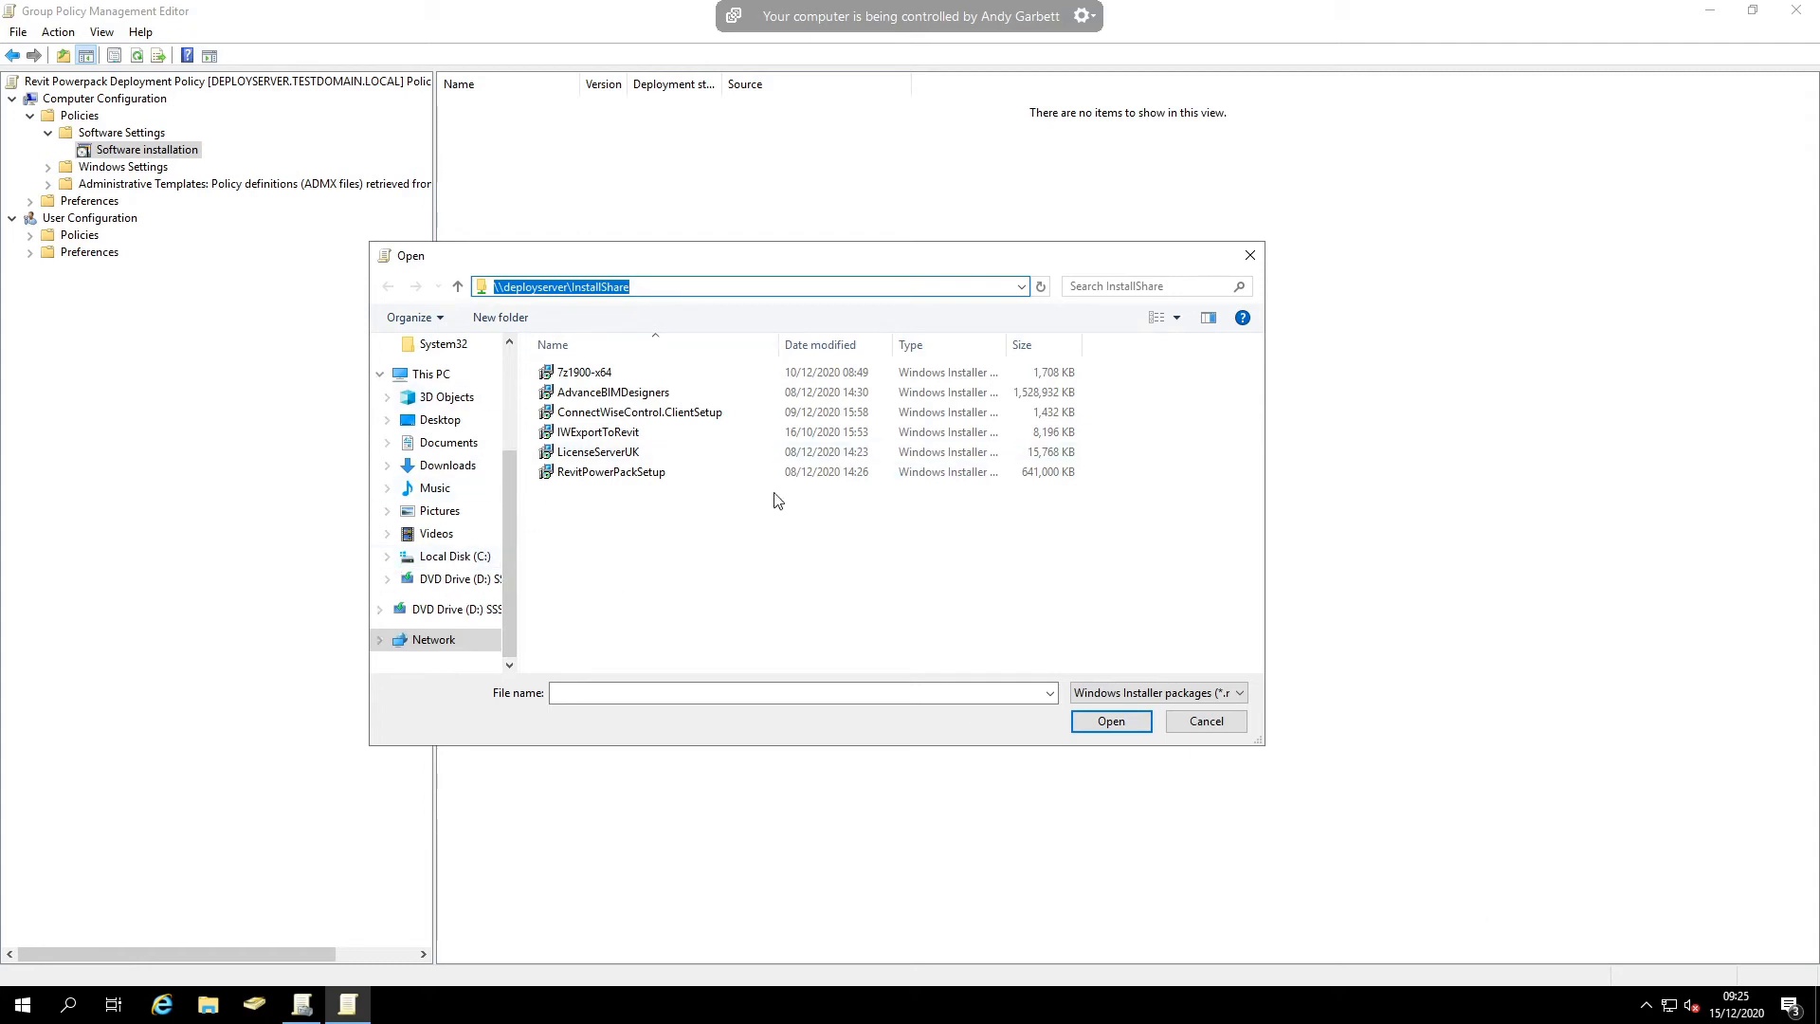
{"action": "left_click", "coordinate": [635, 476]}
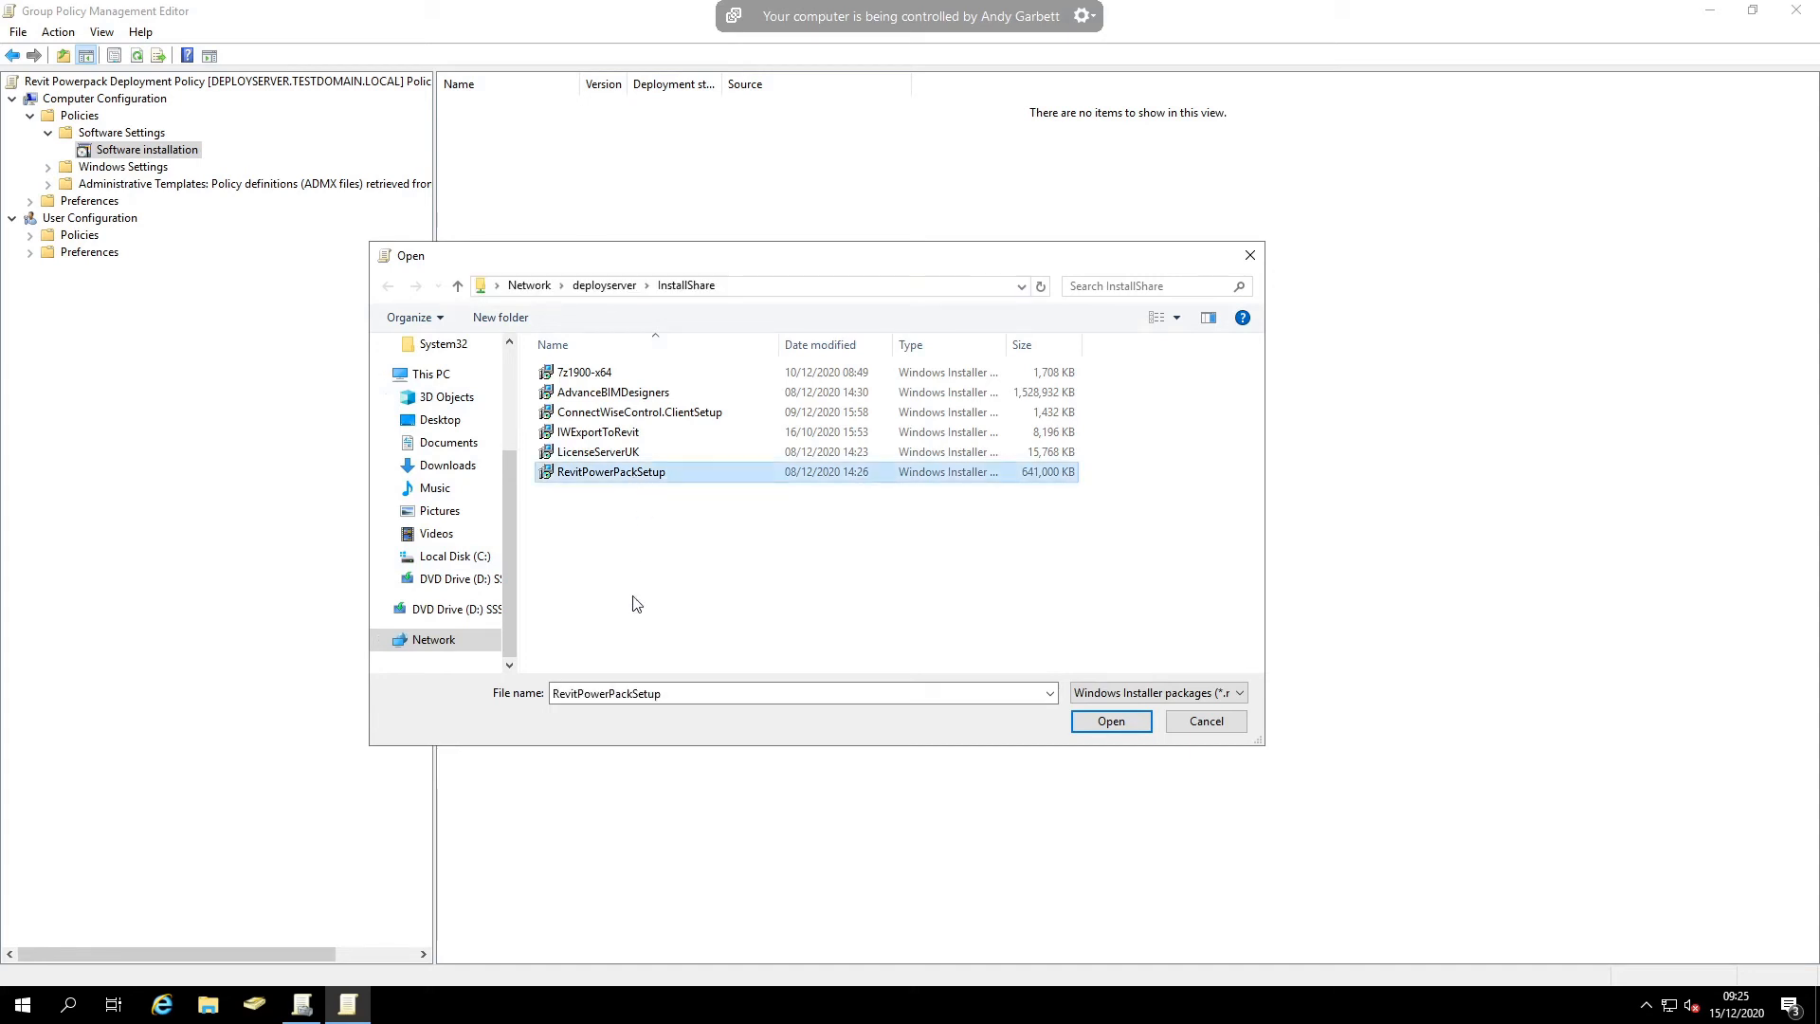
{"action": "left_click", "coordinate": [1111, 724]}
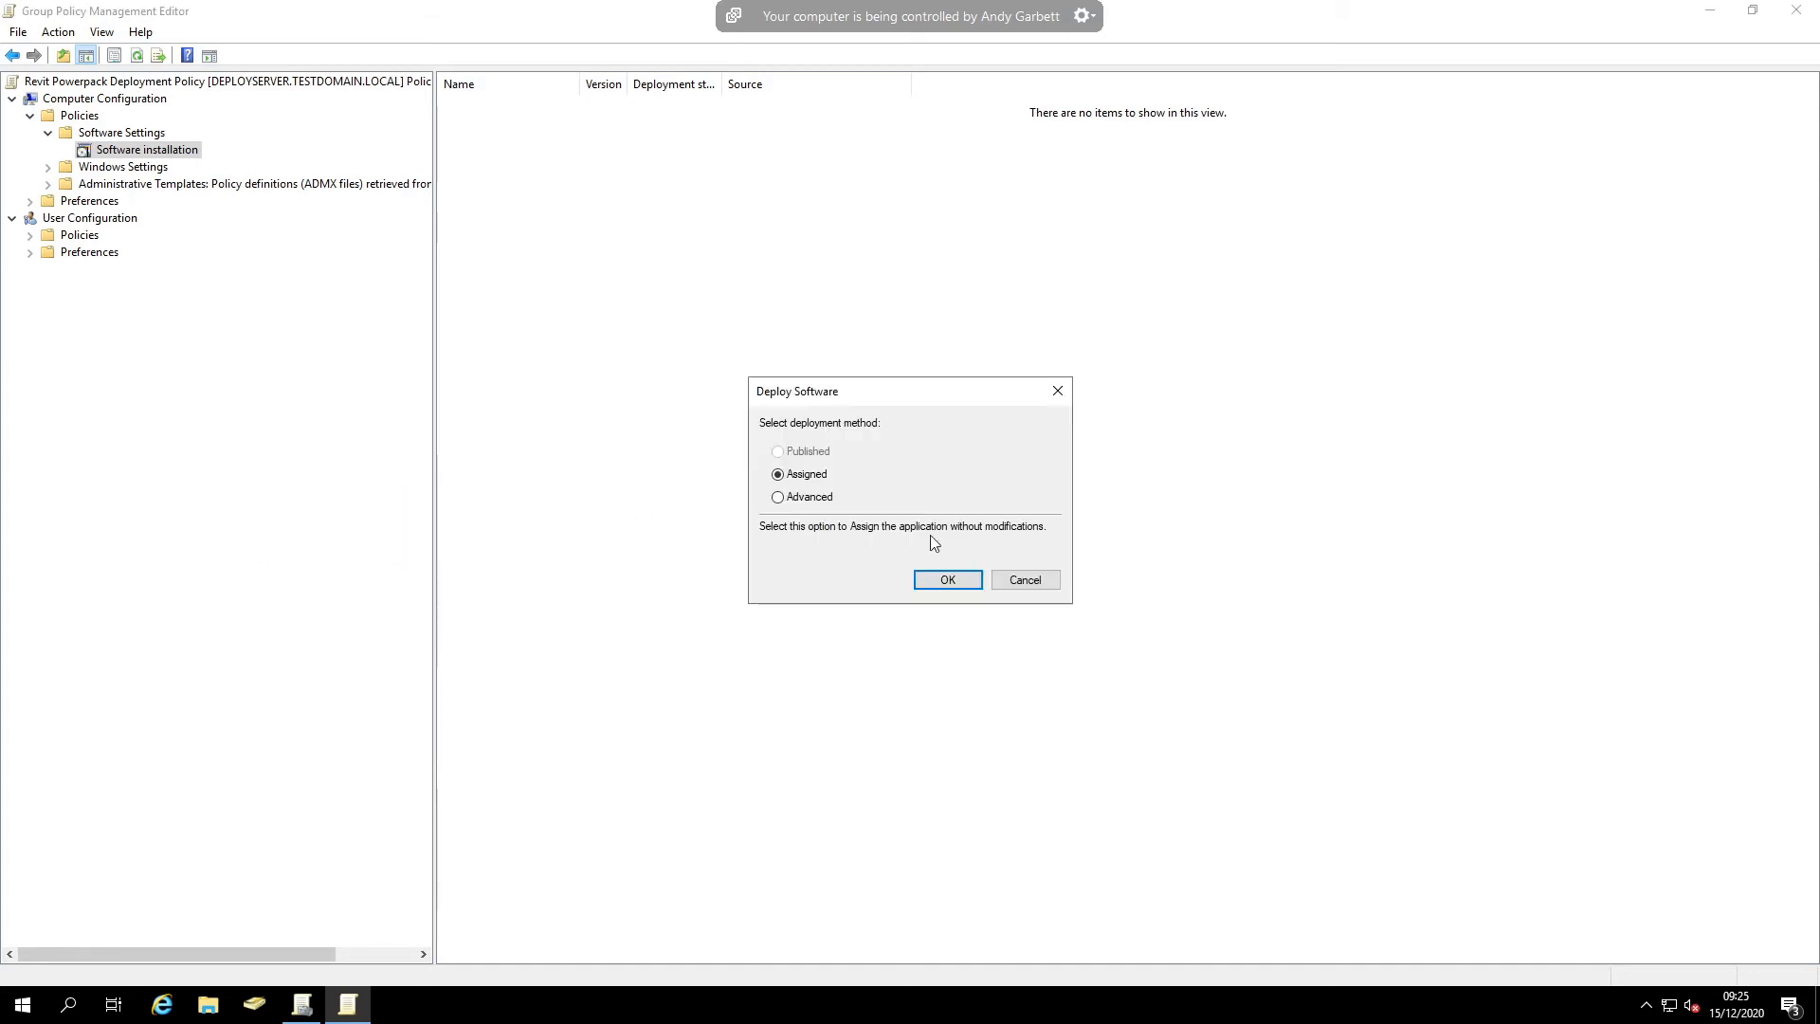
{"action": "left_click", "coordinate": [789, 499]}
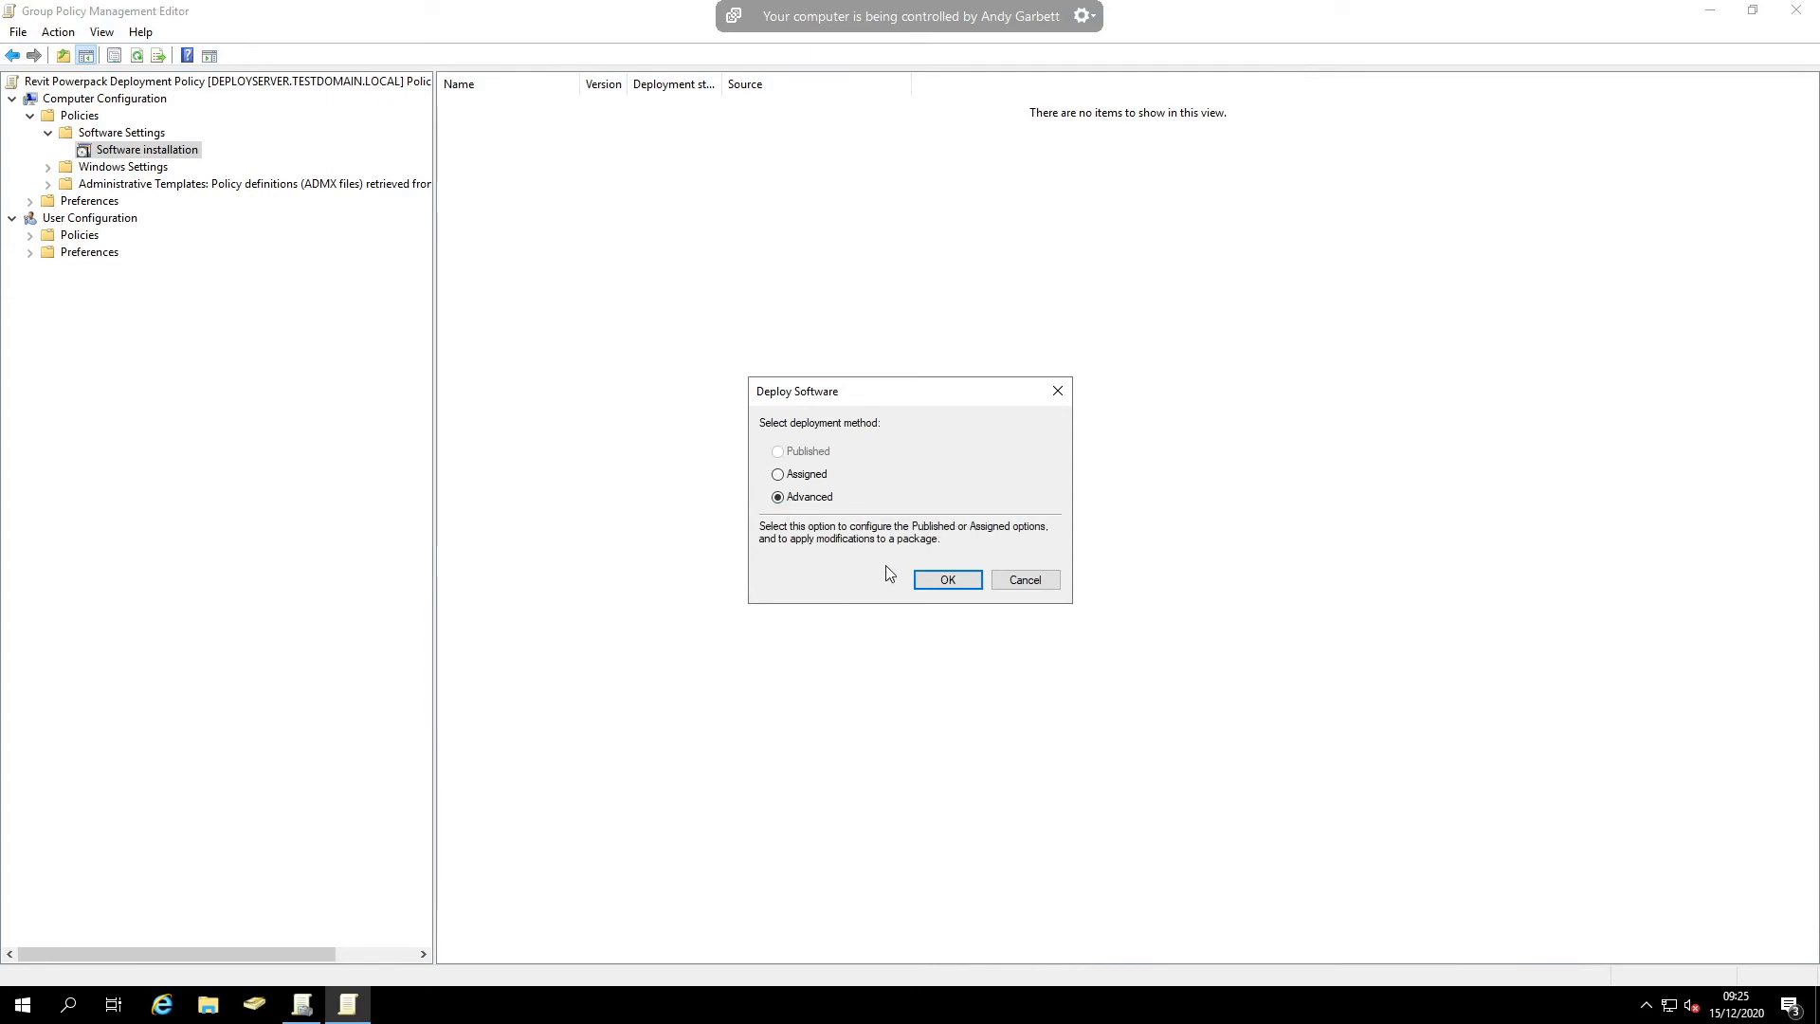
{"action": "left_click", "coordinate": [934, 580]}
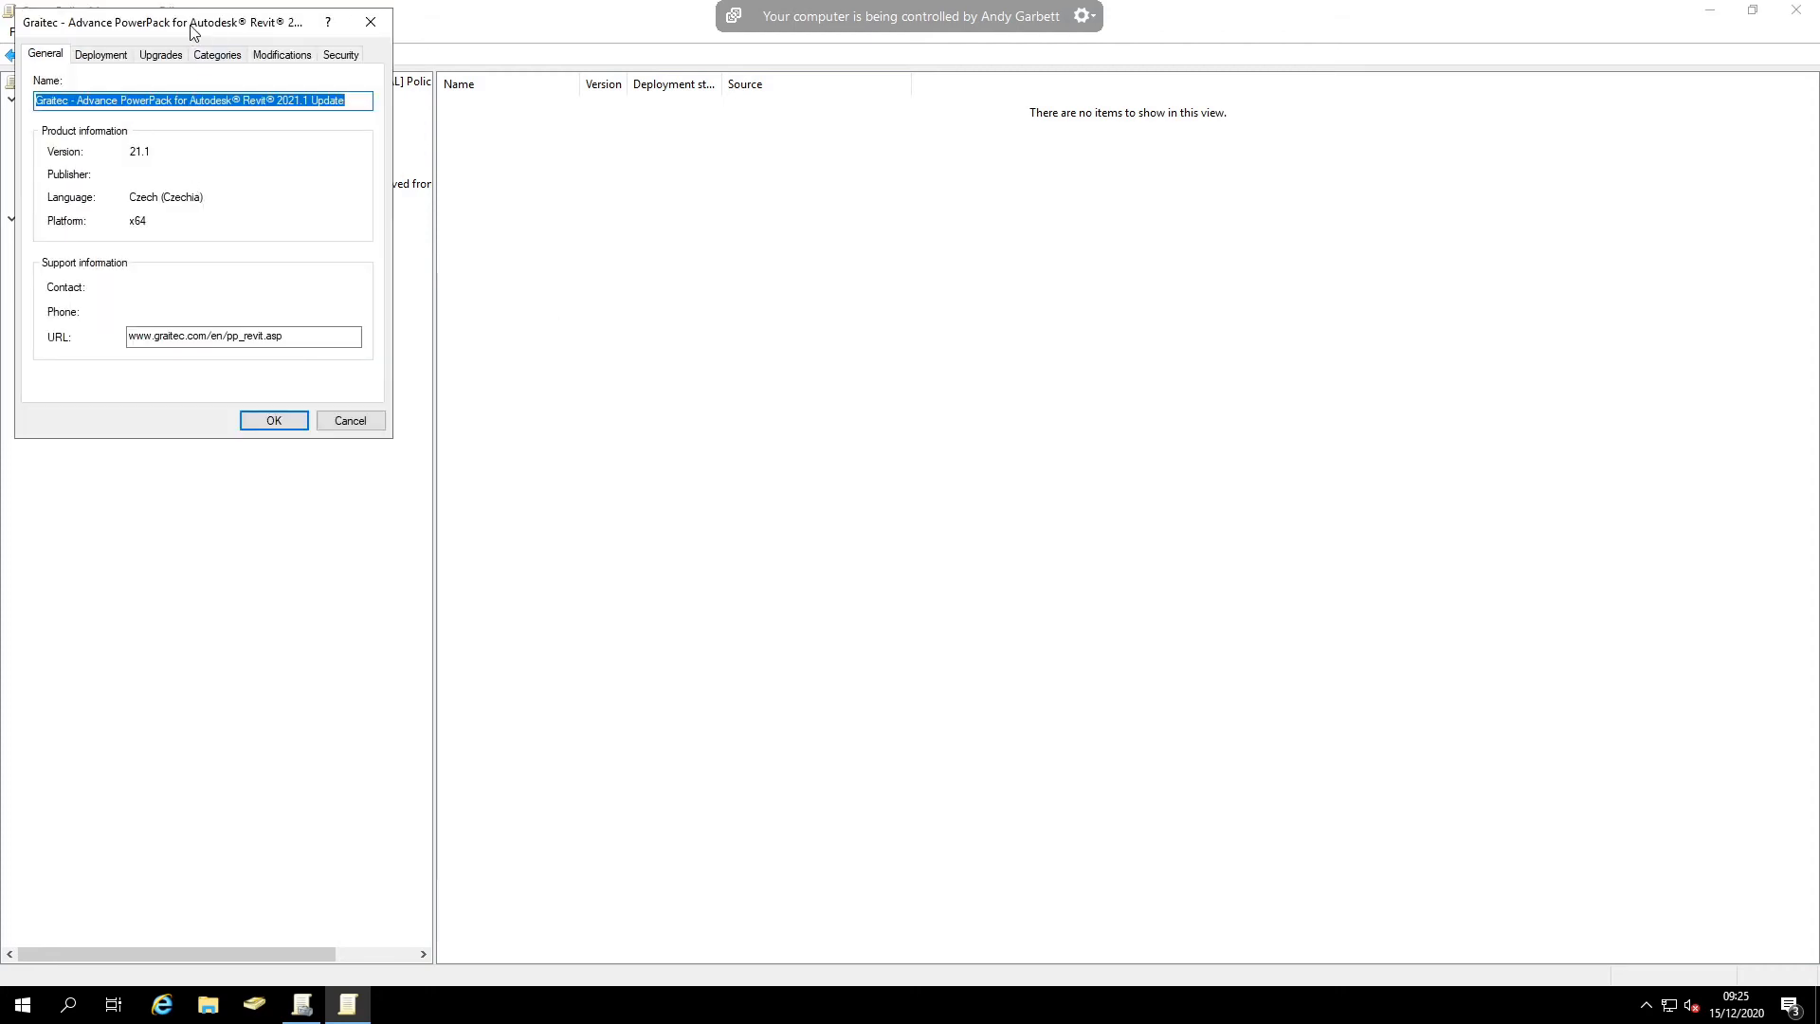
- Set the Advance PowerPack for Revit package to ignore language when deploying, and save its assigned deployment
{"action": "left_click_drag", "start_coordinate": [190, 30], "coordinate": [960, 269]}
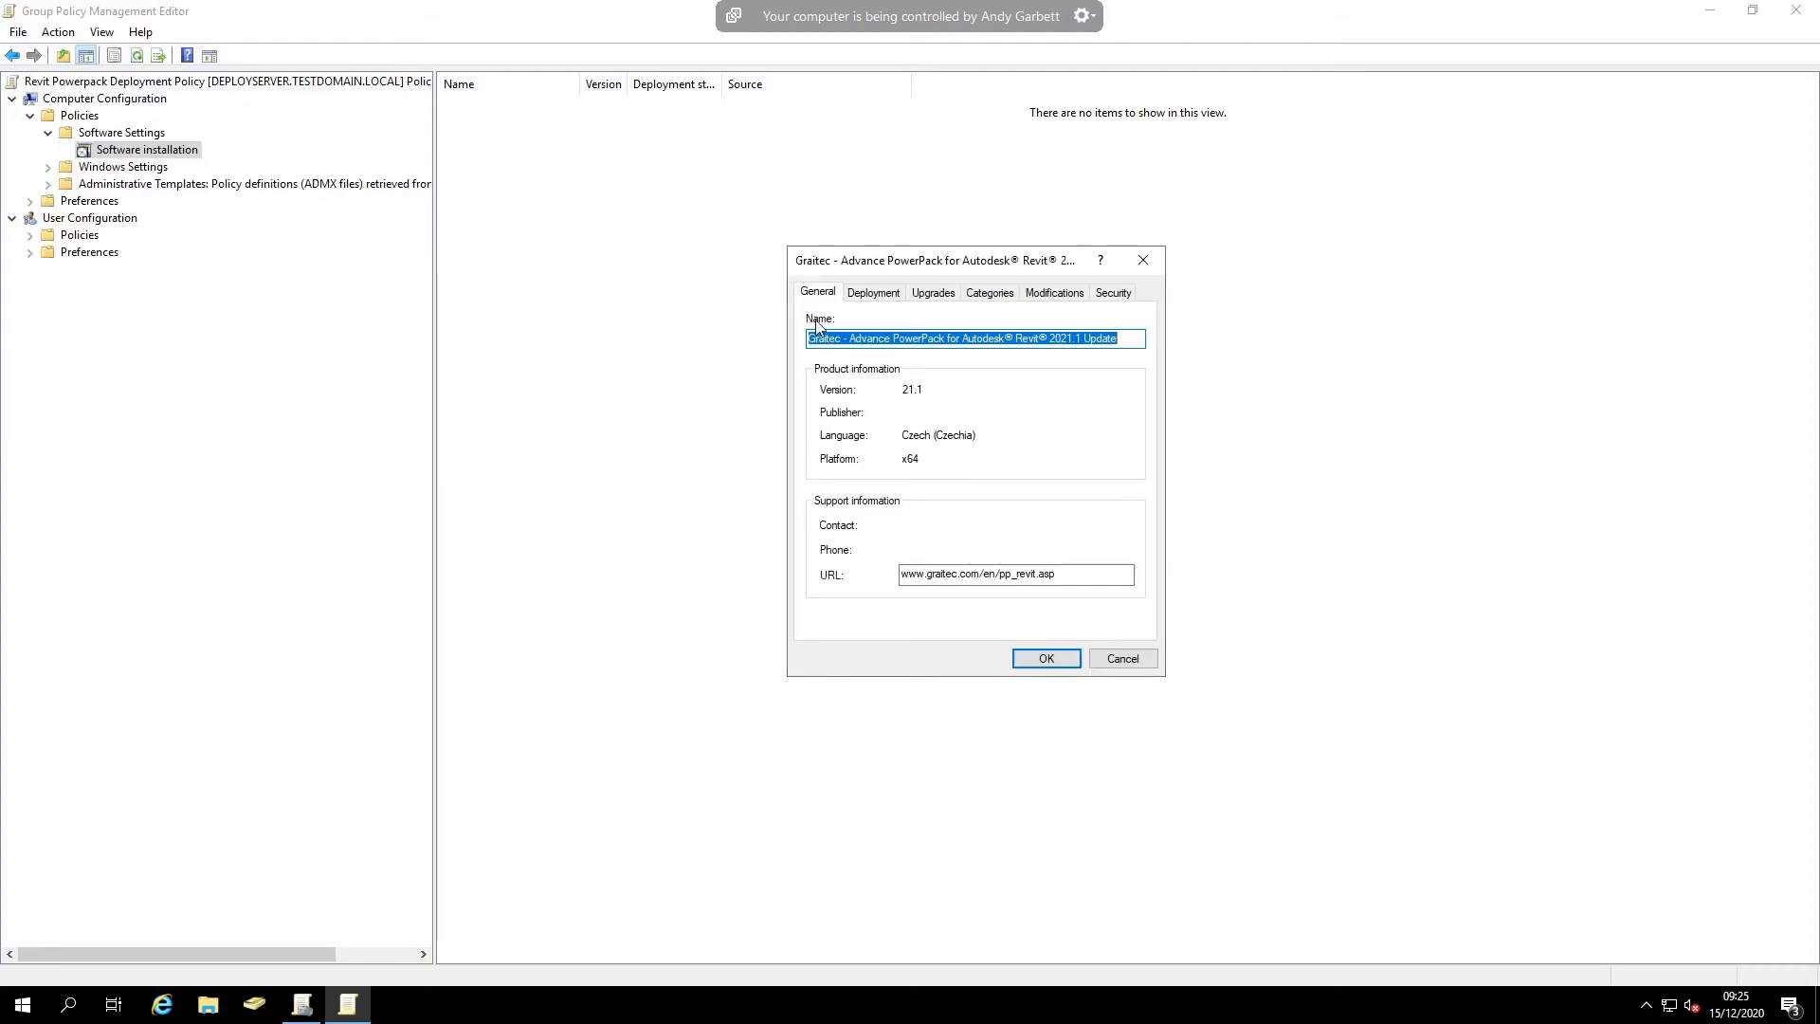
{"action": "left_click", "coordinate": [869, 295]}
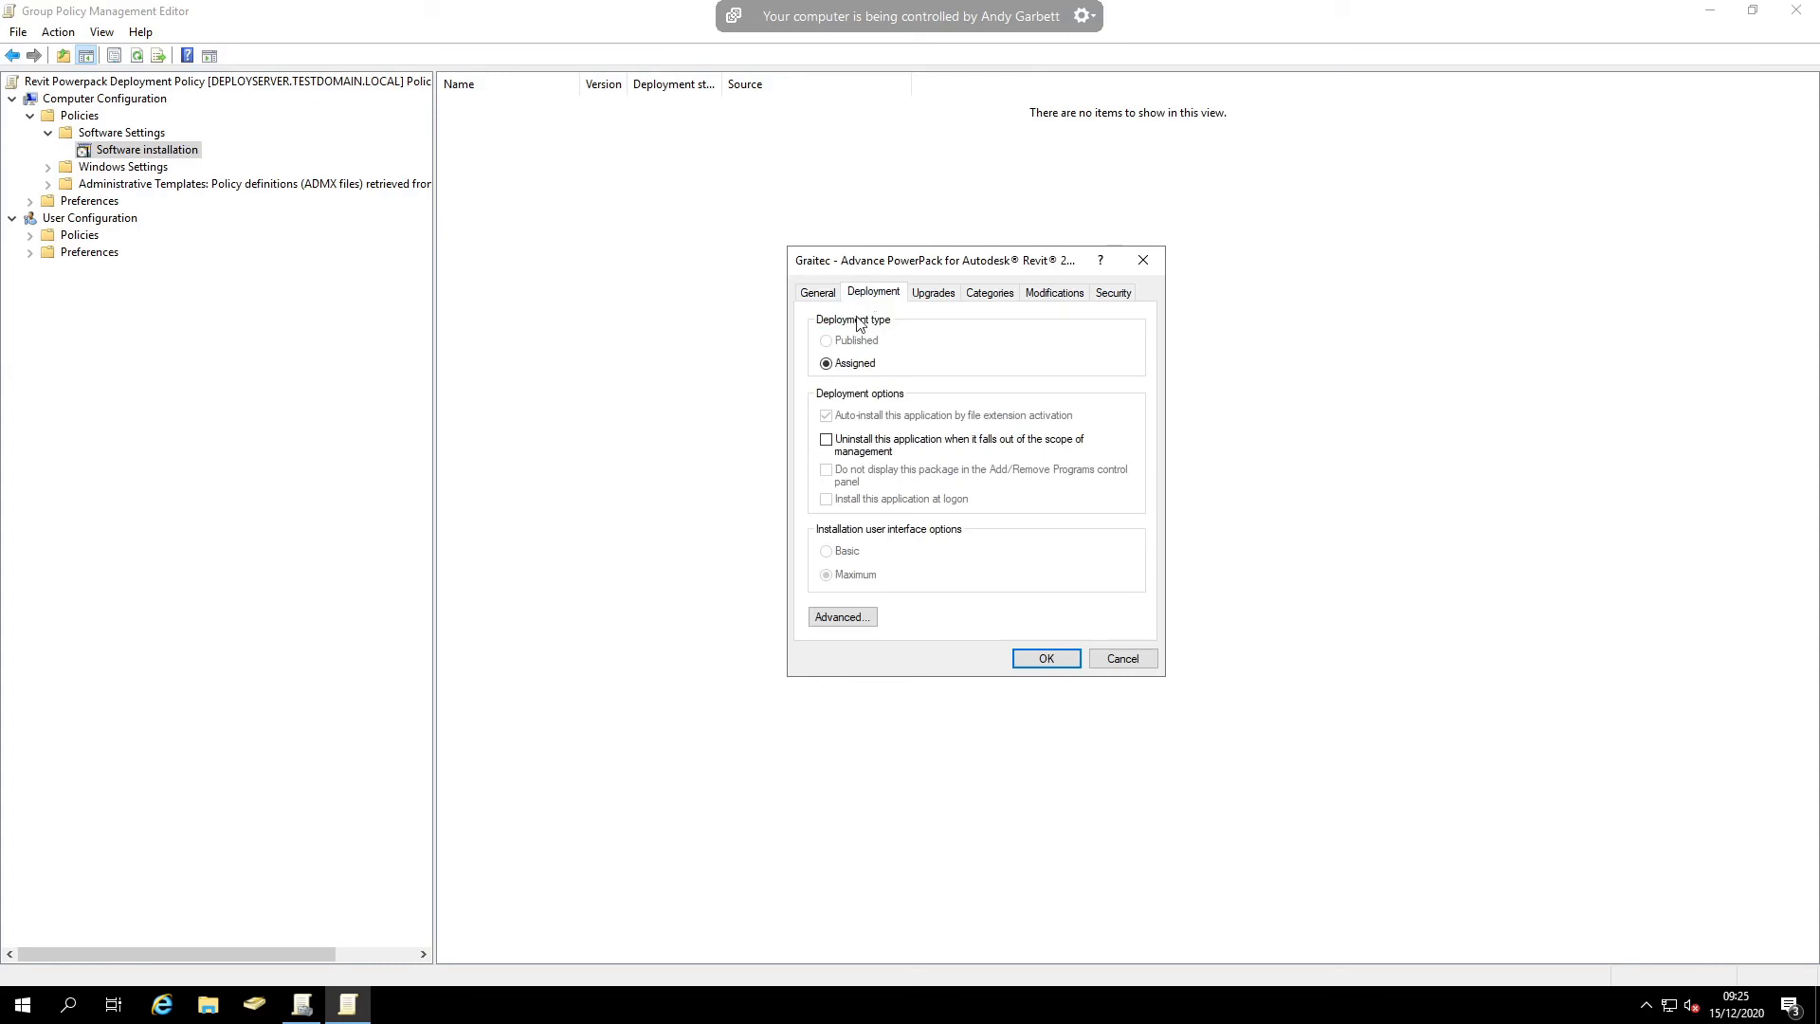
{"action": "left_click", "coordinate": [842, 618]}
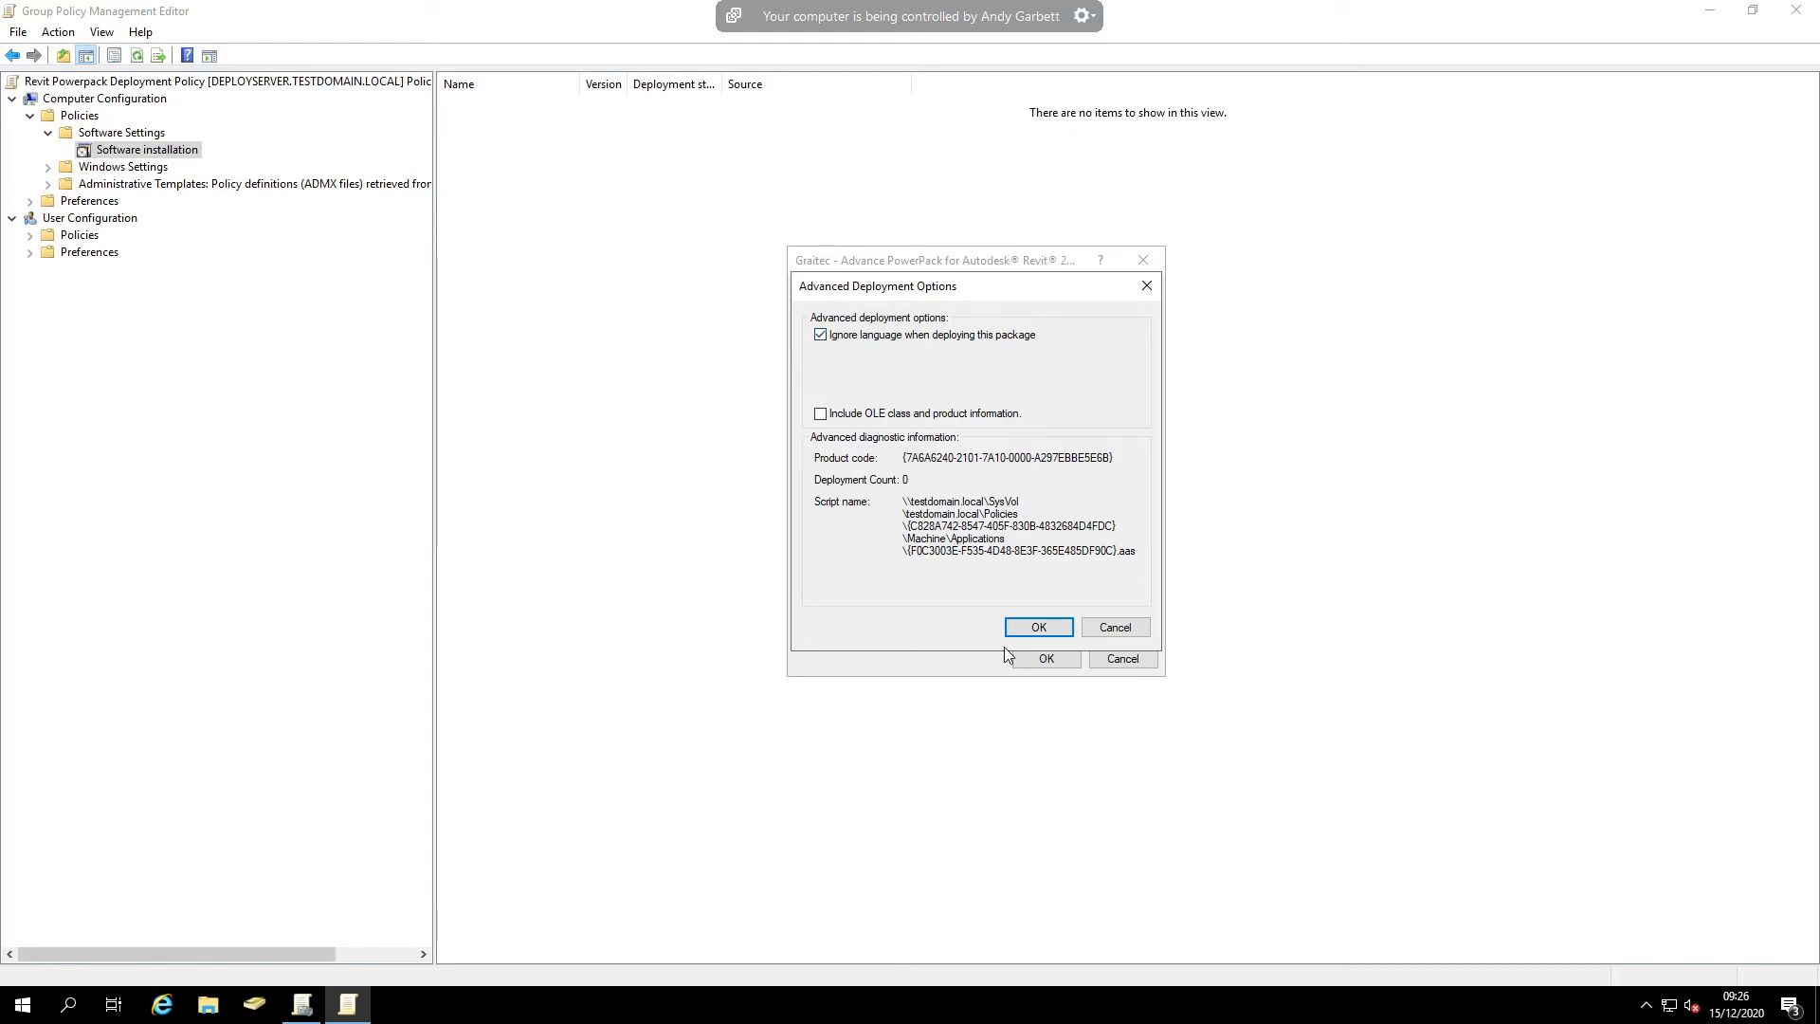
{"action": "left_click", "coordinate": [1033, 630]}
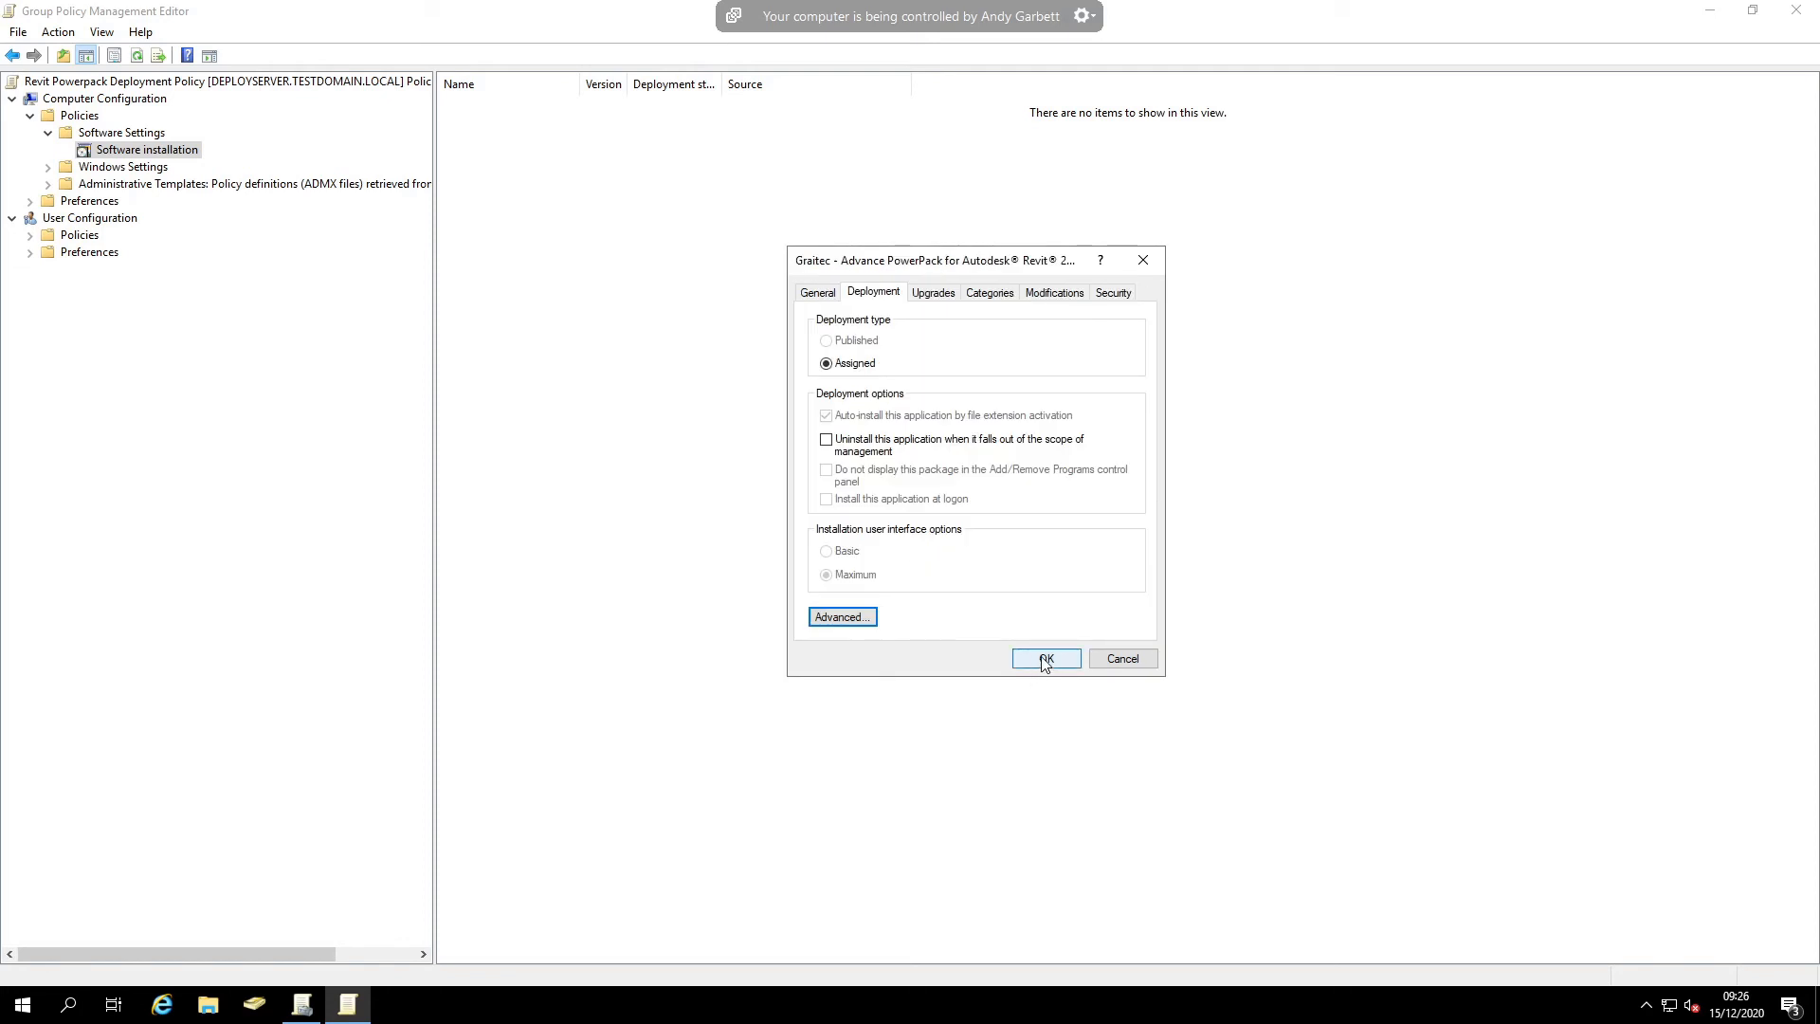
{"action": "left_click", "coordinate": [1045, 659]}
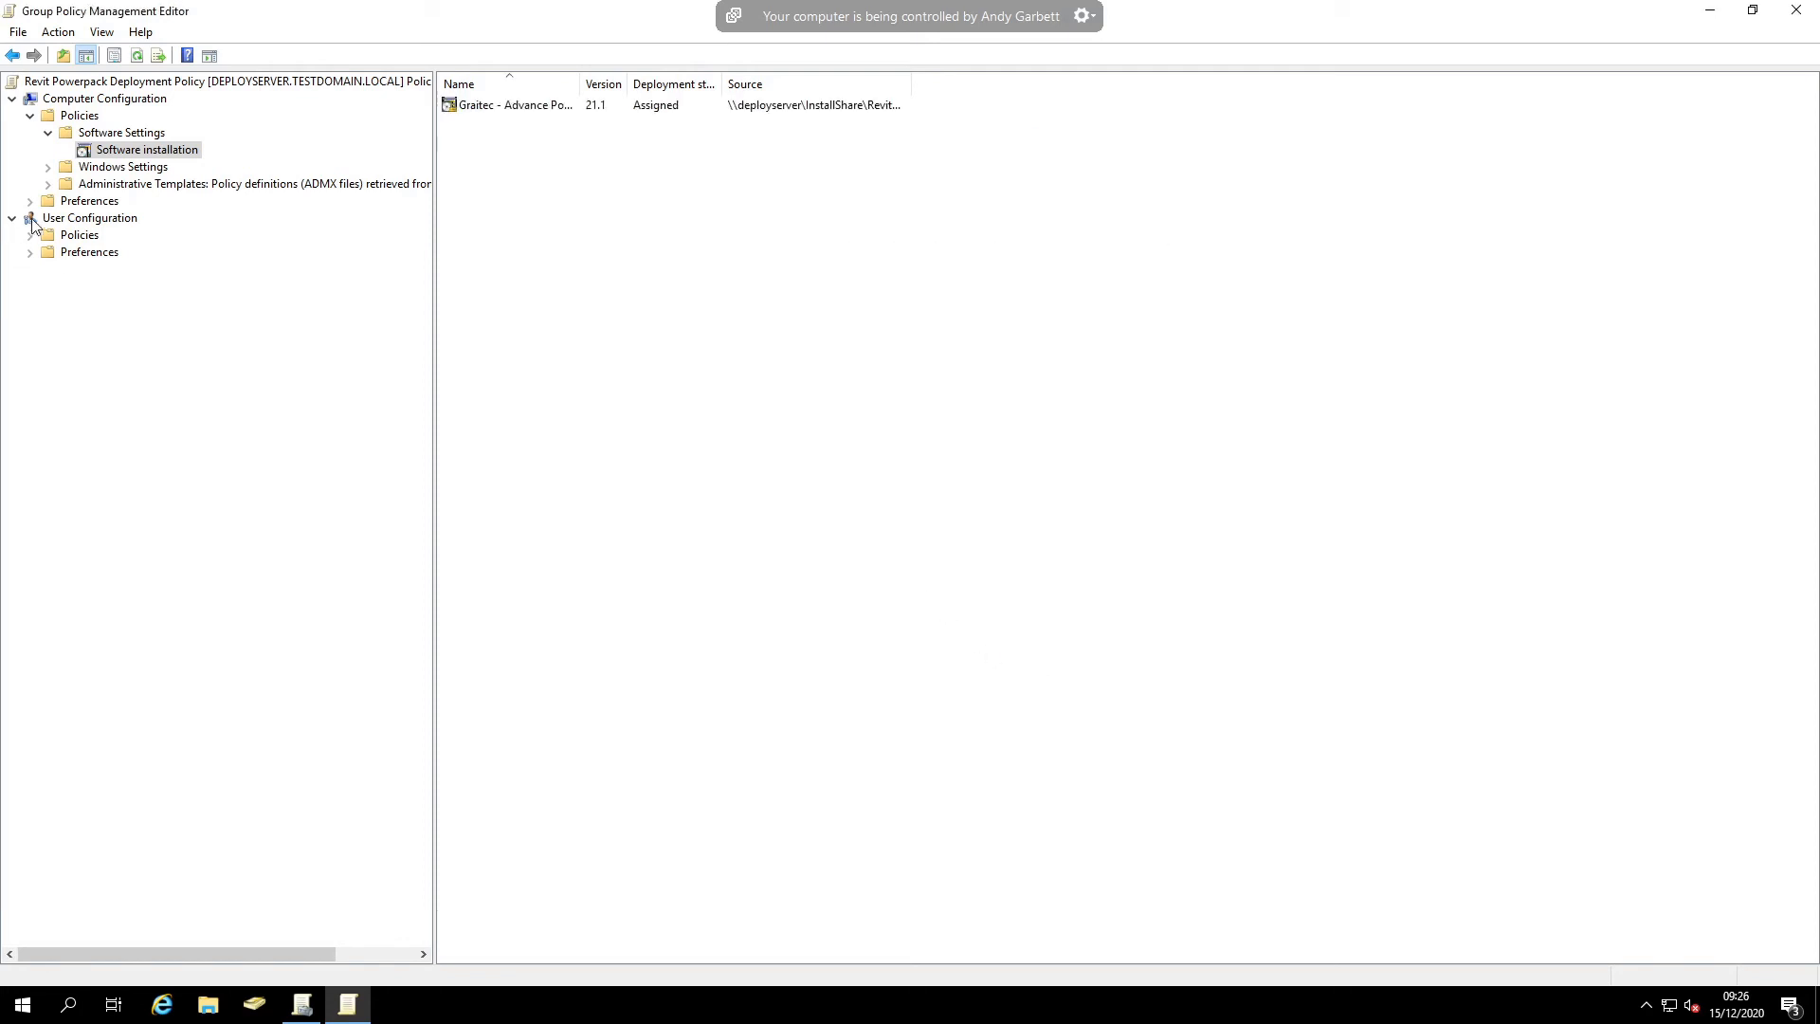
- Add the AdvanceBIMDesigners package from InstallShare as a second software installation, using the Advanced deployment method
{"action": "right_click", "coordinate": [131, 152]}
{"action": "mouse_move", "coordinate": [258, 171]}
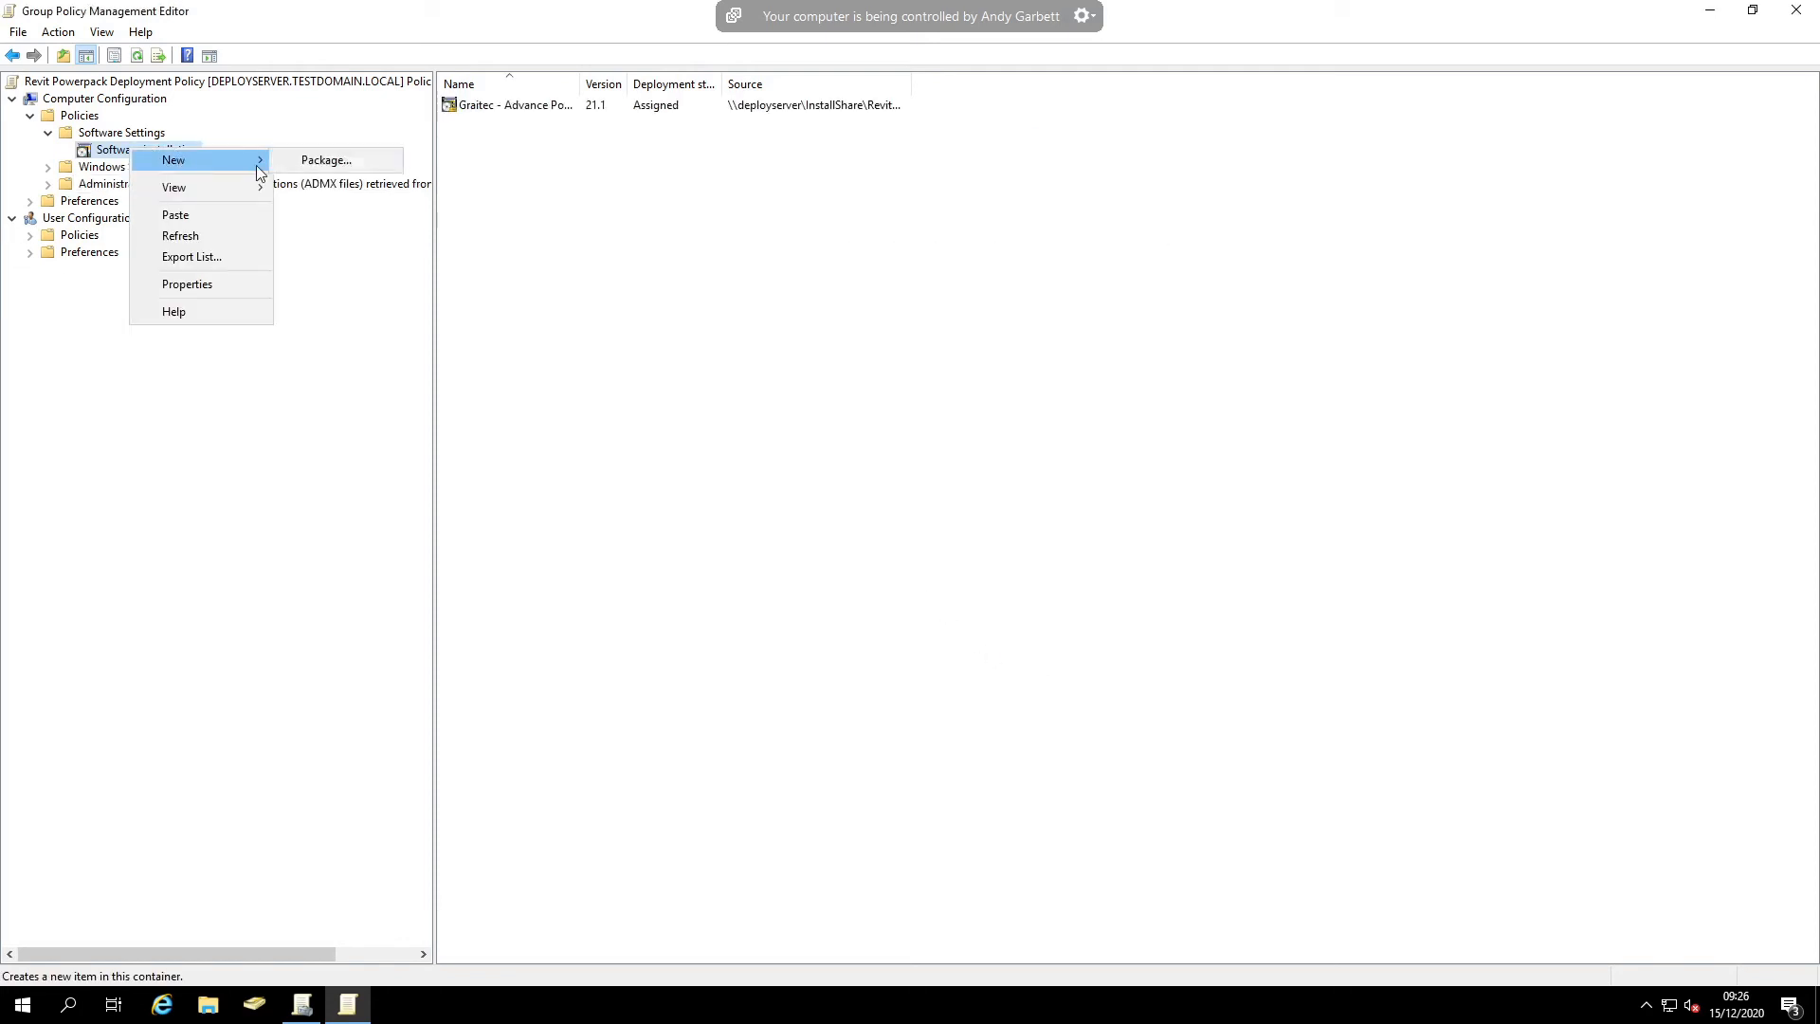
{"action": "left_click", "coordinate": [326, 160]}
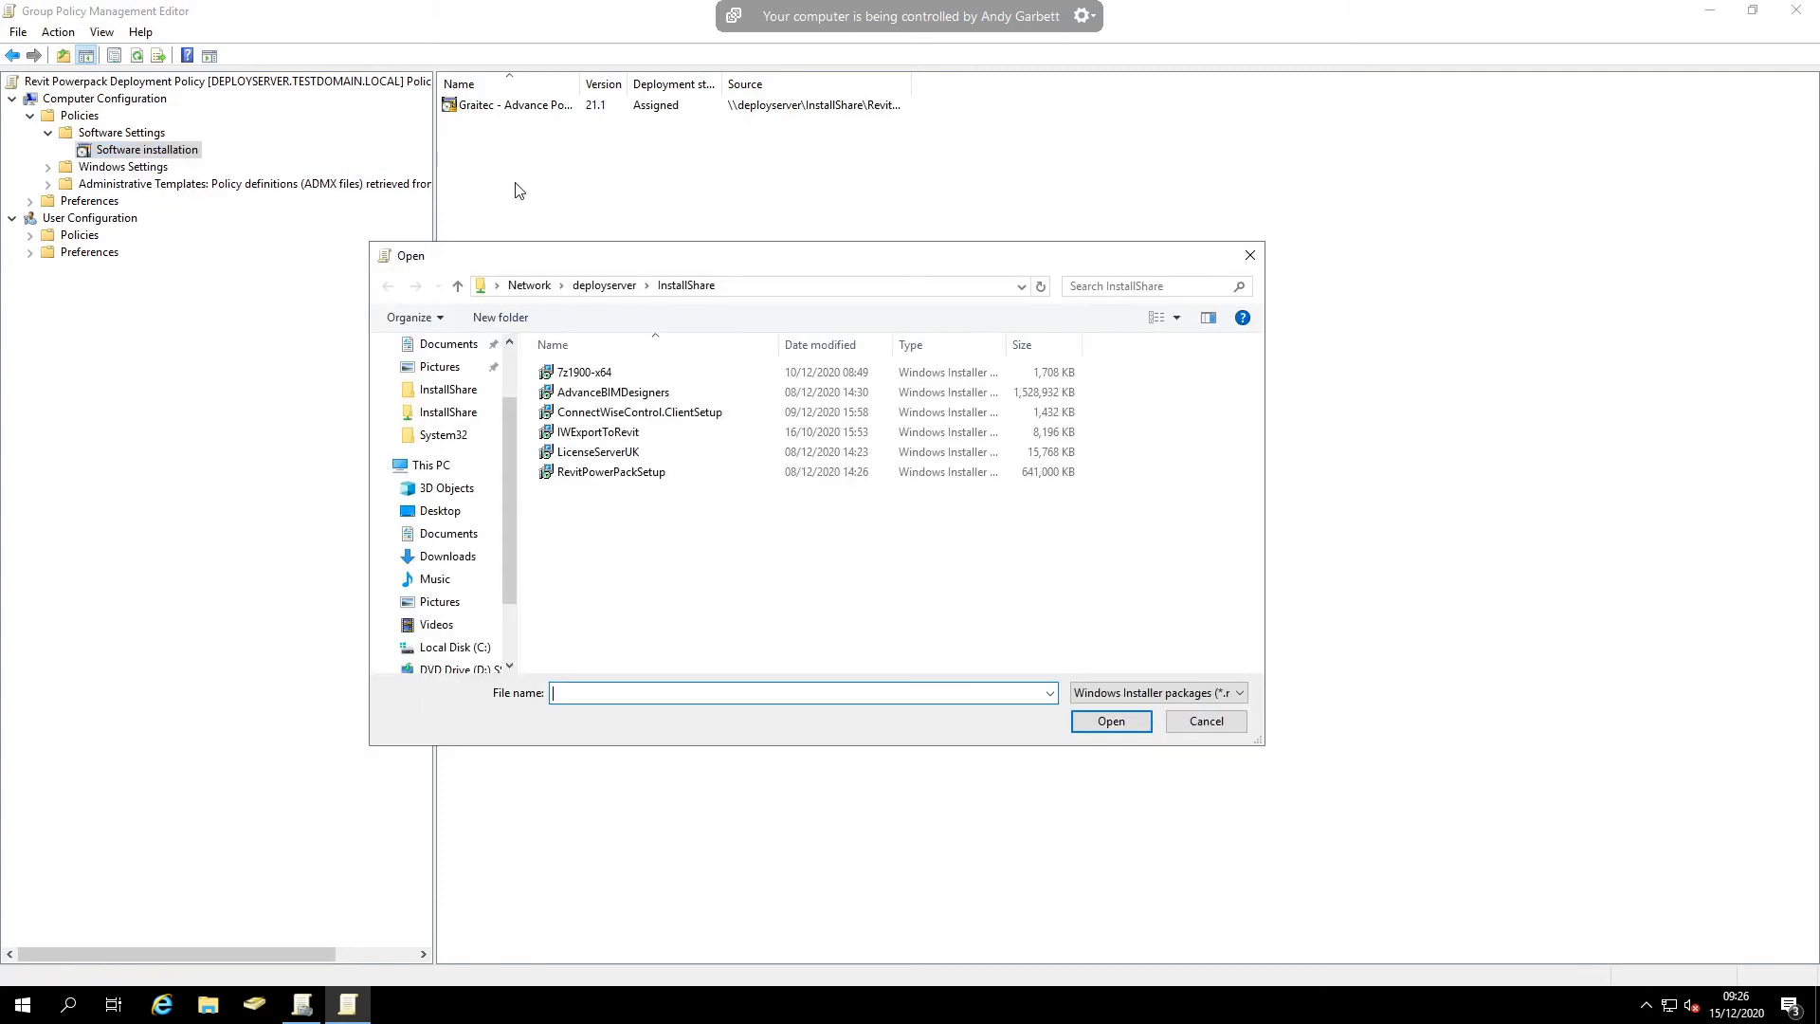
{"action": "left_click", "coordinate": [590, 396]}
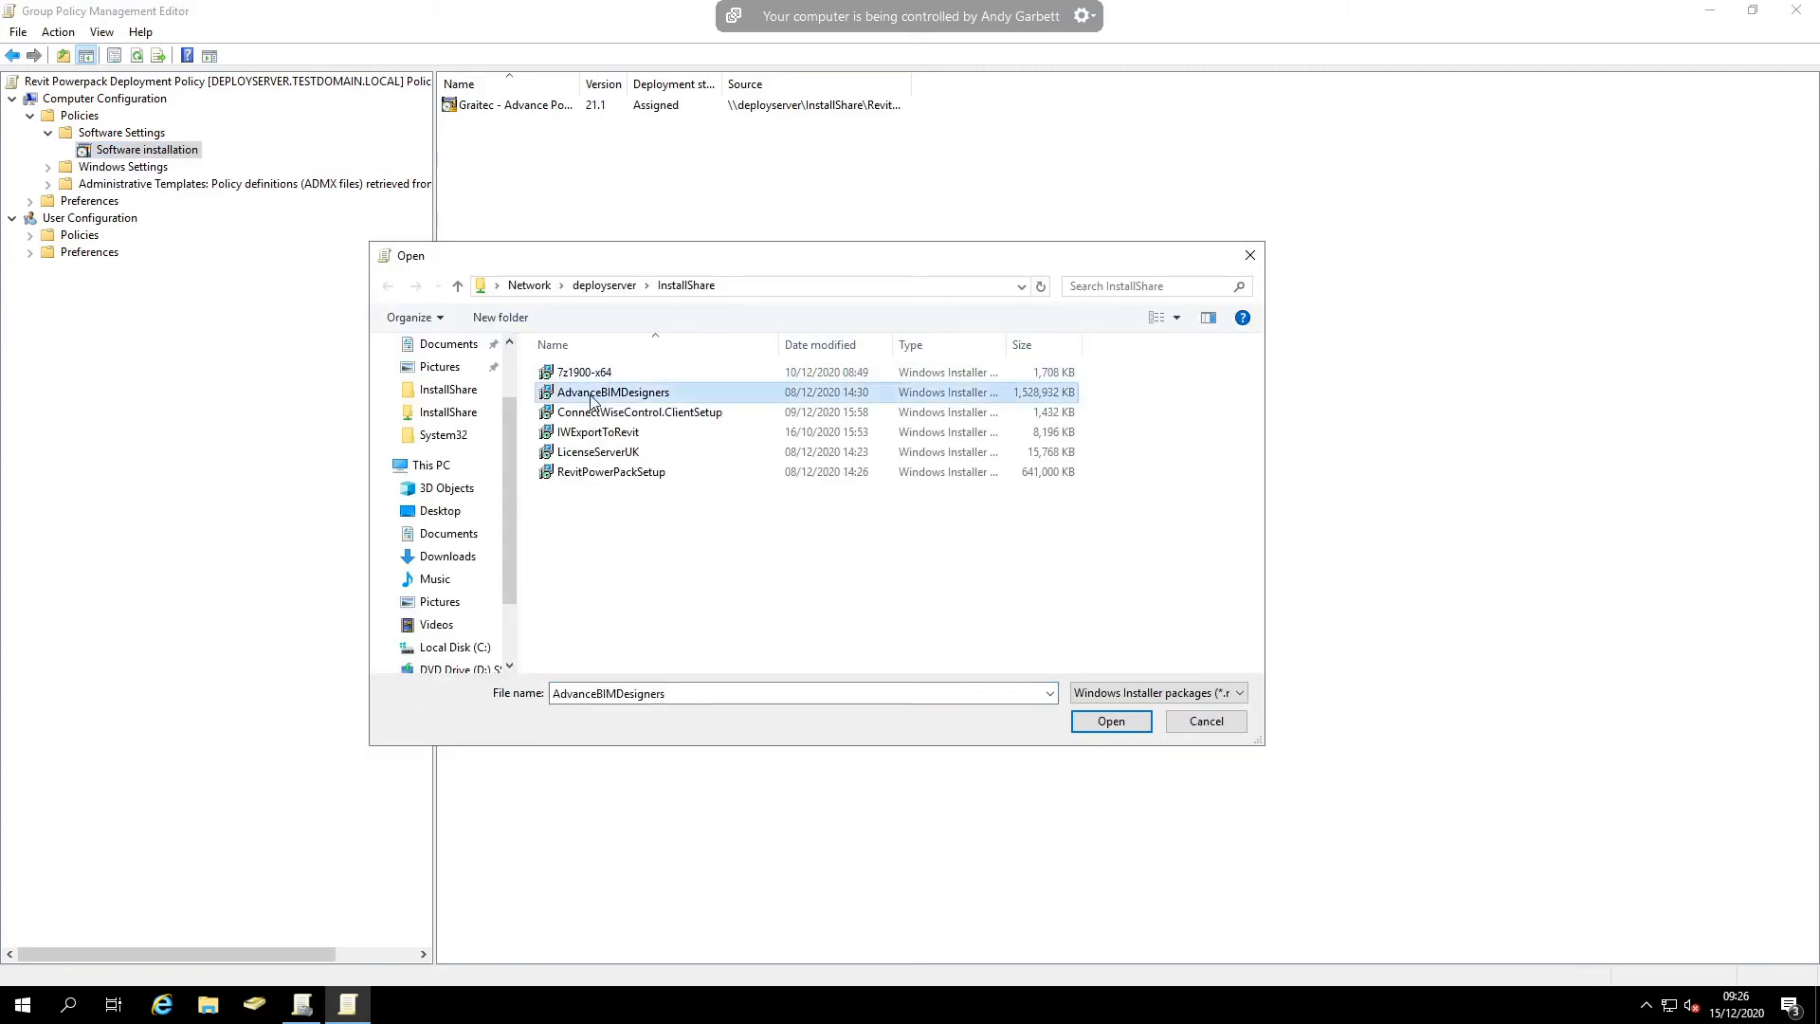
{"action": "left_click", "coordinate": [1111, 722]}
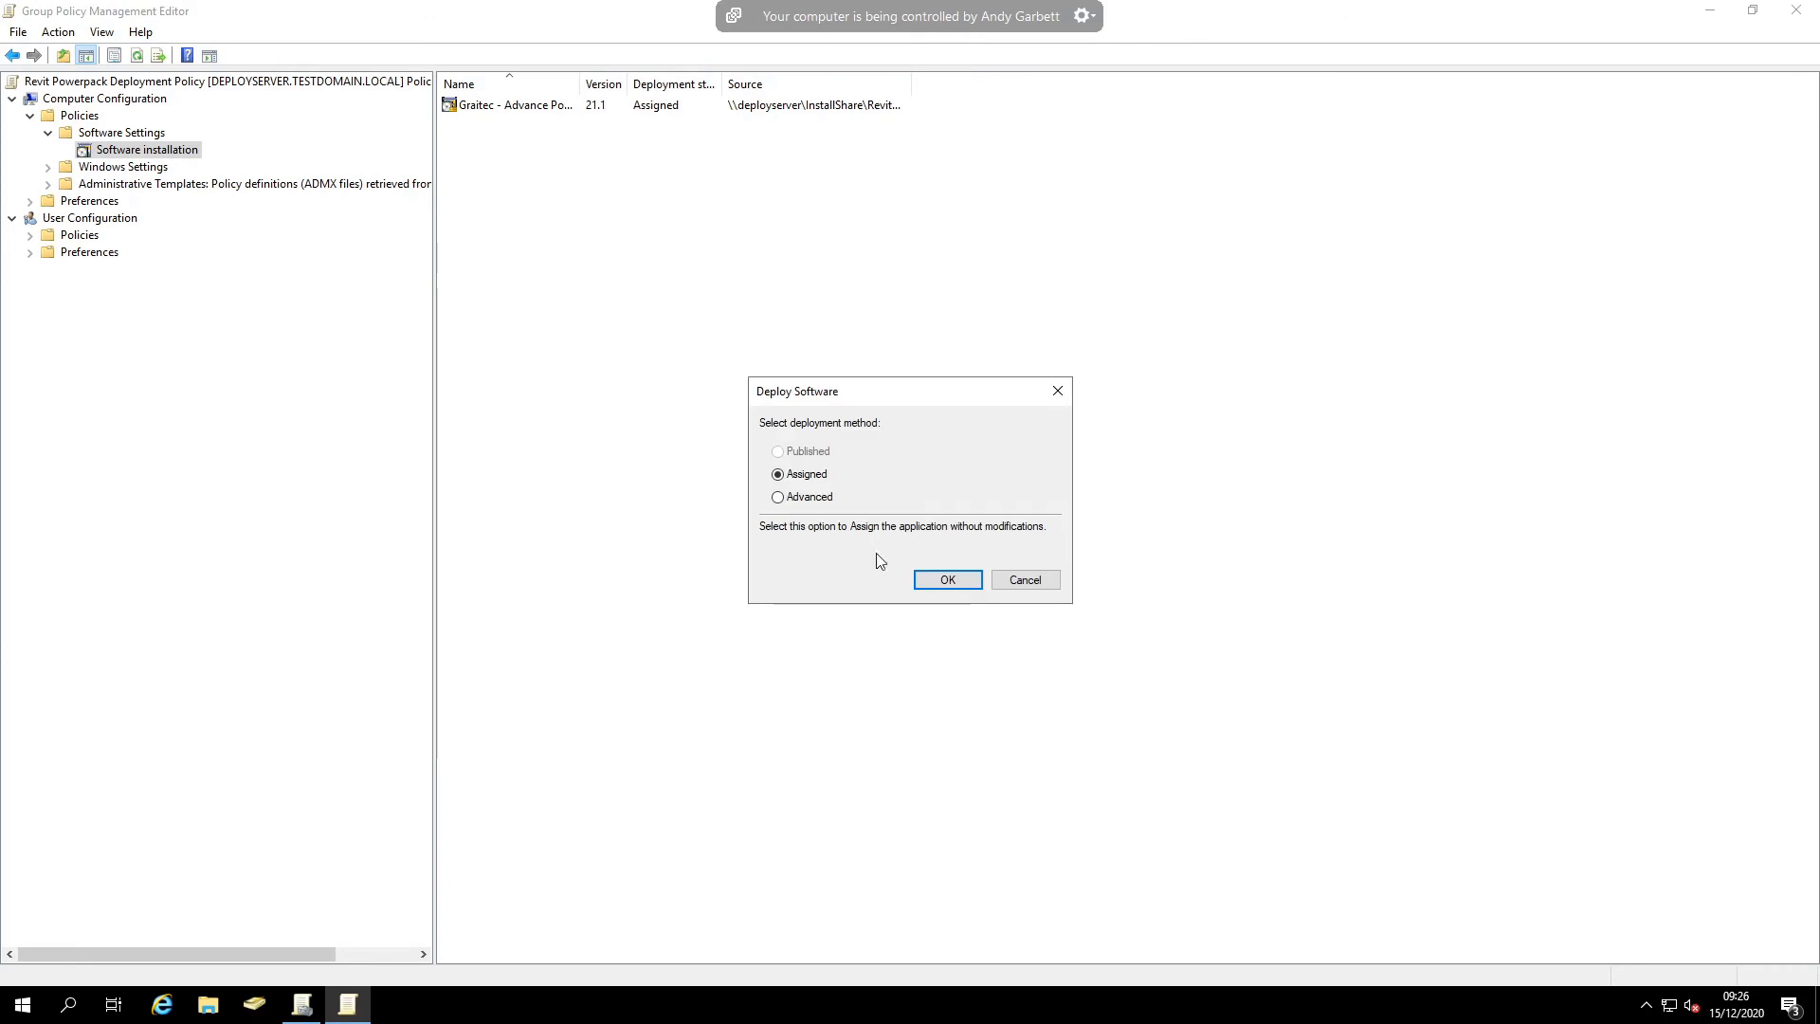
{"action": "left_click", "coordinate": [825, 502]}
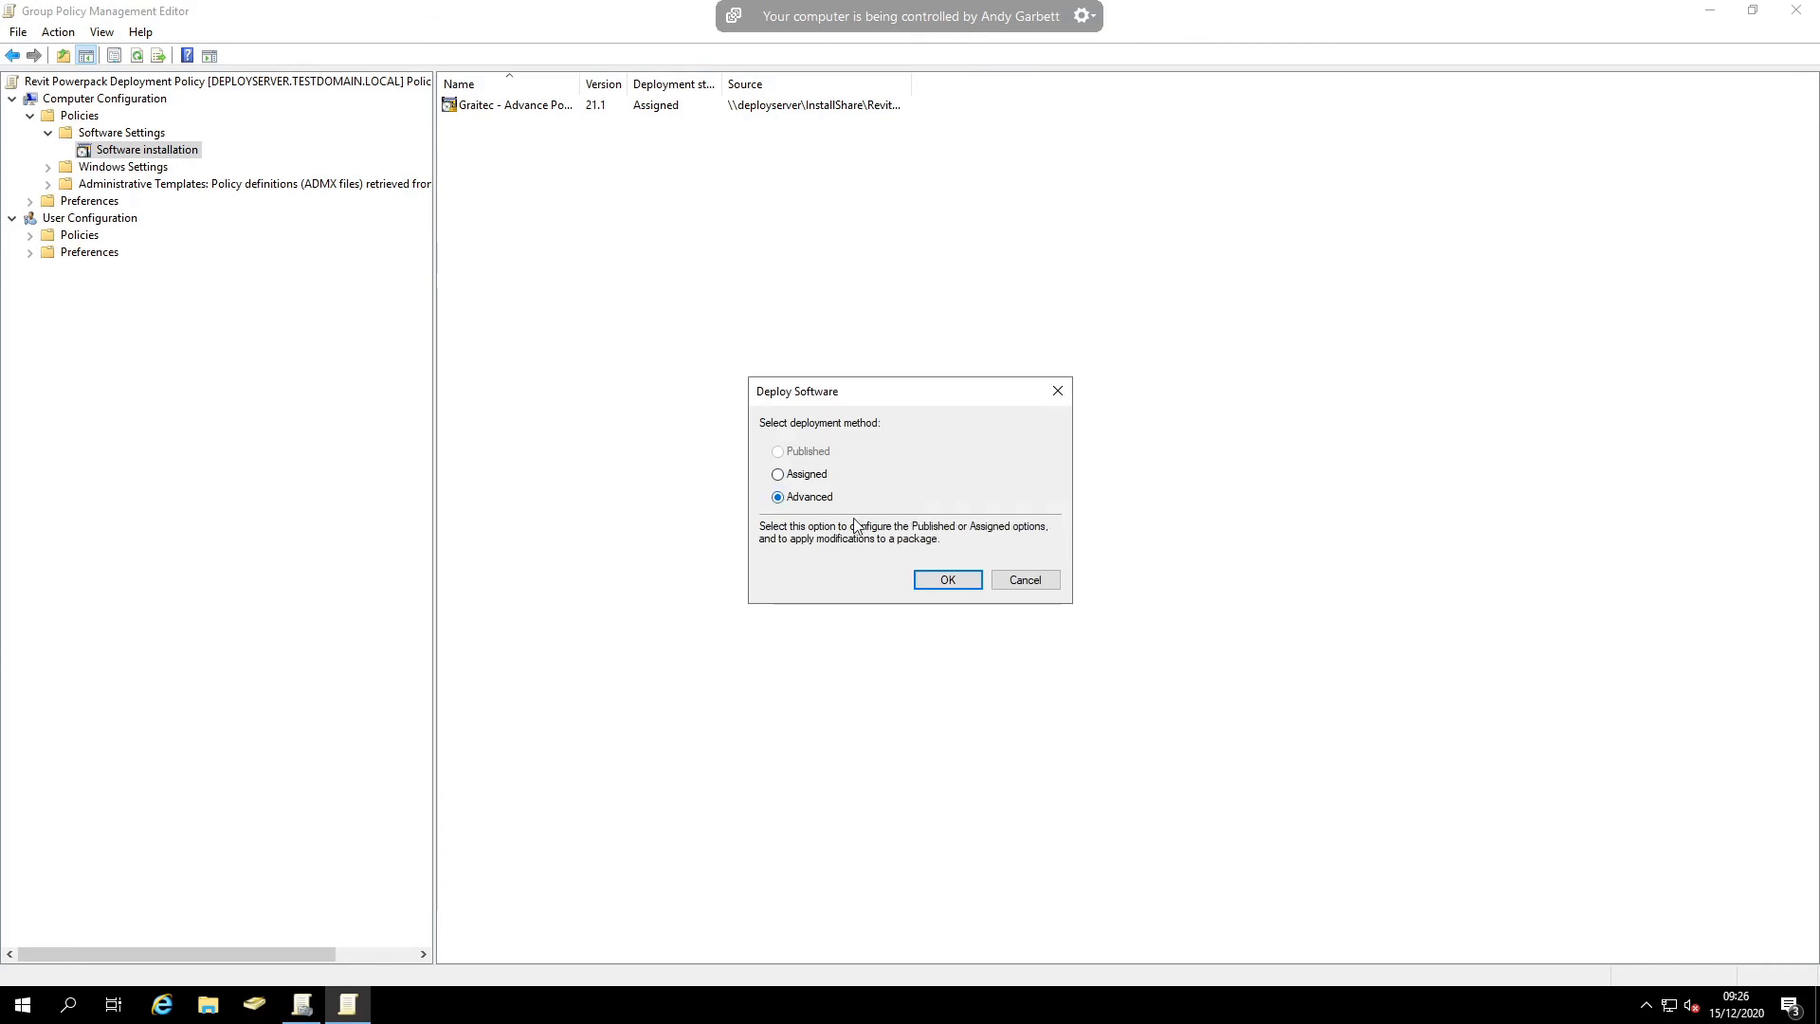
{"action": "left_click", "coordinate": [946, 580]}
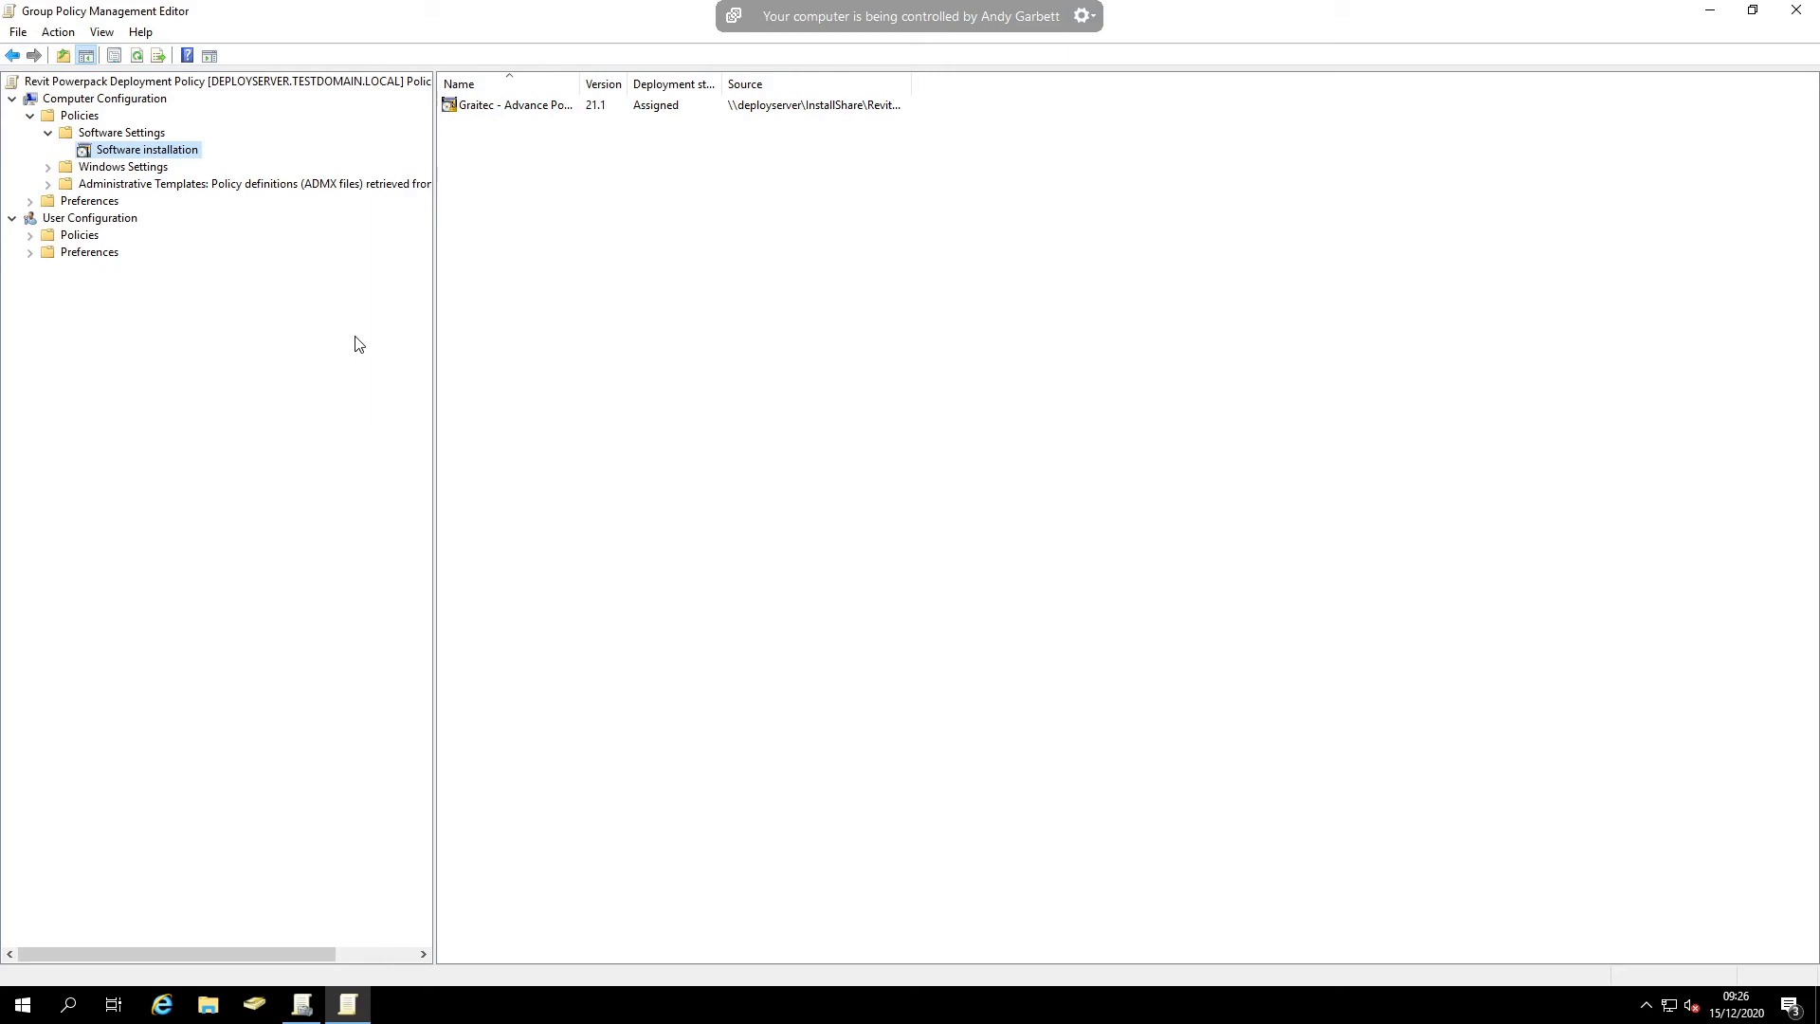
- Widen the Name column of the software installation list to fit the full package name
{"action": "left_click_drag", "start_coordinate": [576, 85], "coordinate": [649, 85]}
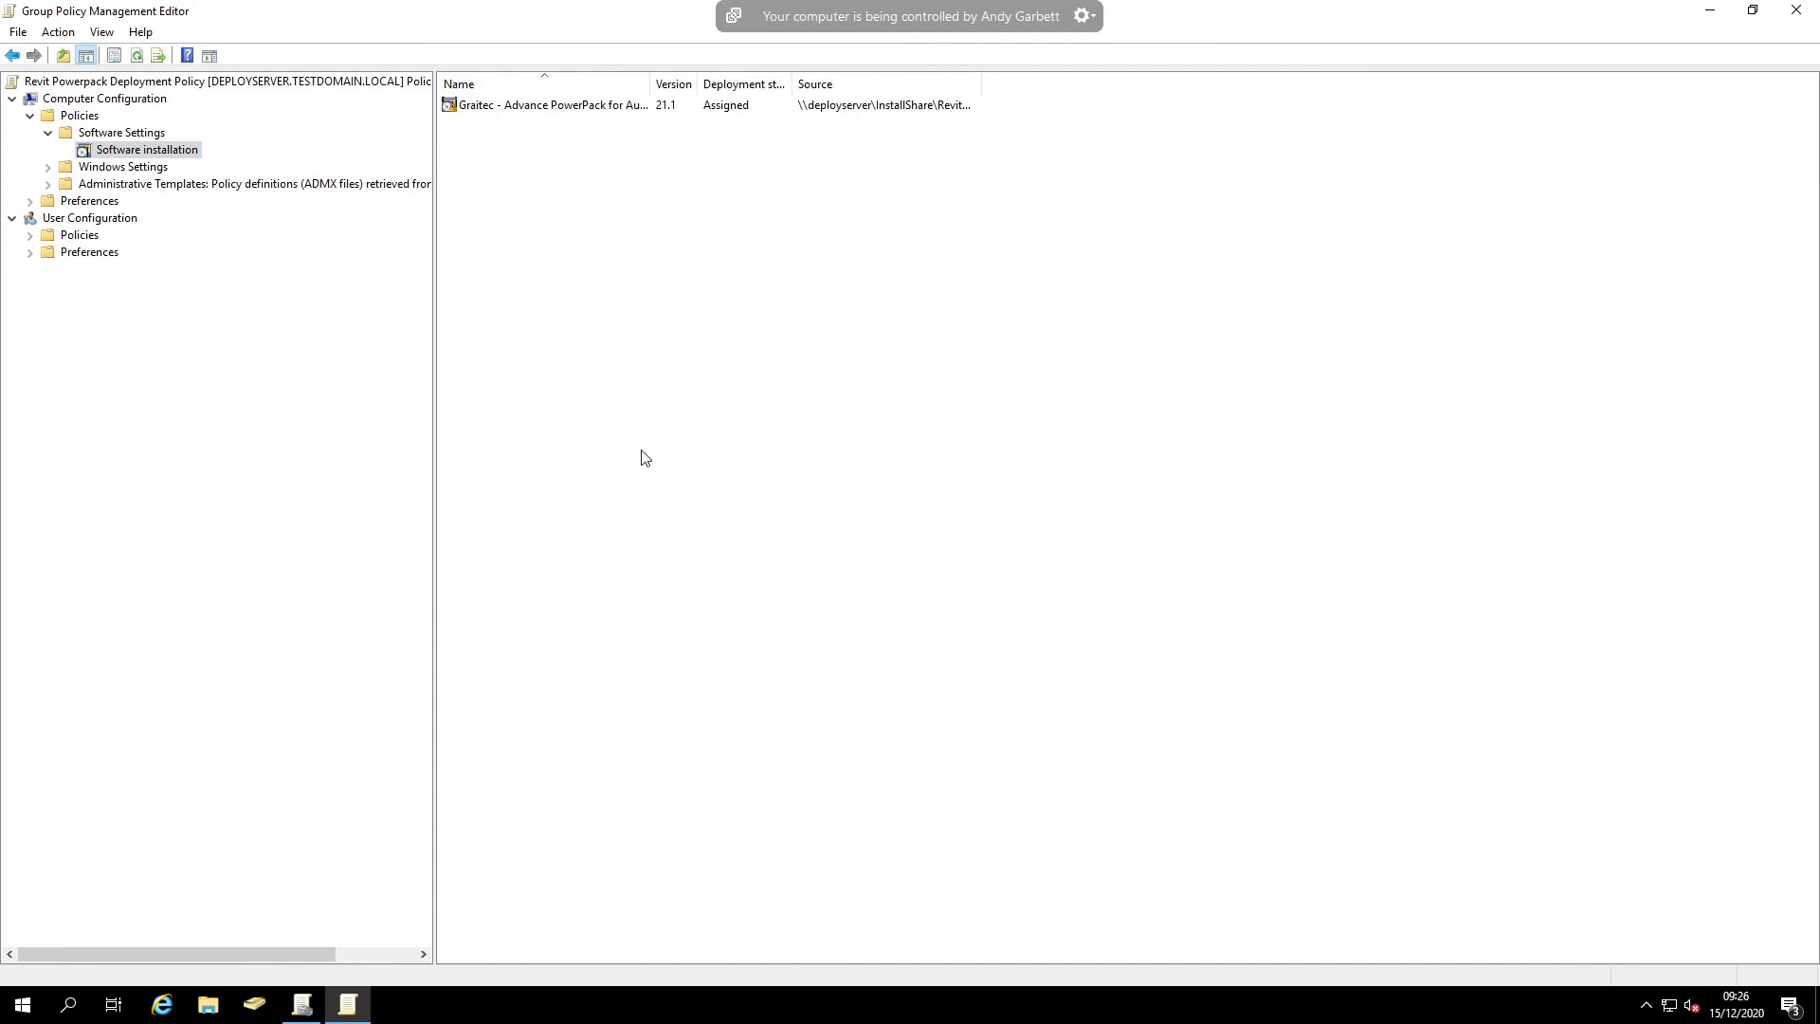
{"action": "left_click_drag", "start_coordinate": [650, 84], "coordinate": [836, 83]}
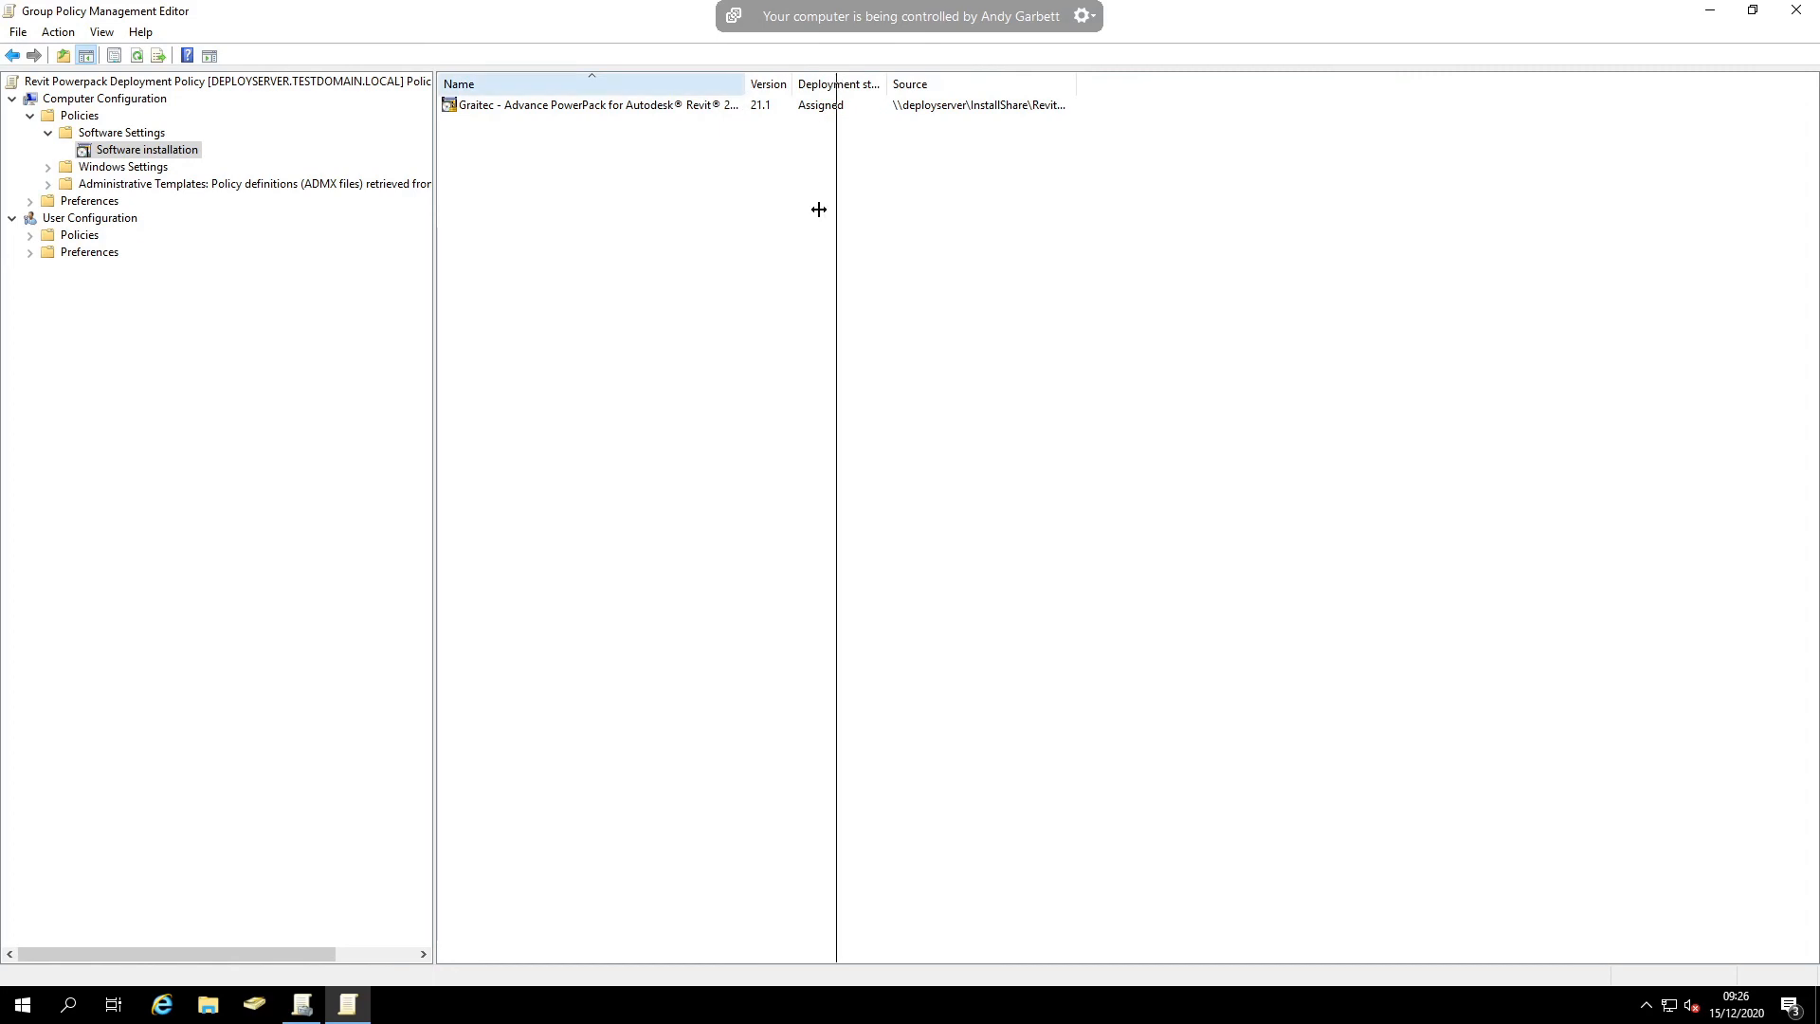
{"action": "left_click_drag", "start_coordinate": [819, 208], "coordinate": [819, 209]}
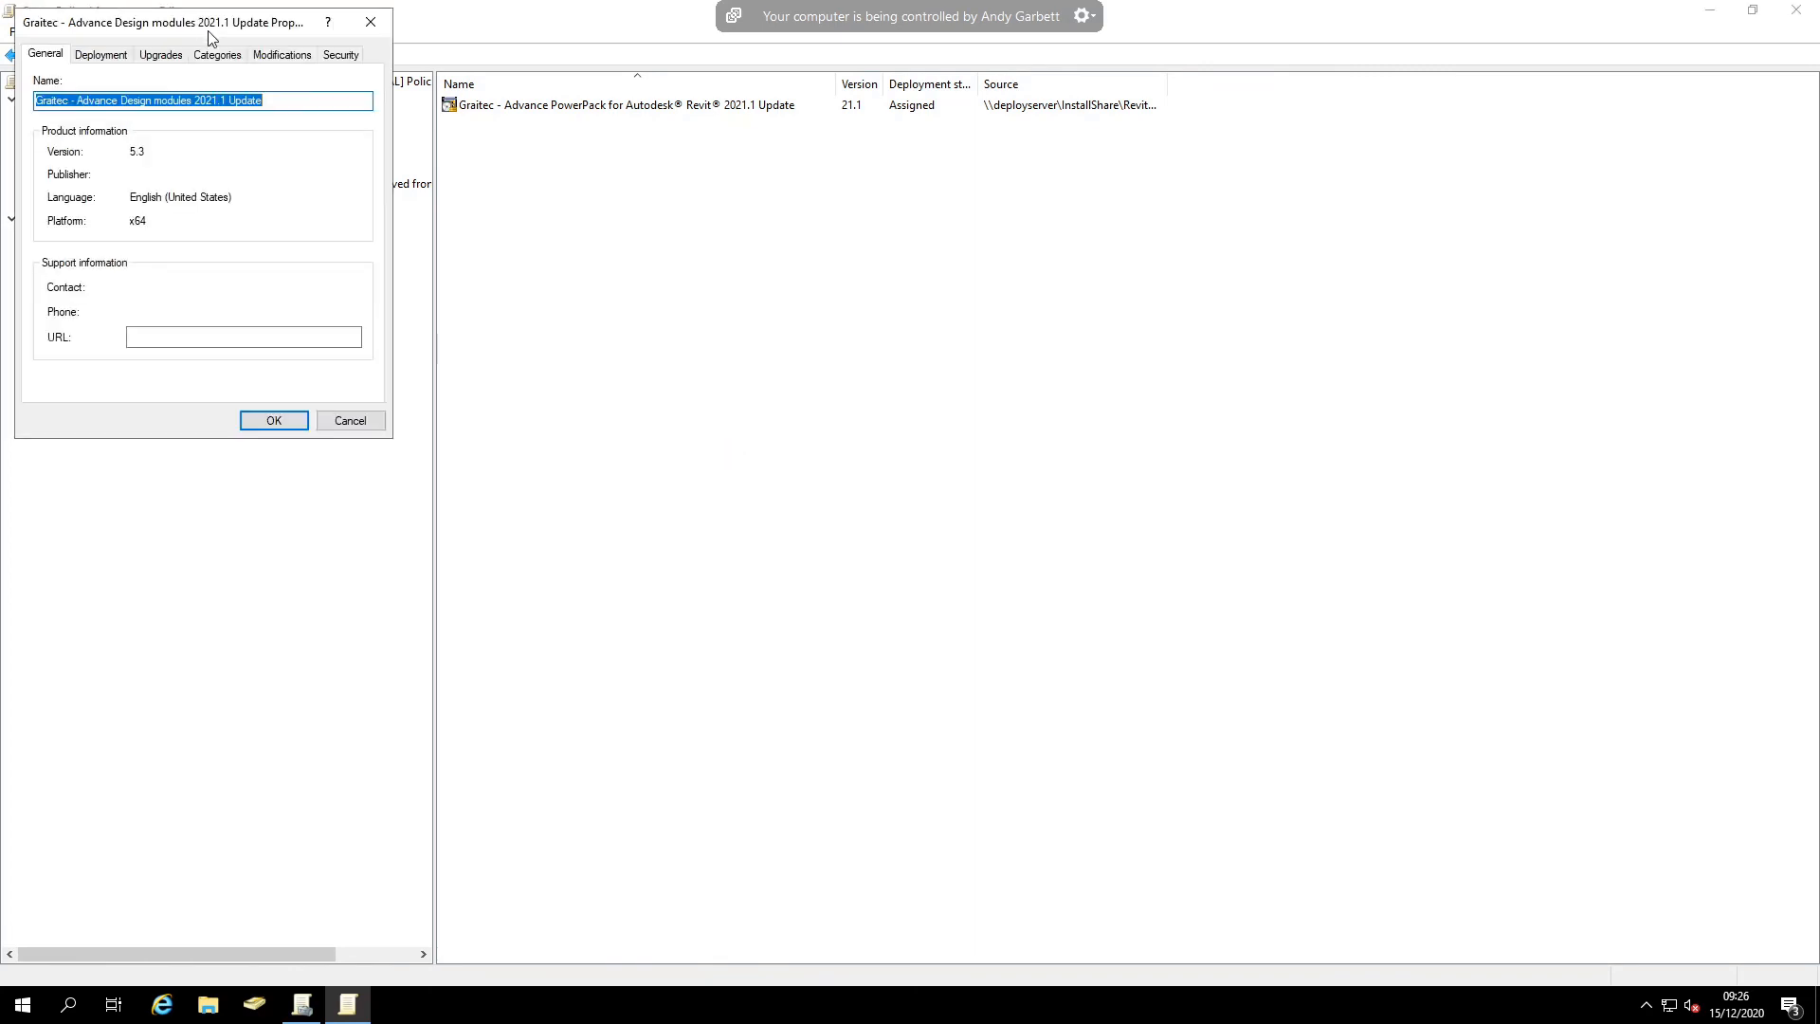
- Set the Advance Design modules package to ignore language when deploying, and save its assigned deployment
{"action": "left_click_drag", "start_coordinate": [723, 272], "coordinate": [722, 272]}
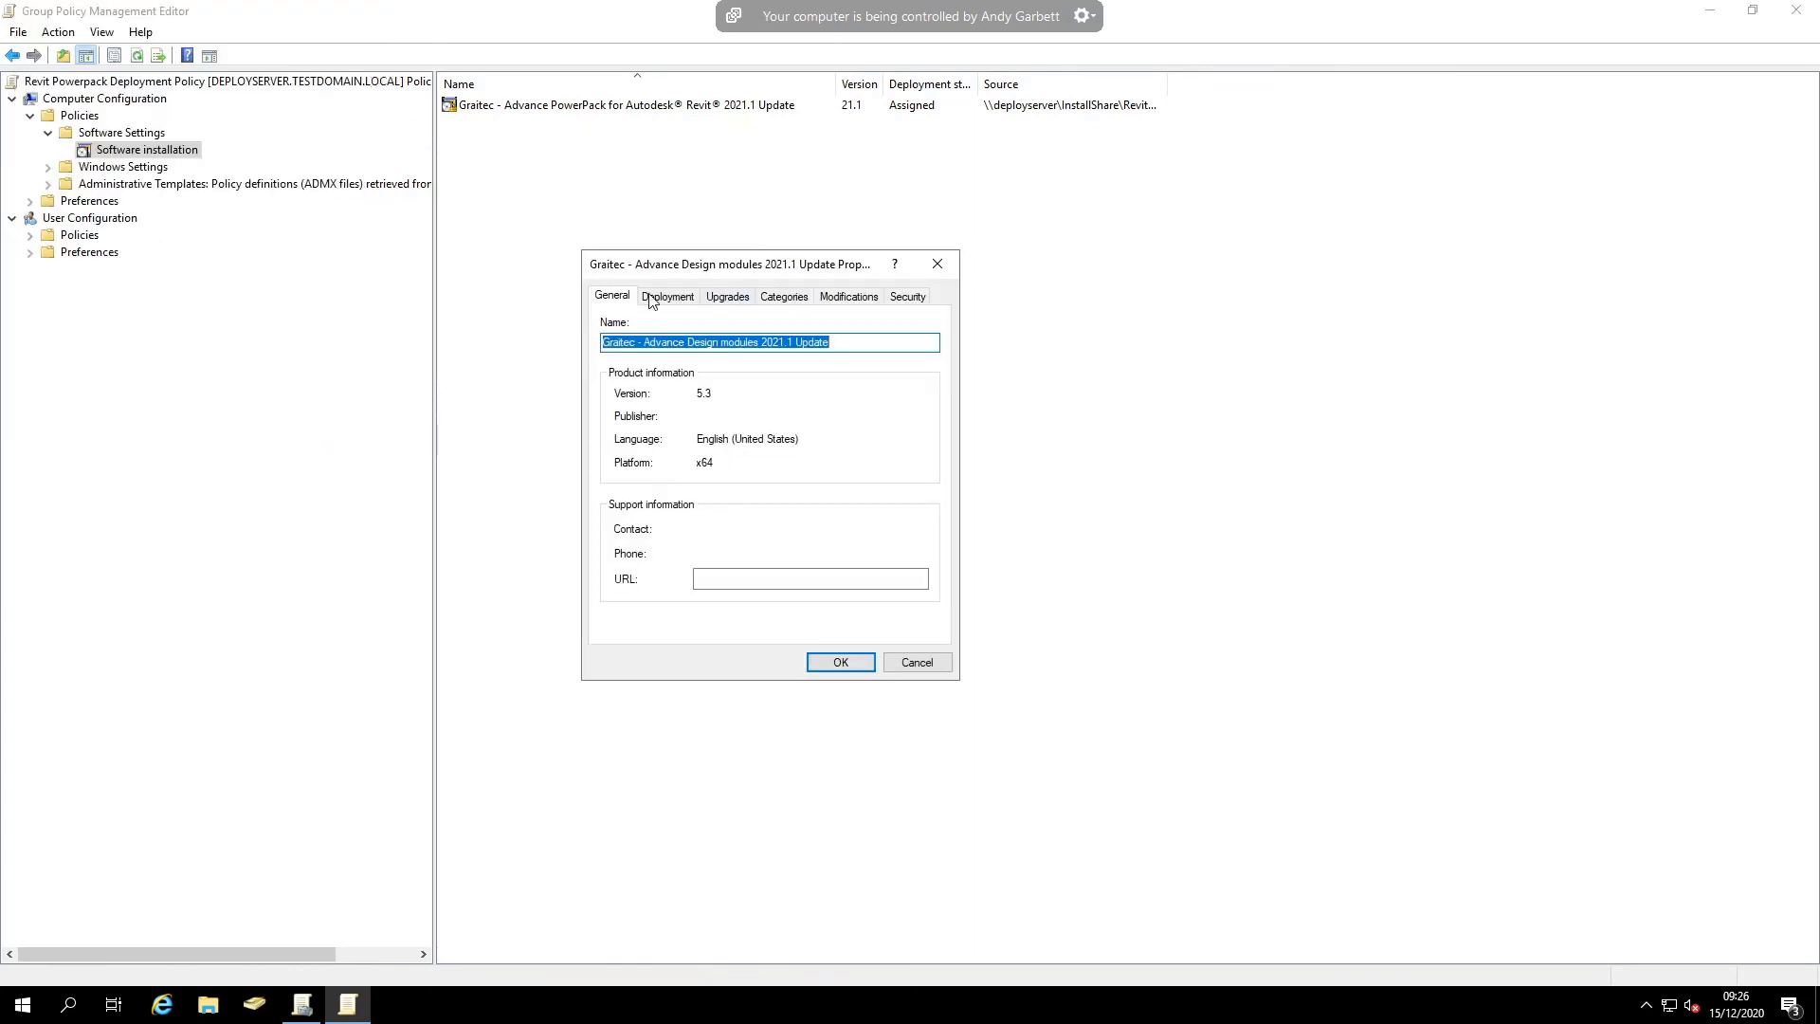
{"action": "left_click", "coordinate": [664, 297]}
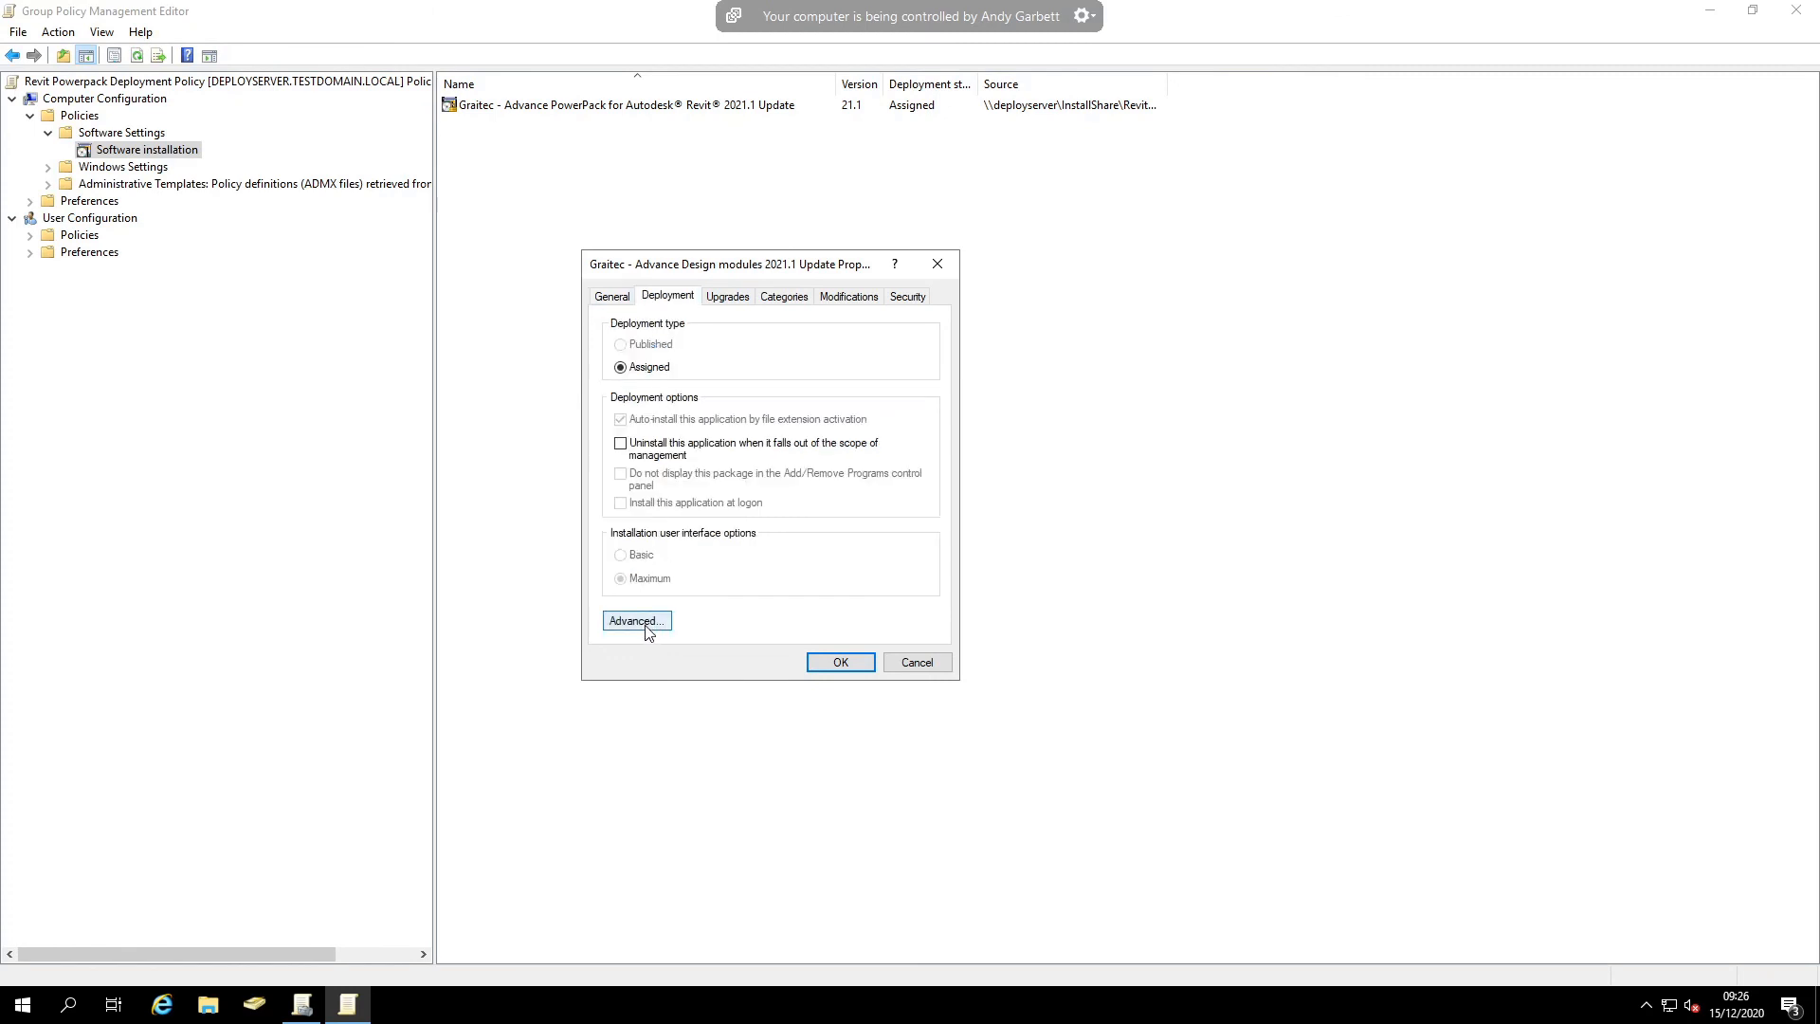
{"action": "left_click", "coordinate": [646, 626]}
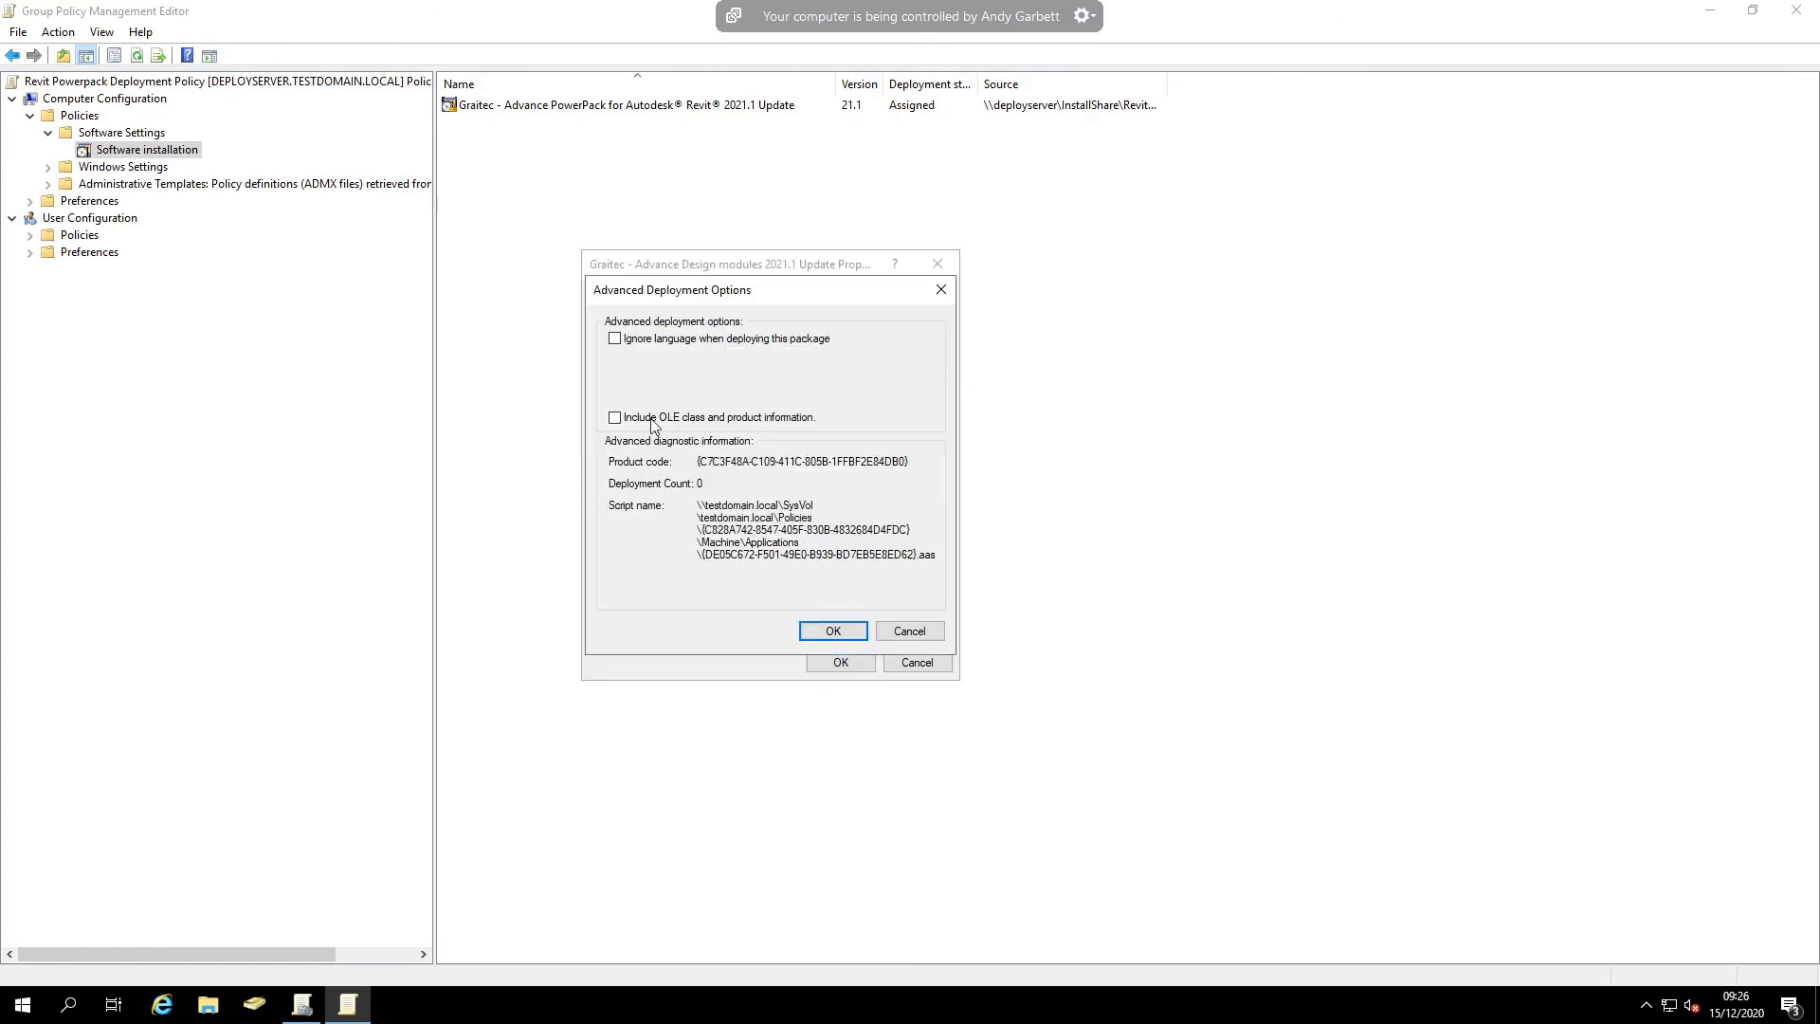
{"action": "left_click", "coordinate": [614, 339]}
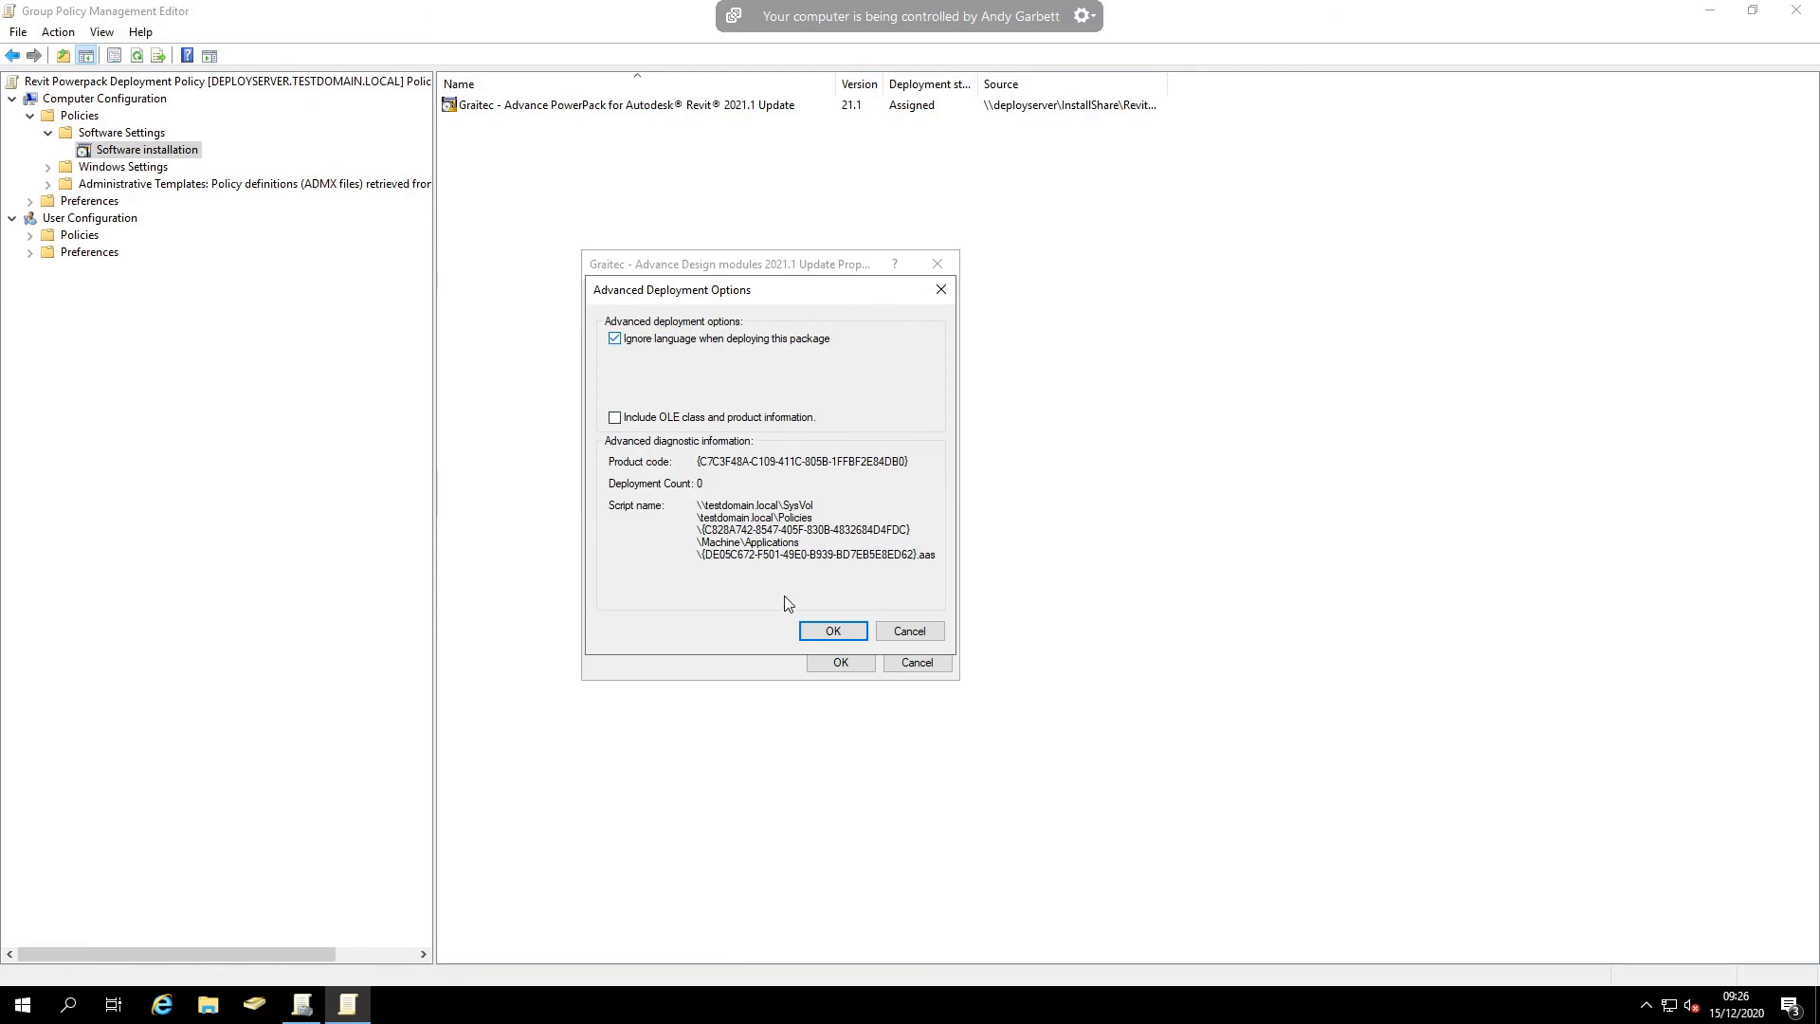
{"action": "key", "text": "Return"}
{"action": "left_click", "coordinate": [840, 661]}
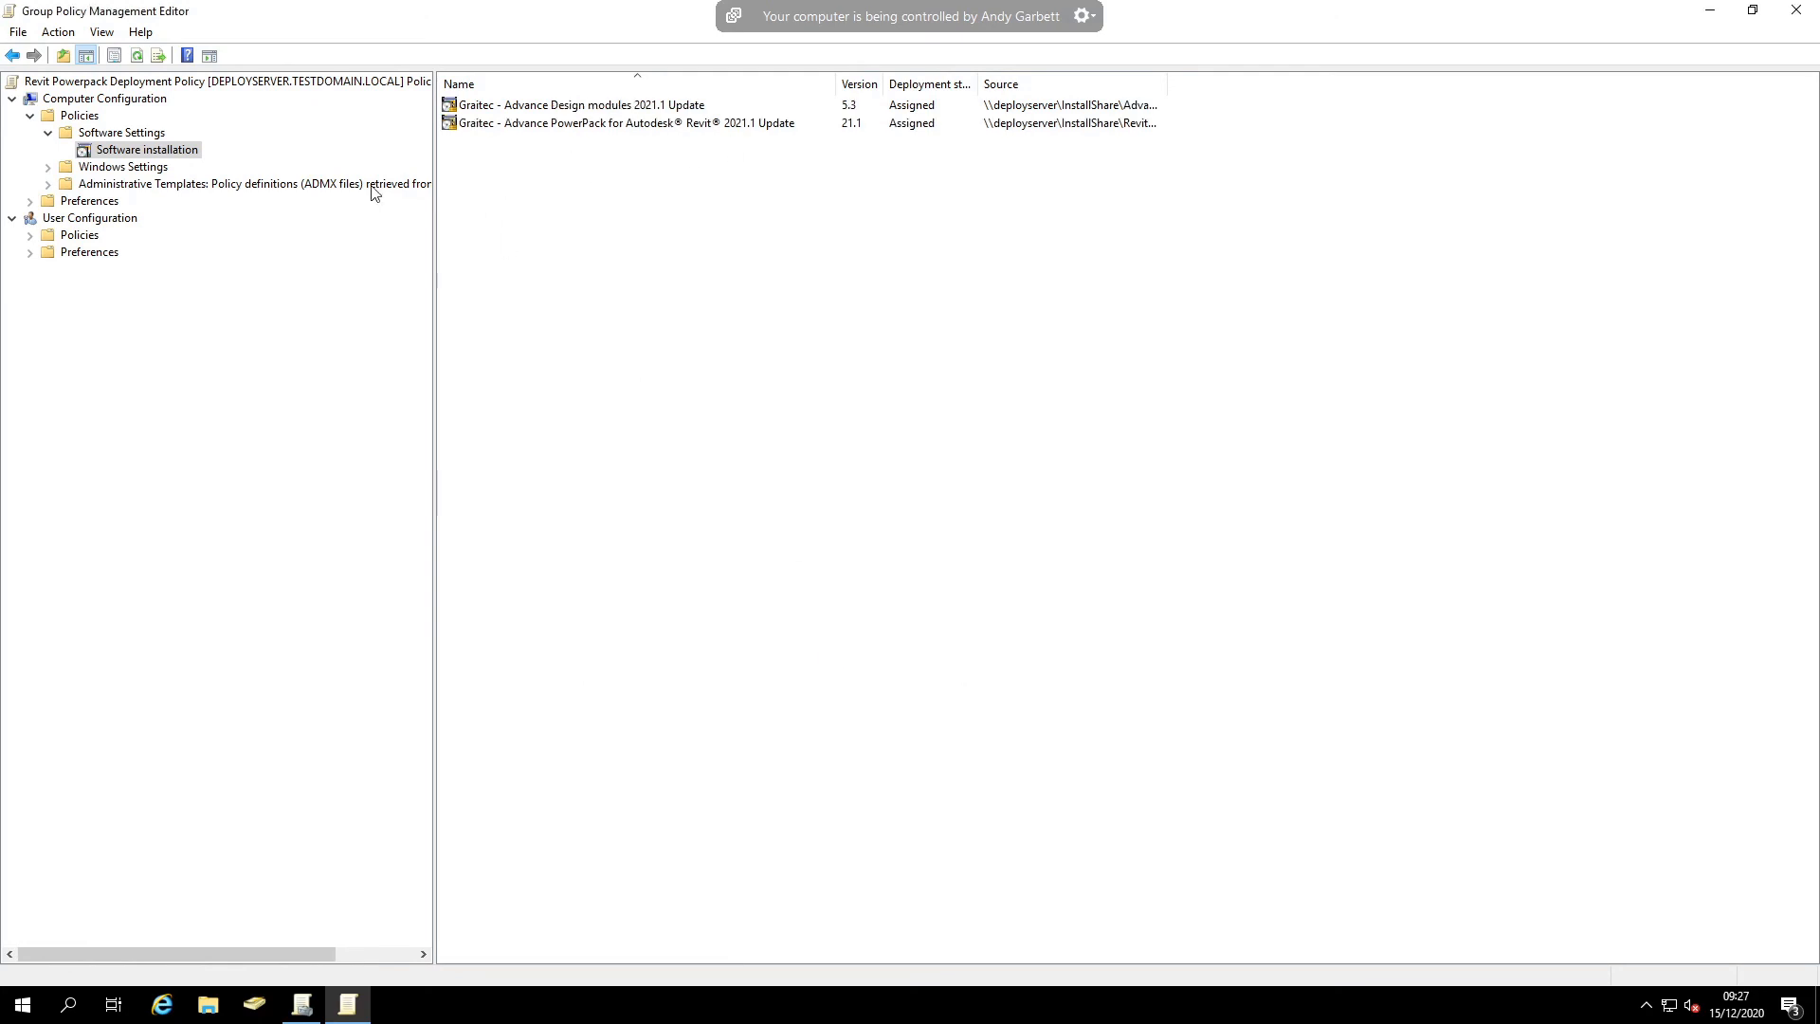